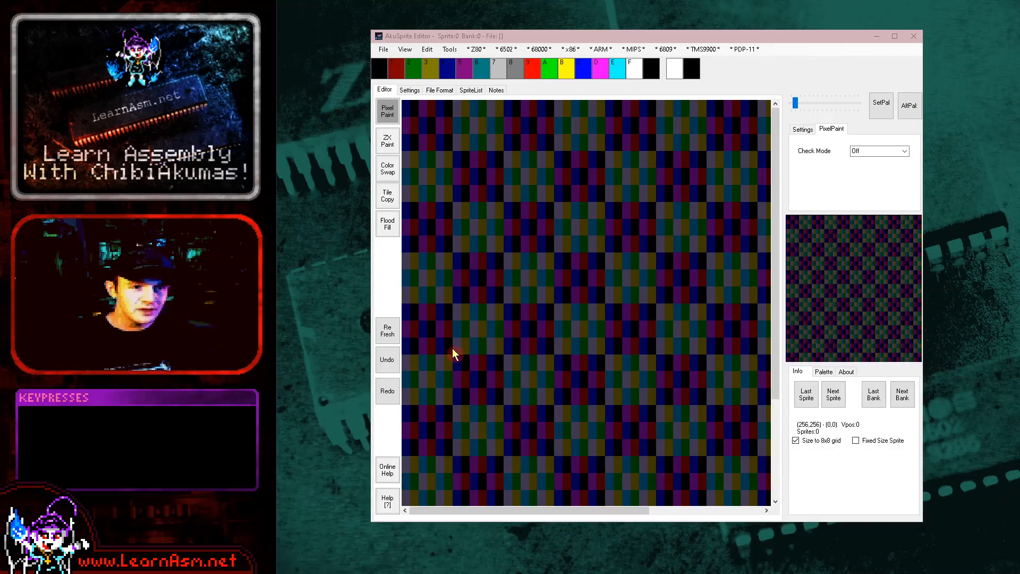
Step: Look through the options of the ZX Paint, Color Swap, Tile Copy and Flood Fill tools, ending on Pixel Paint
left_click_drag(795, 103, 828, 104)
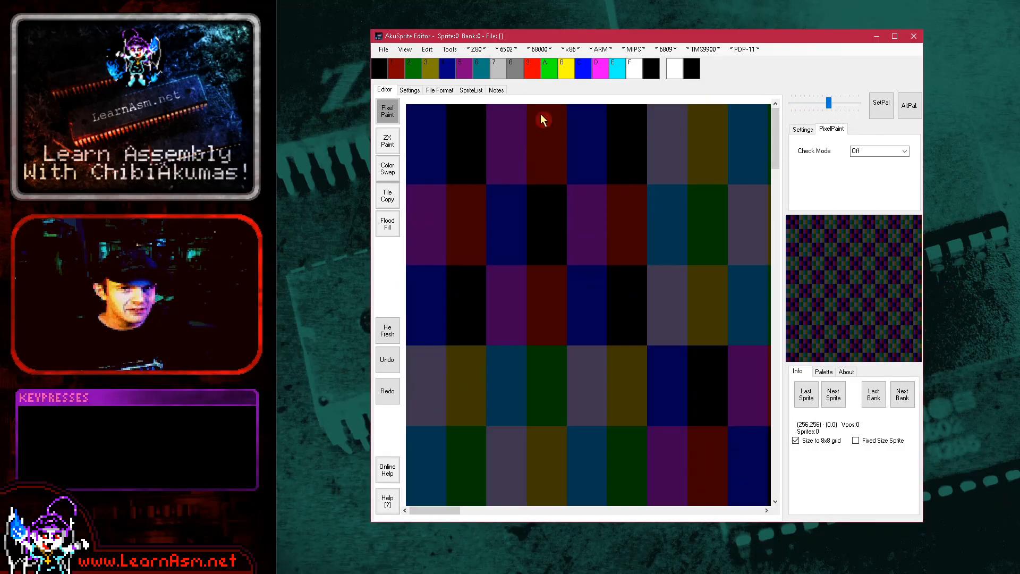
left_click(399, 141)
left_click(390, 169)
left_click(392, 197)
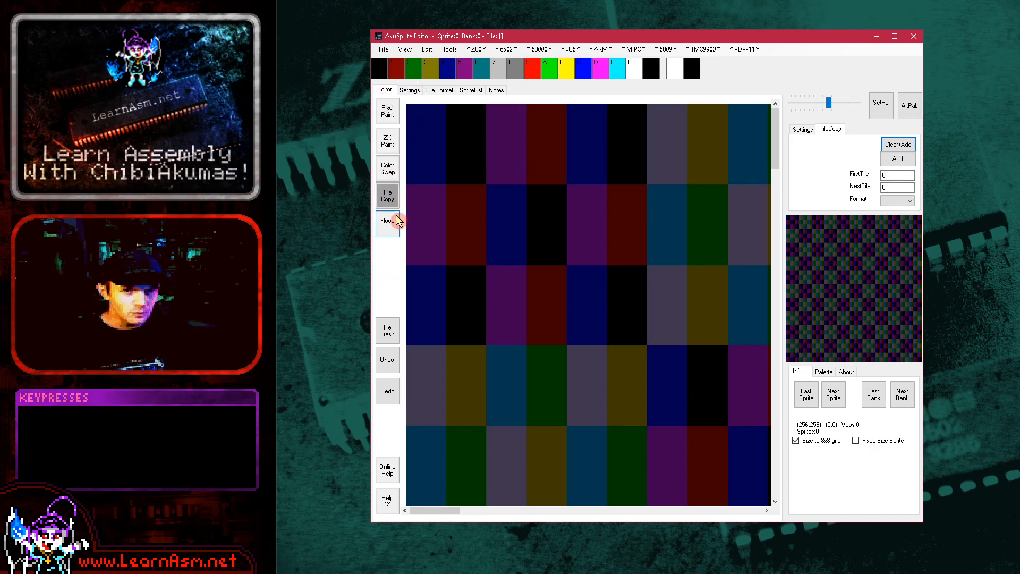
left_click(397, 221)
left_click(387, 112)
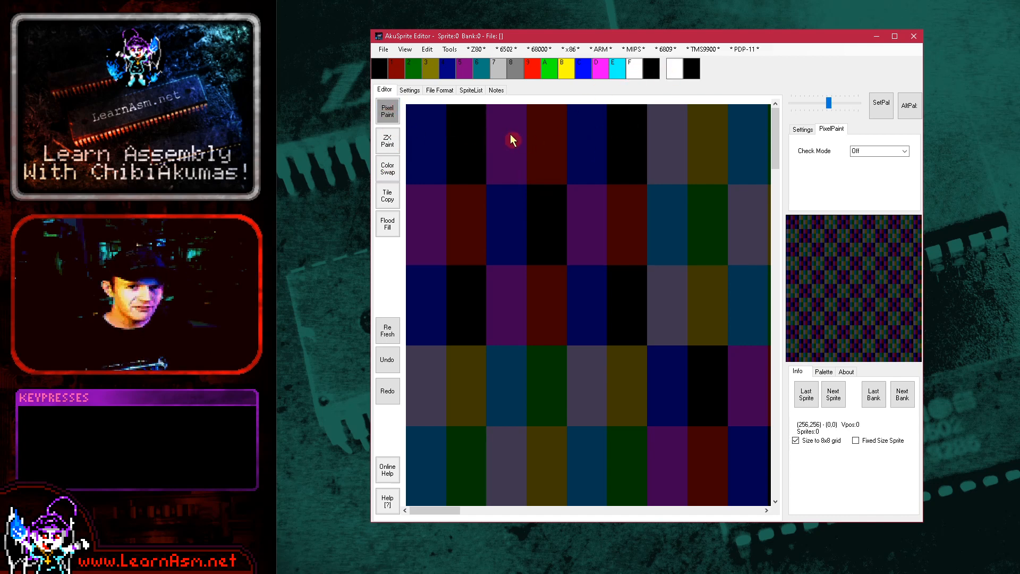
Step: Draw a white circle outline about 7 pixels across in the canvas's first grid square and paint white along its upper inside
left_click(440, 120)
mouse_move(429, 132)
left_mouse_down()
mouse_move(422, 159)
mouse_move(449, 180)
mouse_move(467, 174)
mouse_move(482, 144)
mouse_move(472, 125)
mouse_move(470, 120)
left_mouse_up()
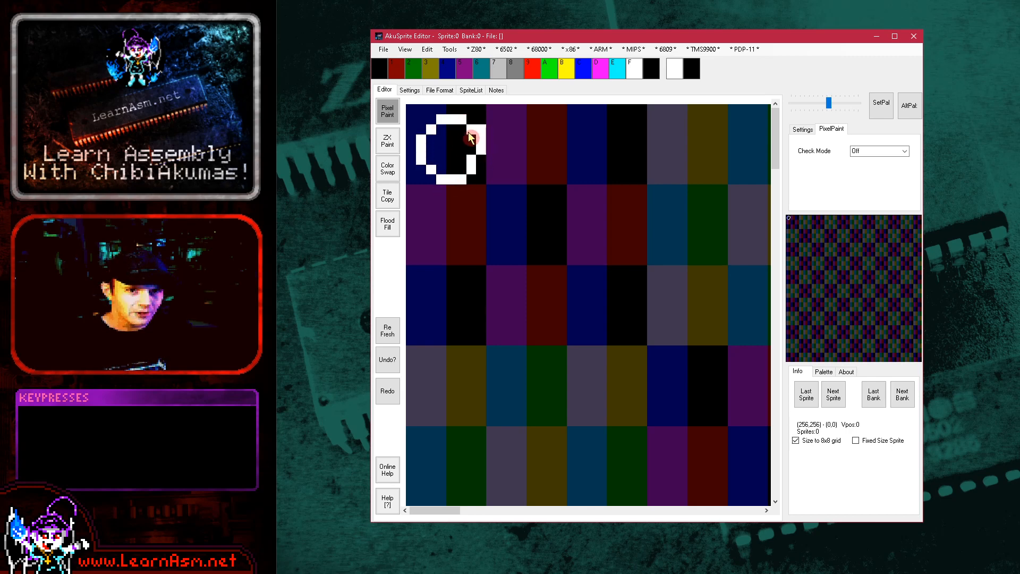
left_click(428, 50)
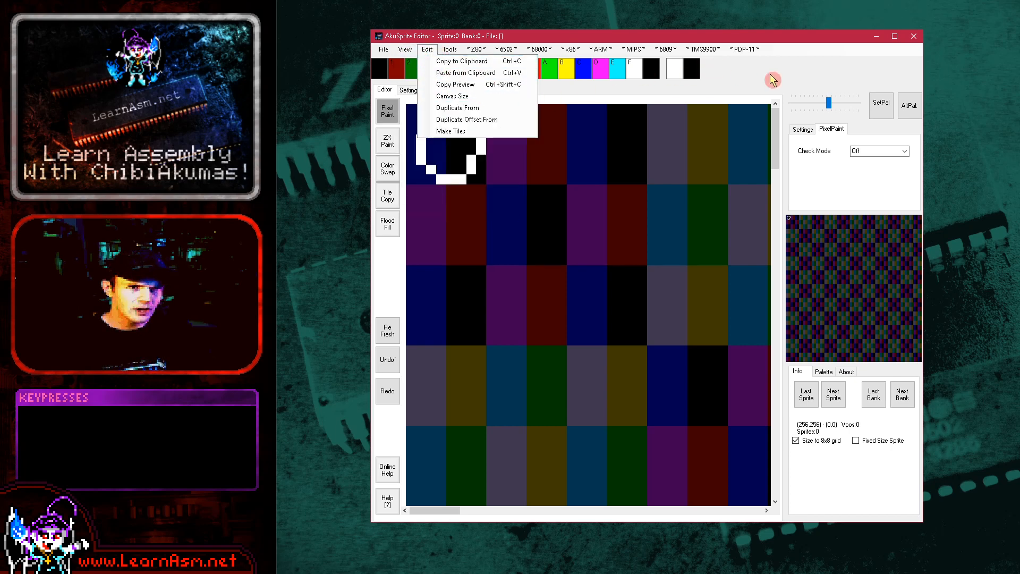
left_click(793, 74)
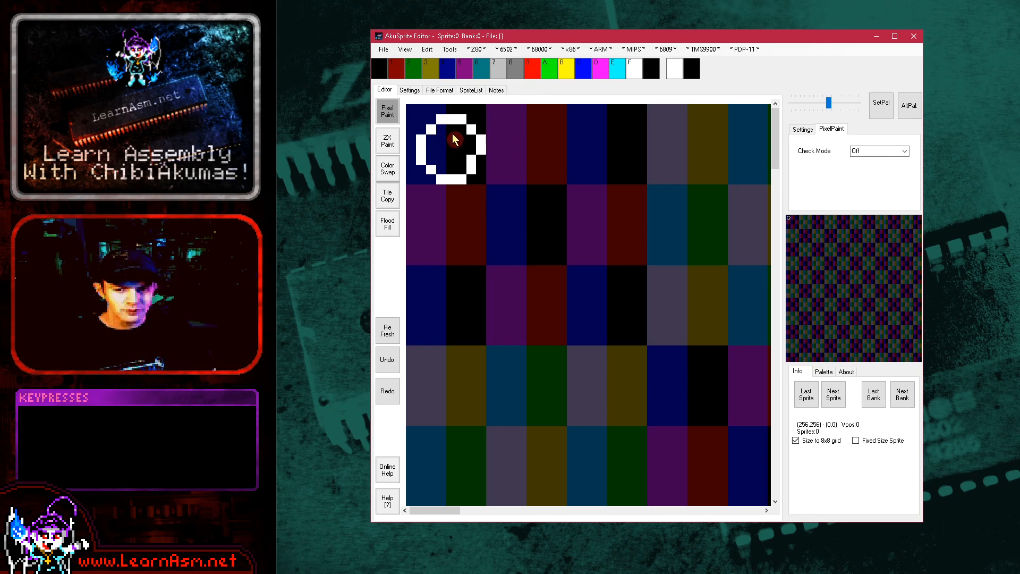
mouse_move(457, 143)
left_mouse_down()
mouse_move(441, 129)
mouse_move(467, 141)
left_mouse_up()
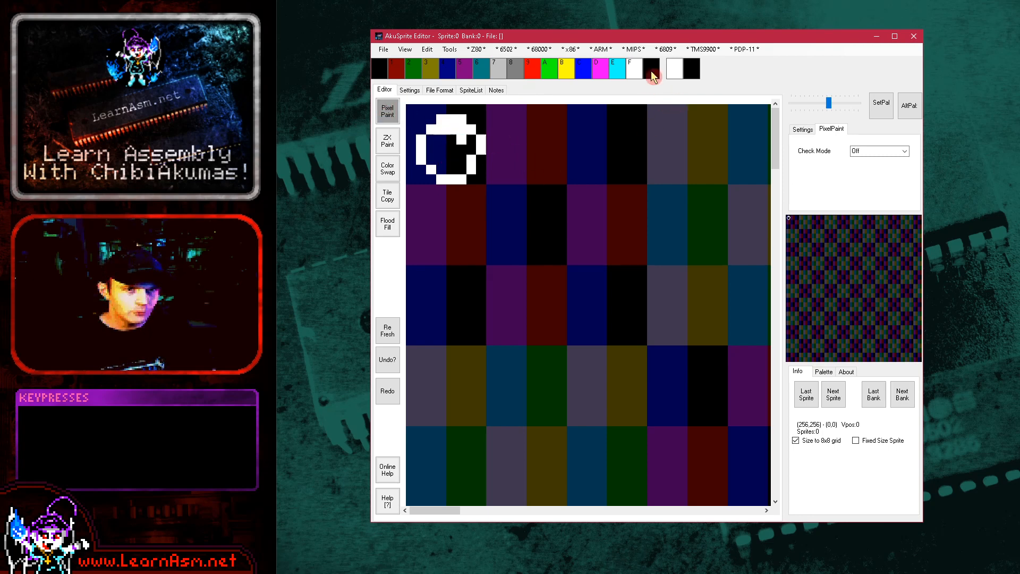
Step: Paint a magenta block in the circle's upper interior and recolour the sides and underside of its outline dark red
left_click(601, 72)
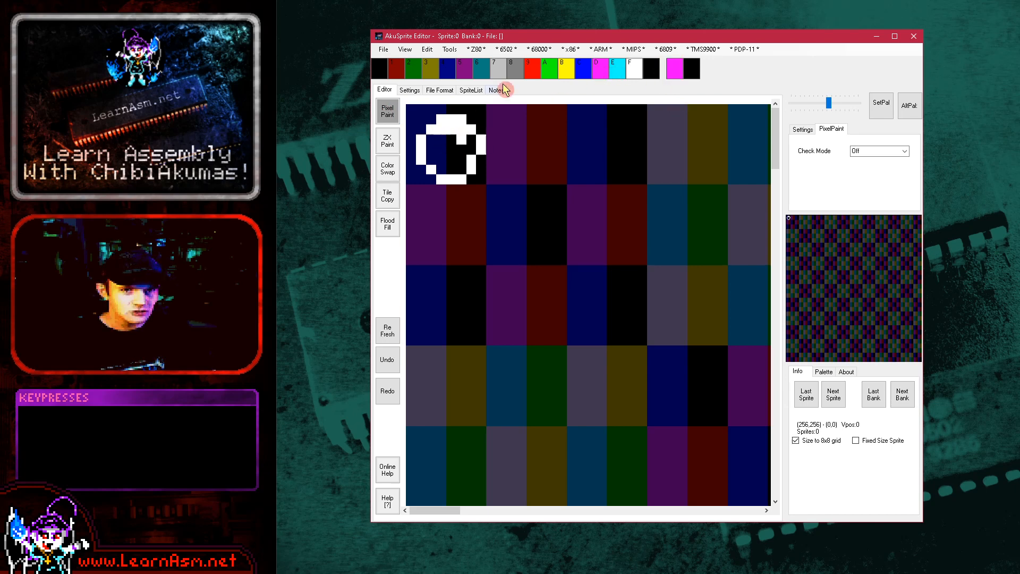
mouse_move(453, 139)
left_mouse_down()
mouse_move(466, 137)
mouse_move(469, 154)
mouse_move(455, 149)
left_mouse_up()
right_click(471, 159)
right_click(472, 167)
right_click(397, 73)
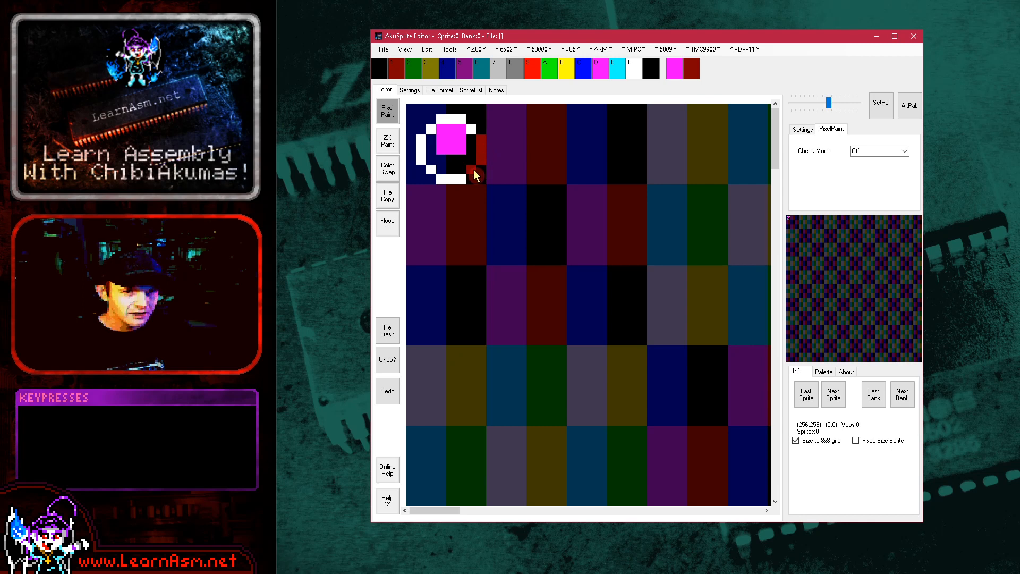
right_click(421, 160)
right_click(421, 150)
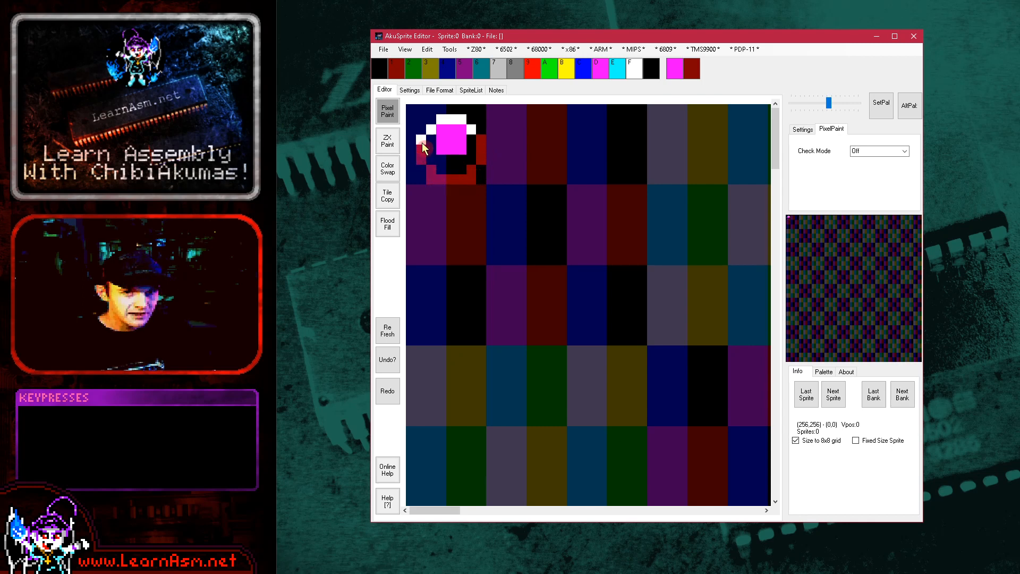
Step: Sample white, magenta and dark red from the circle's pixels as drawing colours, ending with magenta as the primary colour
middle_click(452, 120)
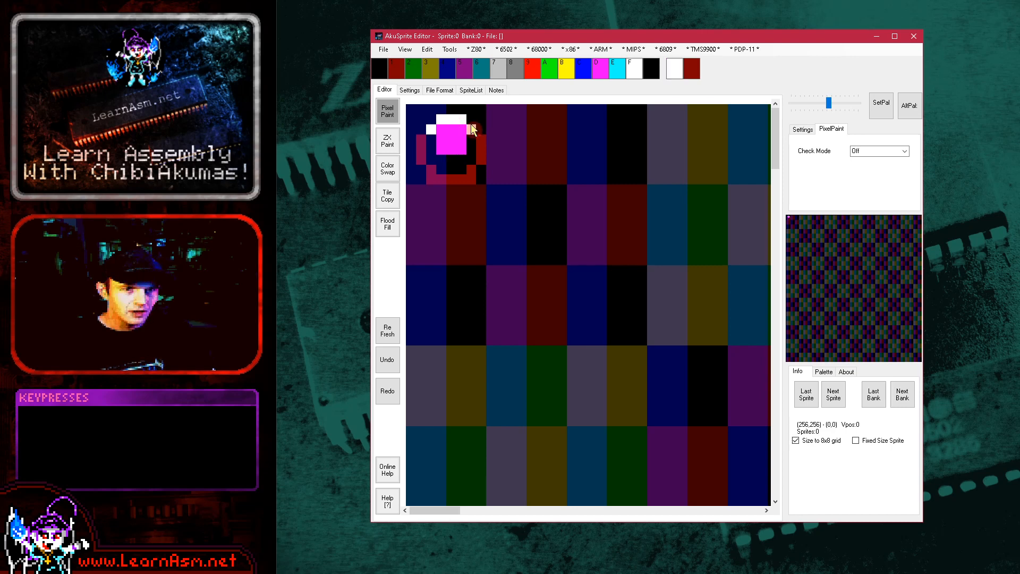
middle_click(446, 136)
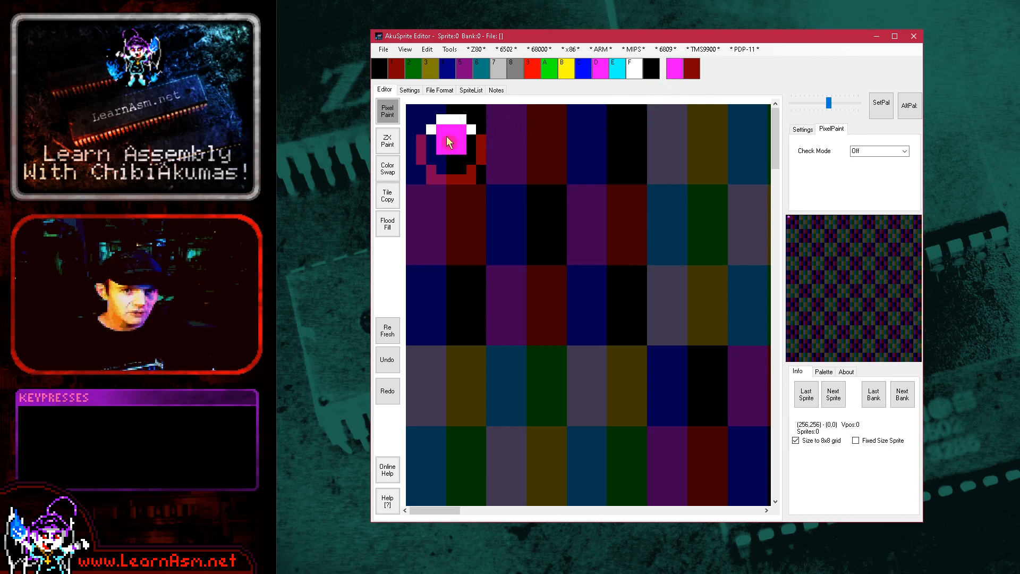
middle_click(481, 161)
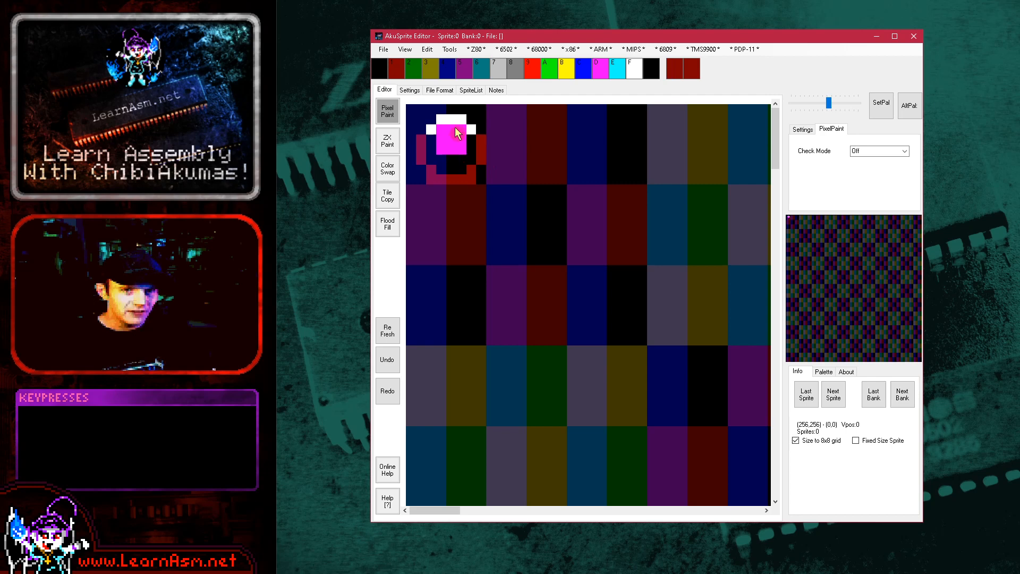
middle_click(471, 130)
middle_click(460, 136)
middle_click(444, 122)
middle_click(445, 147)
middle_click(433, 148)
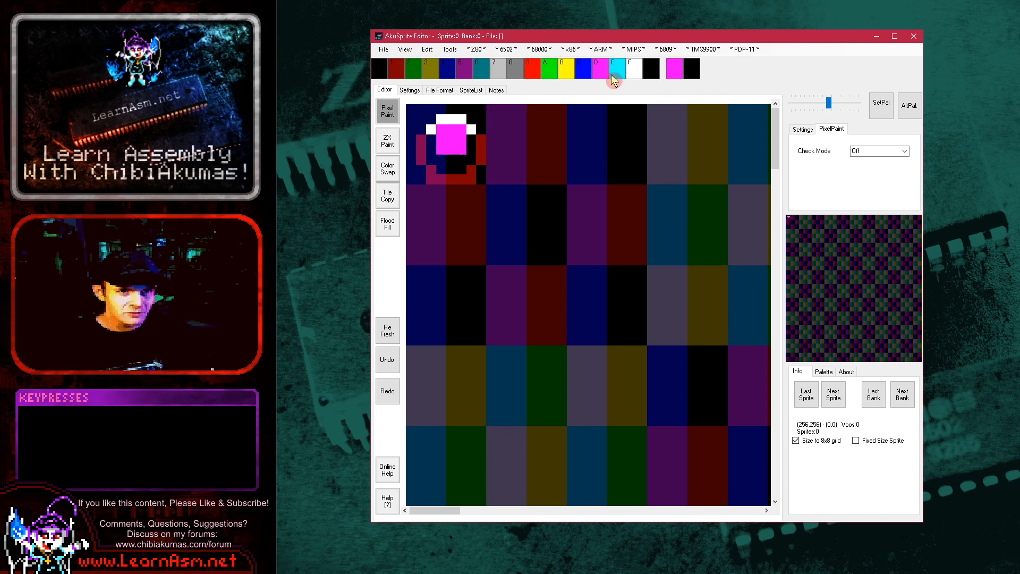
Step: Fill the rest of the circle's interior with magenta, sampling white and dark red from its outline as secondary colours
middle_click(462, 127)
middle_click(472, 129)
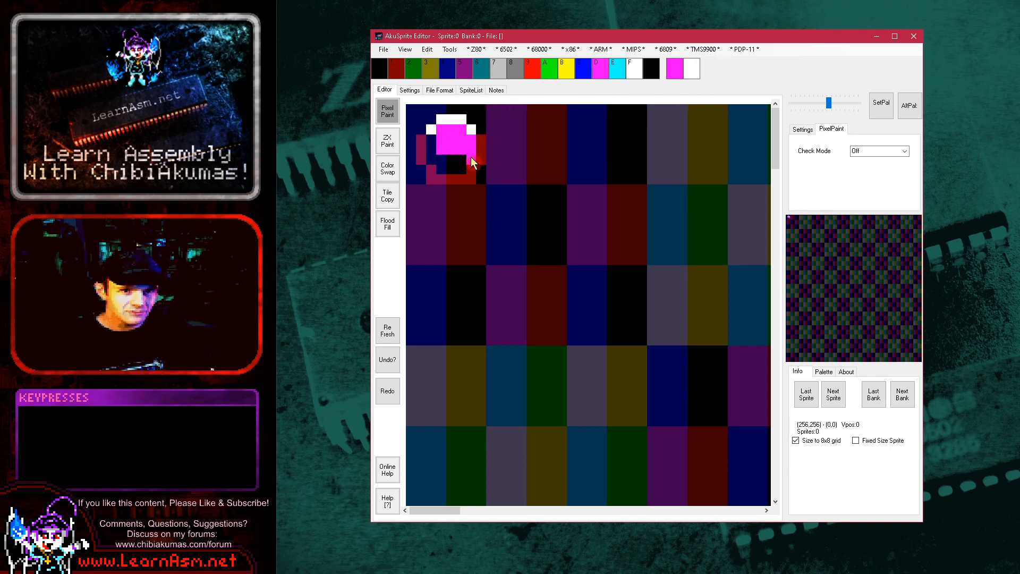
middle_click(426, 137)
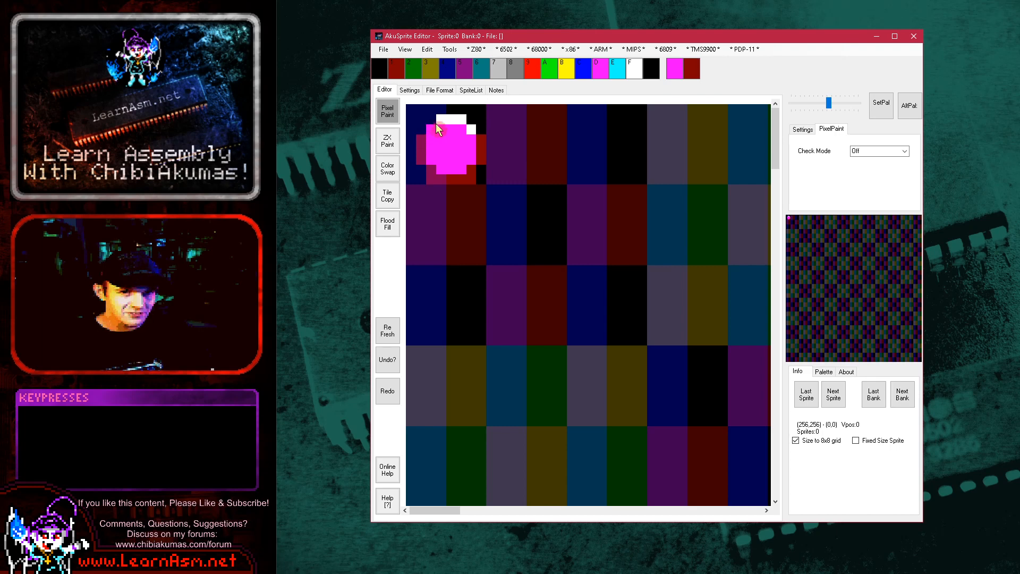
Step: Recolour the circle's upper outline dark red and add a white 2 by 2 pixel highlight inside it
middle_click(424, 145)
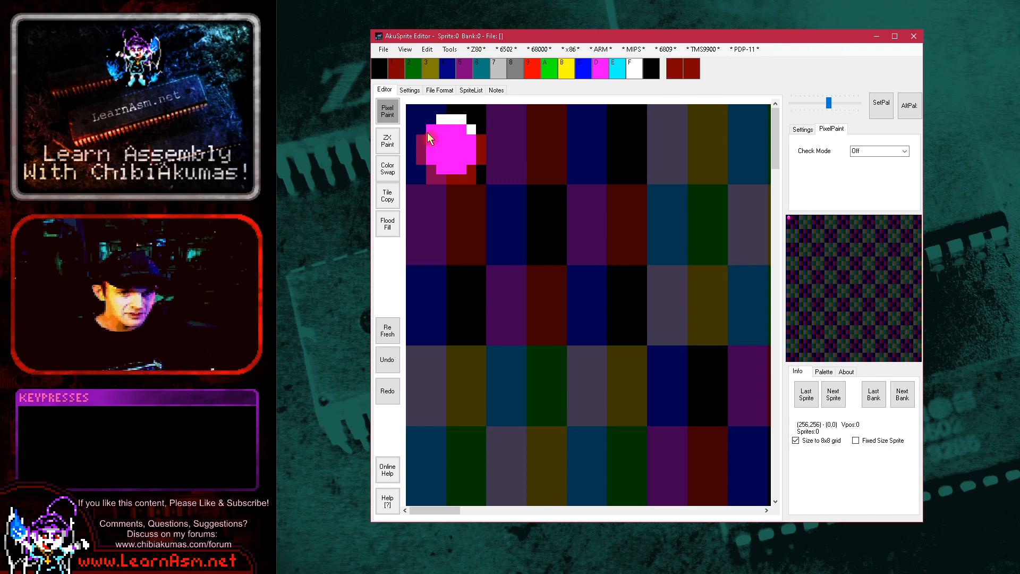
mouse_move(431, 129)
left_mouse_down()
mouse_move(458, 121)
mouse_move(473, 133)
left_mouse_up()
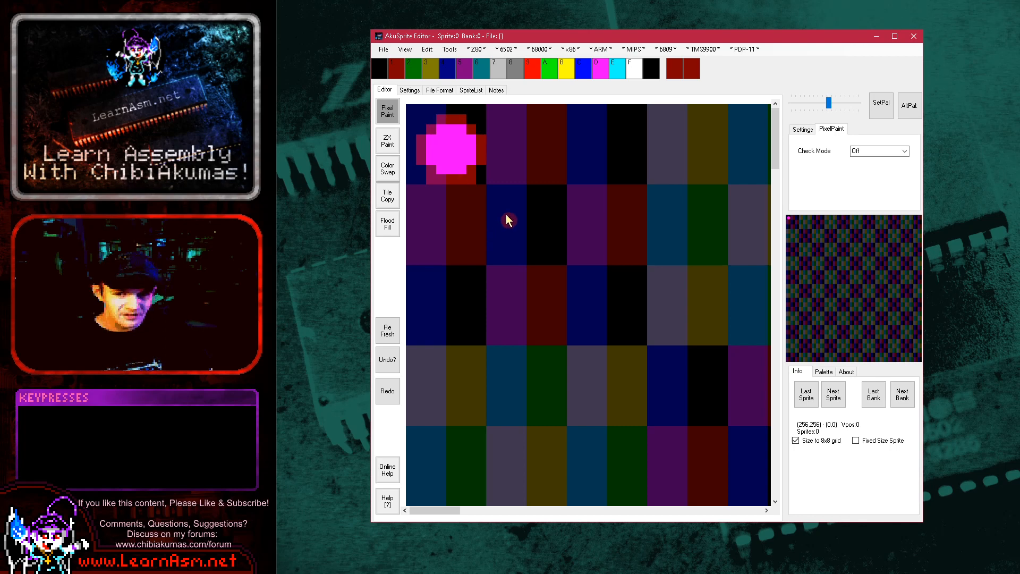
left_click(635, 74)
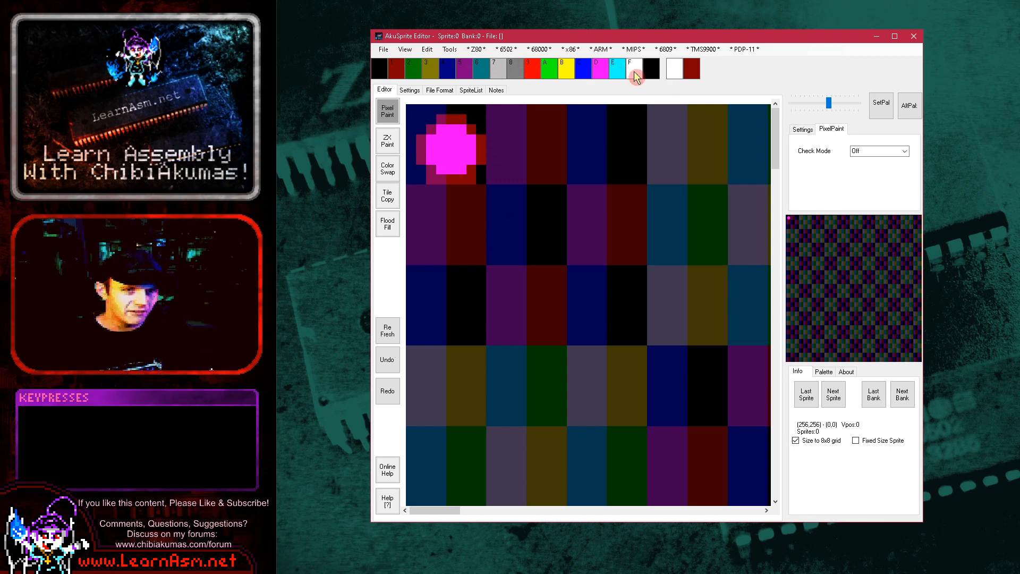
left_click_drag(447, 154, 444, 150)
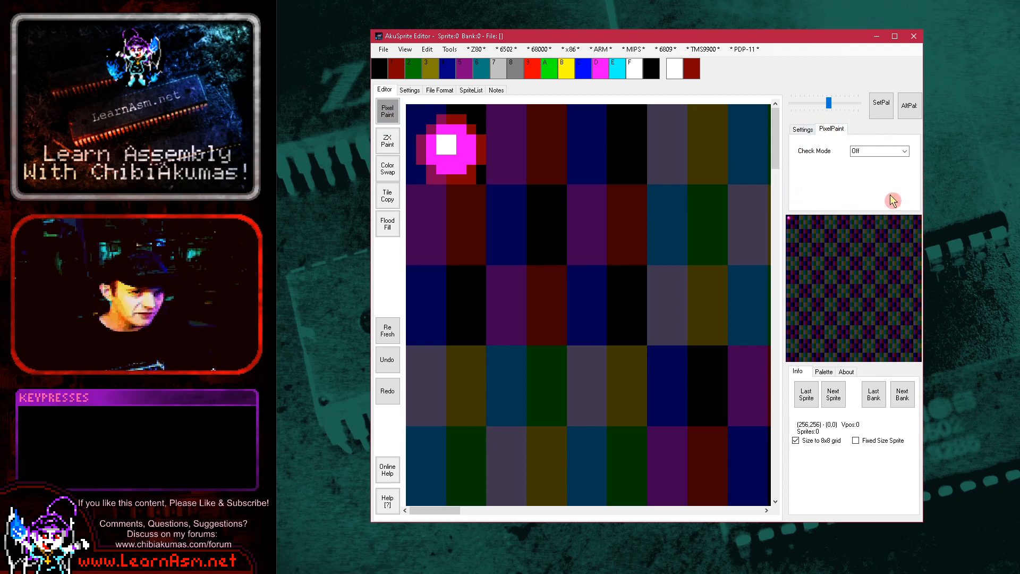
Step: Set Check Mode to 1/3 and paint a white checkerboard pattern in the grid square beside the circle
left_click(901, 156)
left_click(905, 151)
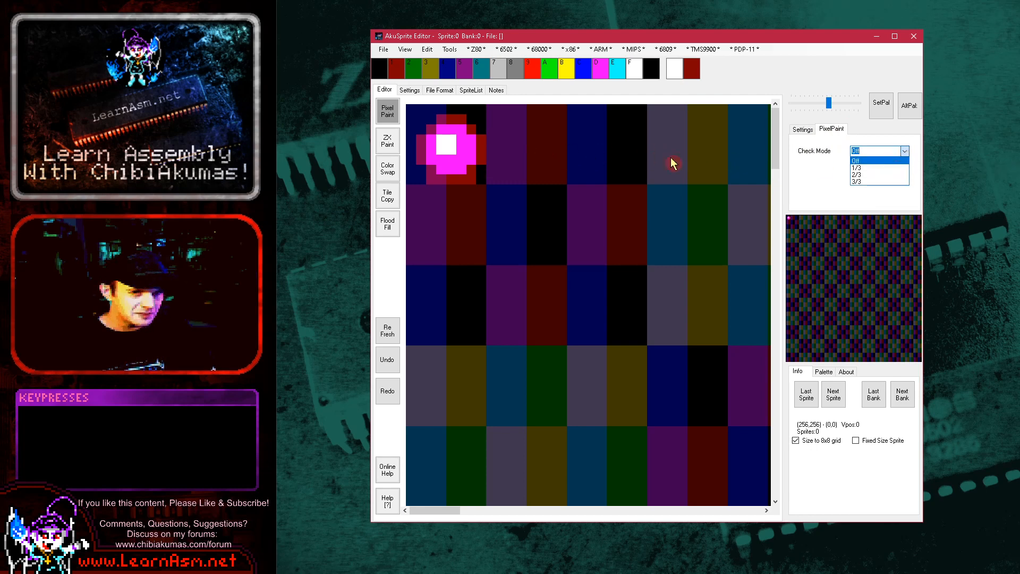
left_click(868, 167)
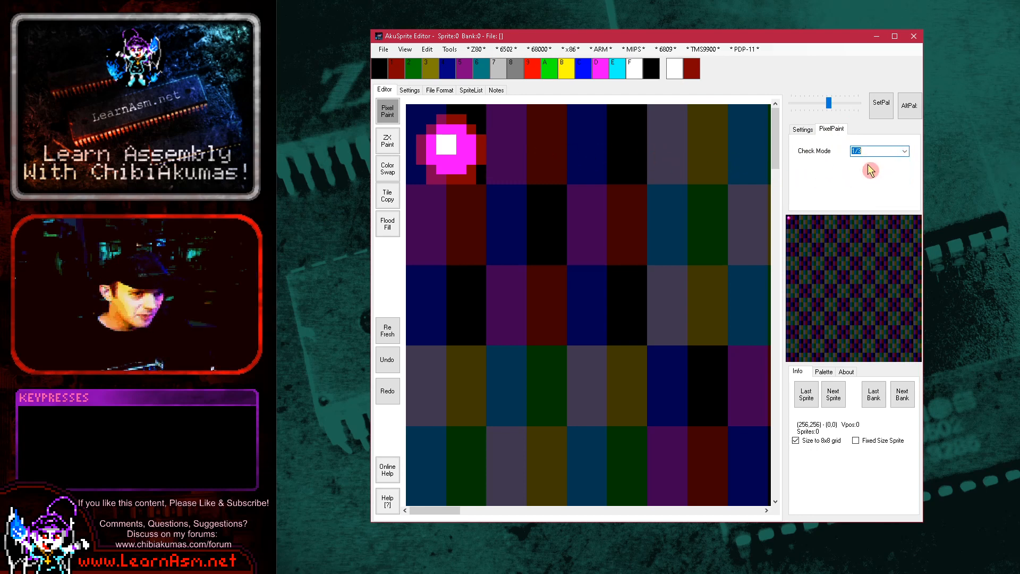
left_click(905, 155)
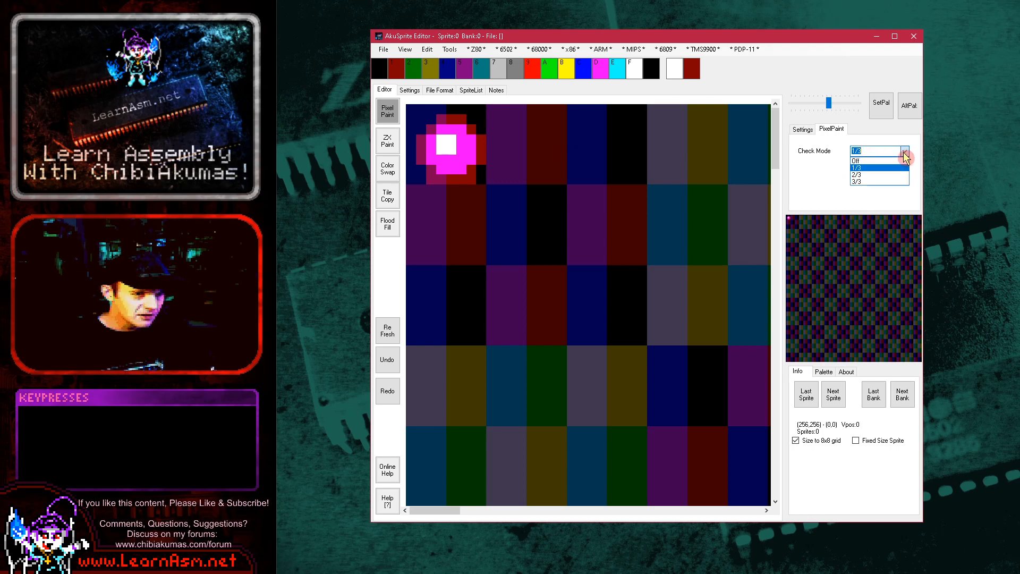
left_click(906, 154)
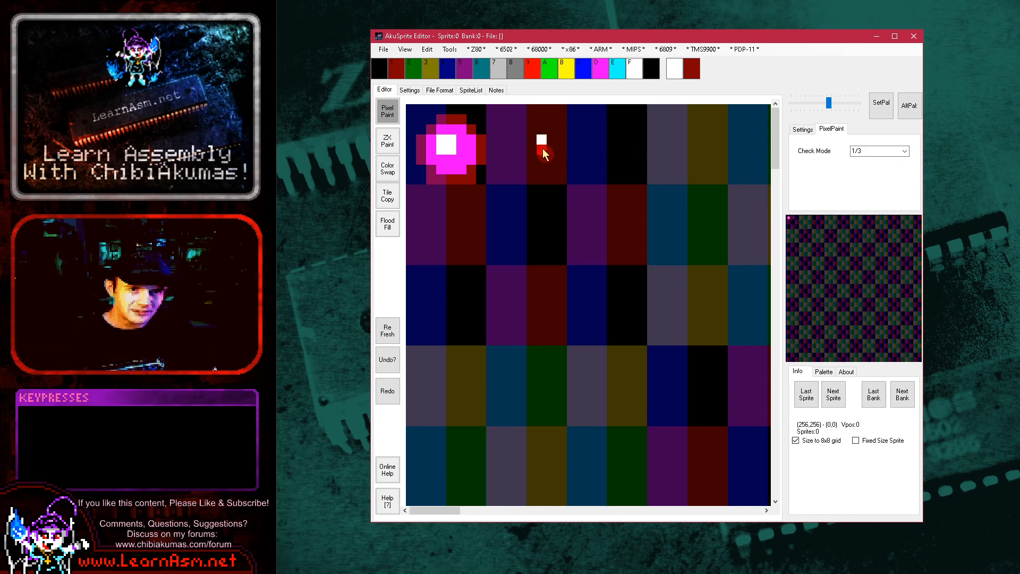
left_click_drag(534, 148, 521, 125)
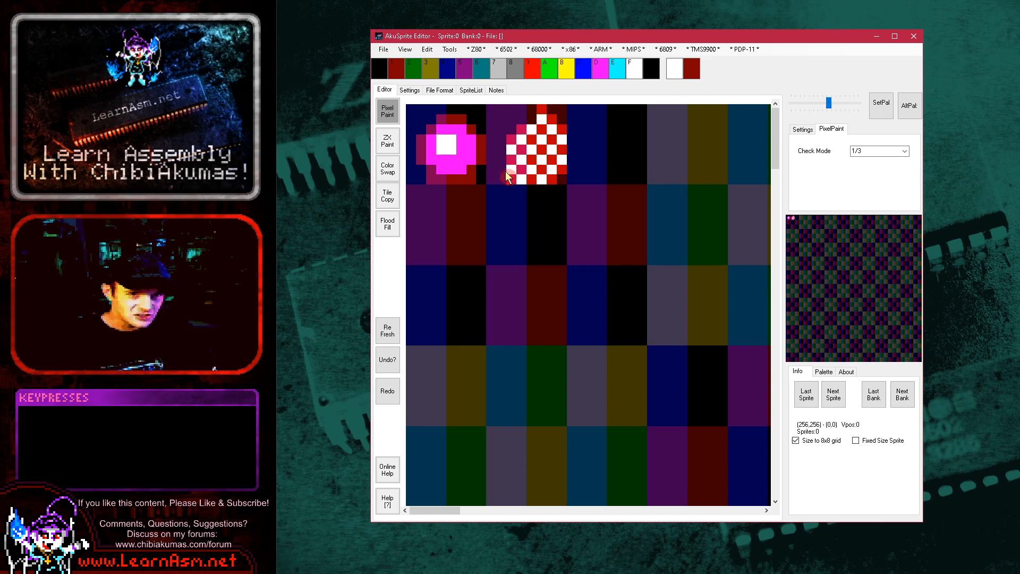
mouse_move(502, 156)
left_mouse_down()
mouse_move(510, 126)
mouse_move(525, 126)
mouse_move(502, 124)
left_mouse_up()
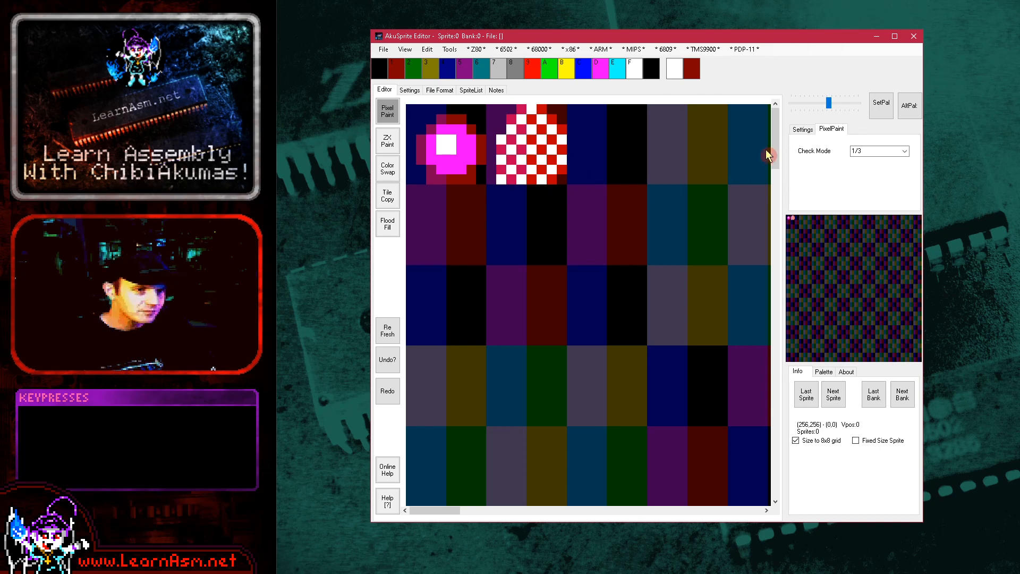
Step: Set Check Mode to 3/3 and paint white over parts of the checkerboard area
left_click(900, 152)
left_click(877, 181)
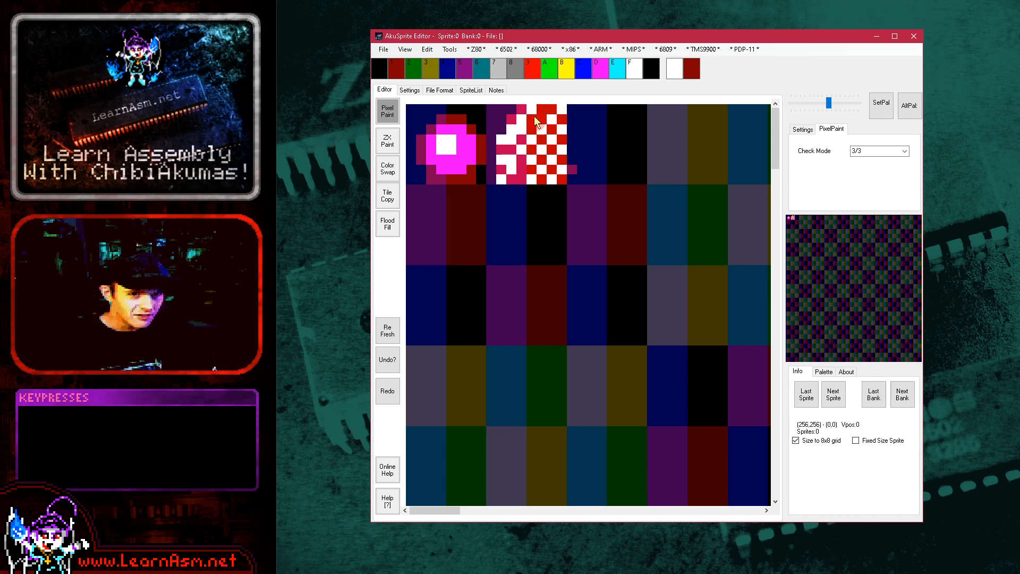
left_click(510, 161)
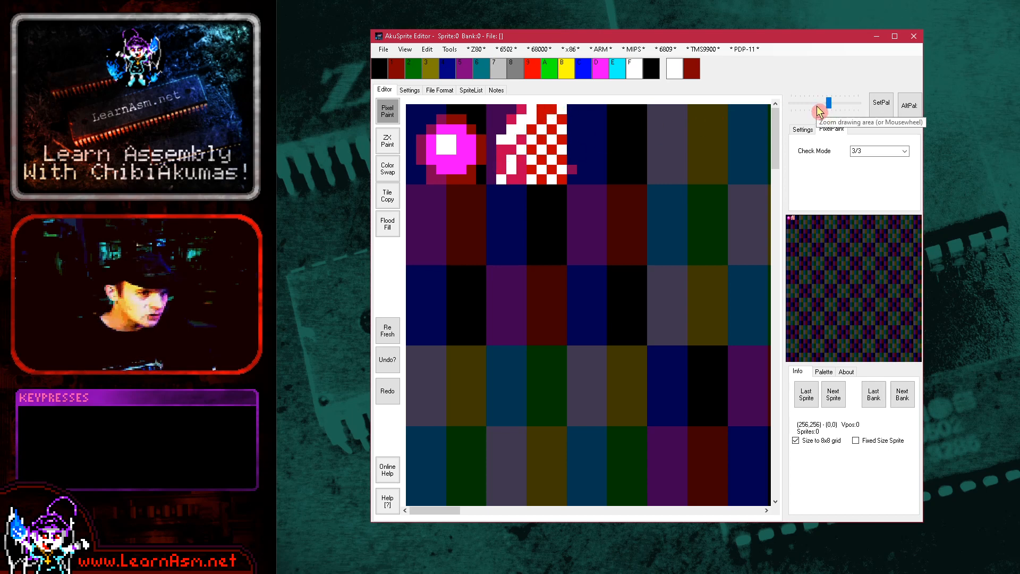
Step: Set Check Mode to 2/3 and paint a dense white dither pattern in the grid square beyond the checkerboard
left_click(905, 152)
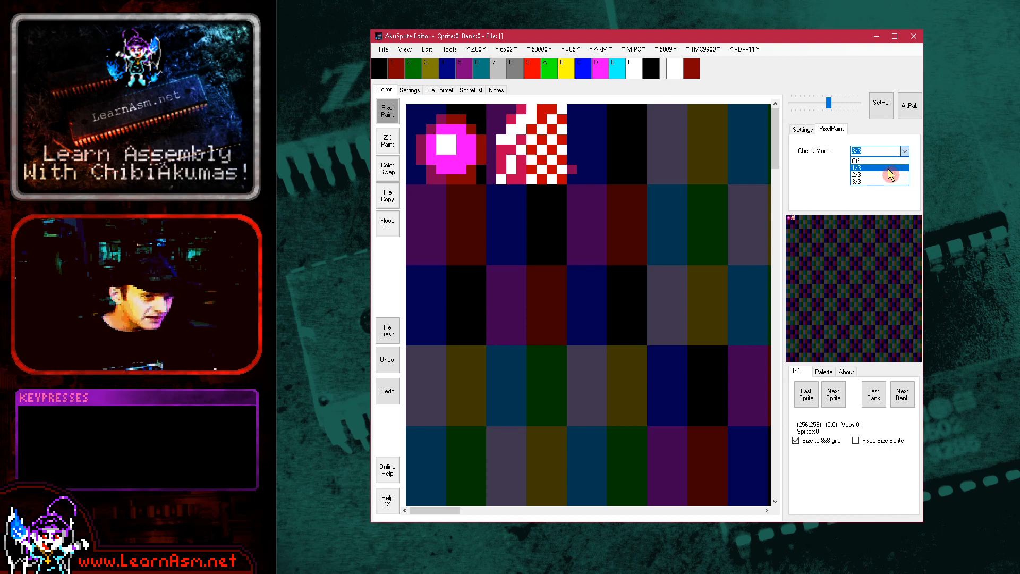
left_click(885, 174)
left_click_drag(601, 156, 608, 110)
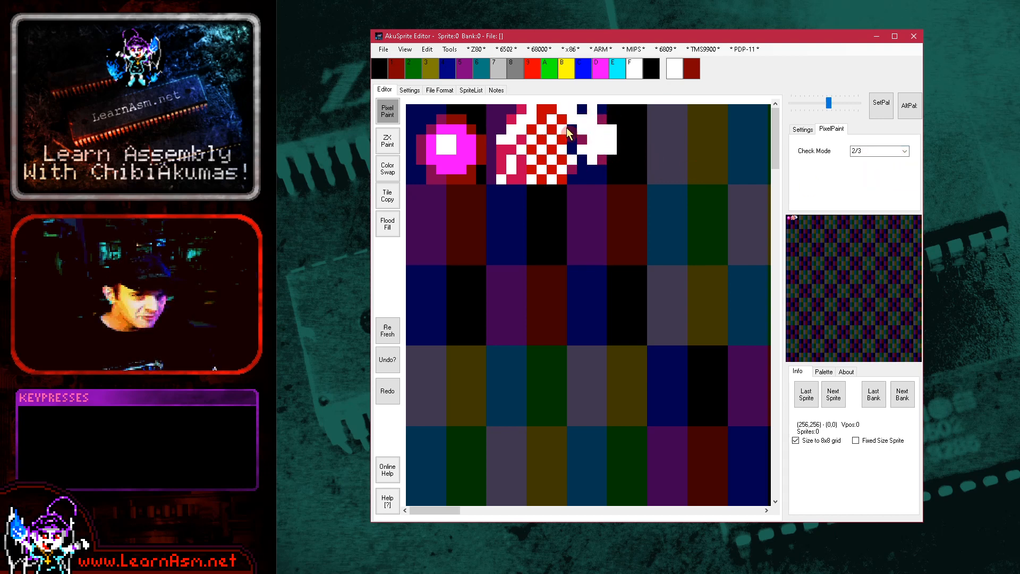
mouse_move(579, 113)
left_mouse_down()
mouse_move(632, 112)
mouse_move(634, 134)
left_mouse_up()
mouse_move(630, 178)
left_mouse_down()
mouse_move(636, 114)
mouse_move(614, 147)
mouse_move(629, 164)
mouse_move(630, 125)
mouse_move(610, 174)
mouse_move(625, 150)
mouse_move(625, 160)
mouse_move(639, 105)
mouse_move(637, 166)
mouse_move(625, 144)
mouse_move(643, 157)
mouse_move(637, 163)
mouse_move(631, 147)
mouse_move(629, 166)
mouse_move(567, 173)
mouse_move(599, 162)
mouse_move(581, 174)
mouse_move(575, 159)
mouse_move(592, 159)
mouse_move(580, 181)
mouse_move(648, 174)
mouse_move(643, 123)
mouse_move(630, 151)
left_mouse_up()
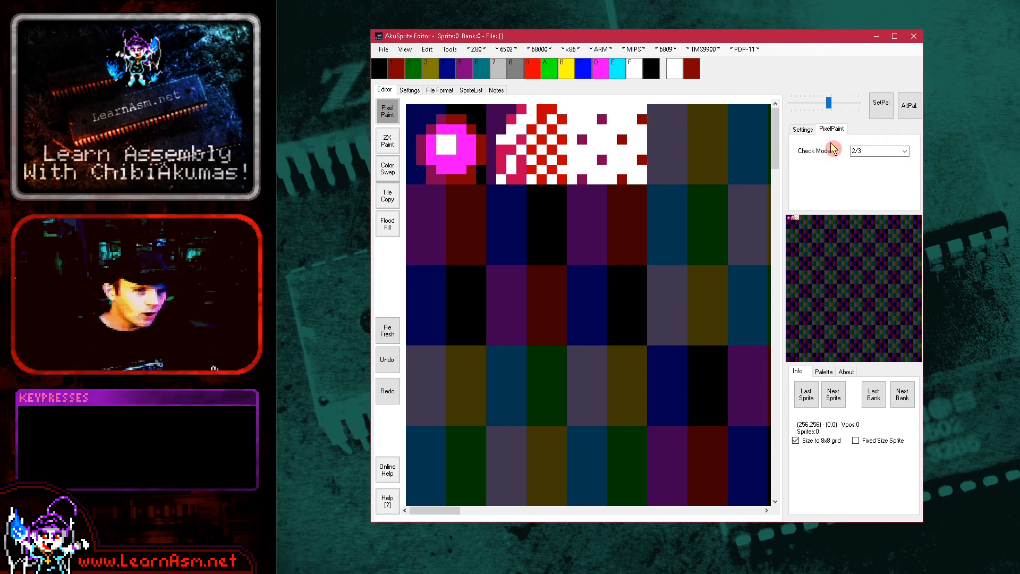
Step: Draw a white smile-shaped curve about 18 pixels wide below the patterned areas with Pixel Paint, and turn Check Mode off
left_click(388, 142)
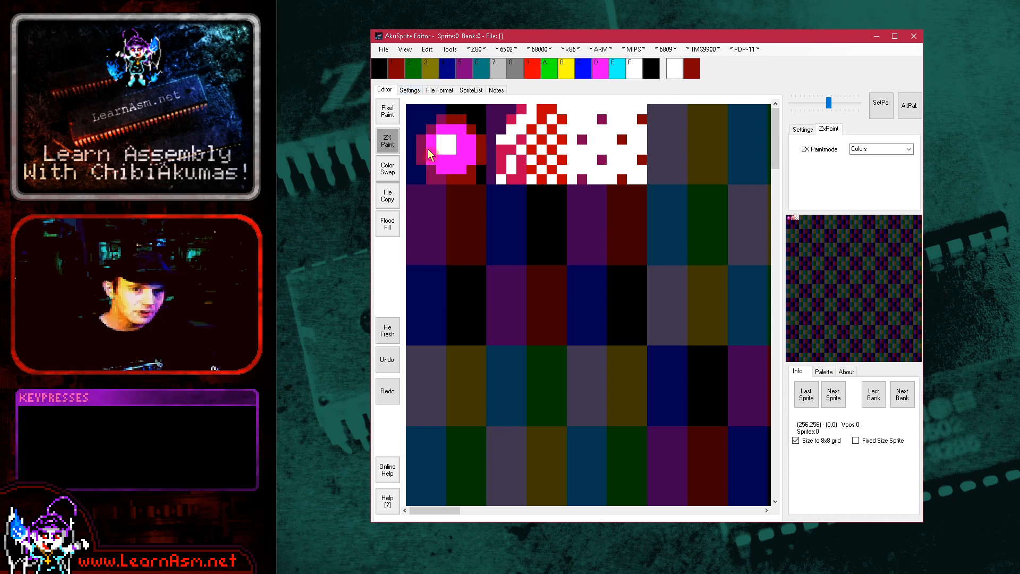
left_click(388, 111)
mouse_move(451, 248)
left_mouse_down()
mouse_move(484, 295)
mouse_move(547, 304)
mouse_move(603, 272)
mouse_move(624, 245)
mouse_move(605, 277)
mouse_move(568, 296)
mouse_move(488, 299)
mouse_move(563, 310)
mouse_move(587, 296)
left_mouse_up()
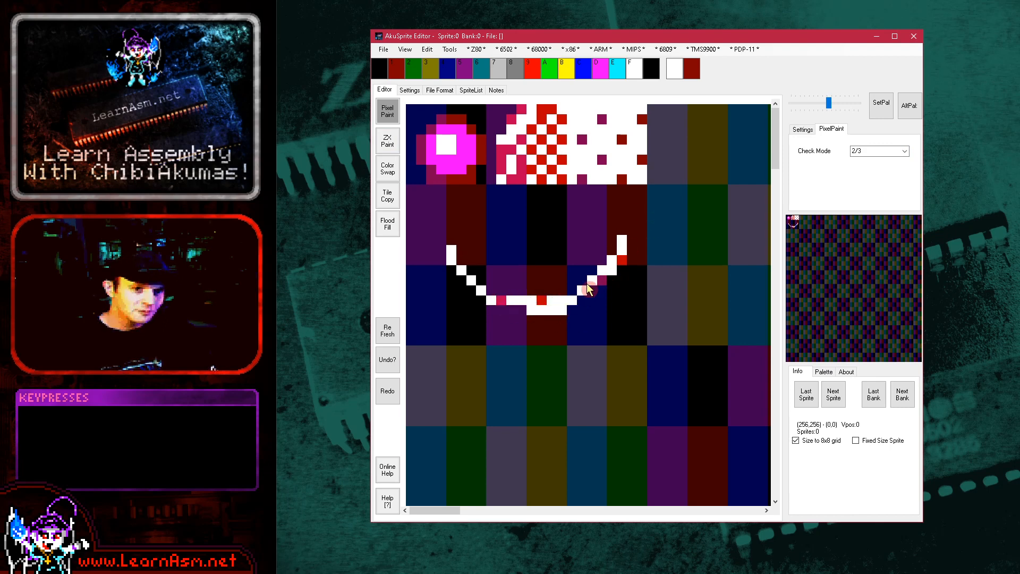
left_click(904, 153)
left_click(897, 161)
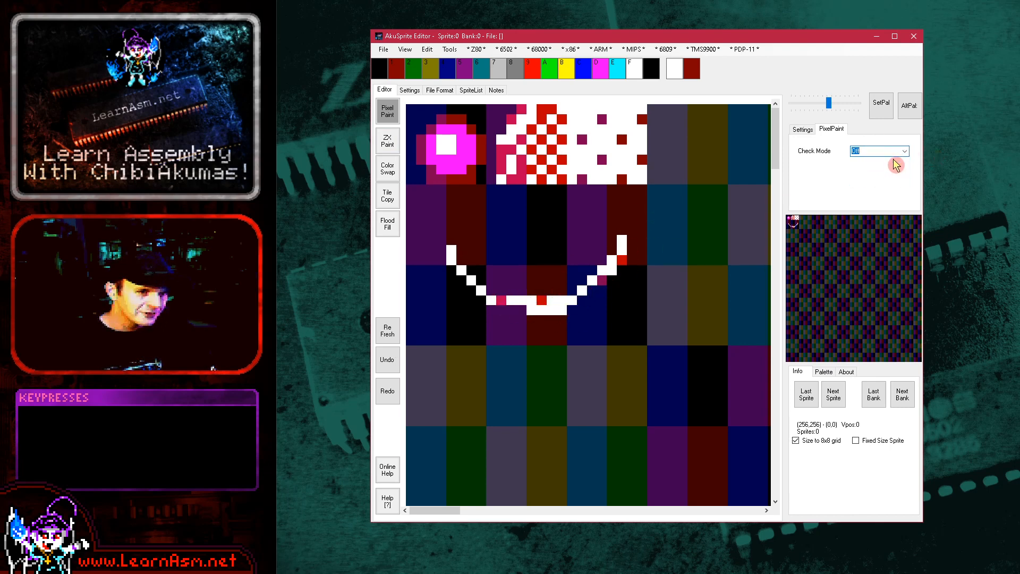
Step: Set the display mode to Spectrum/TI-83 and cycle through the alternative palettes until ZX is active again
left_click(409, 91)
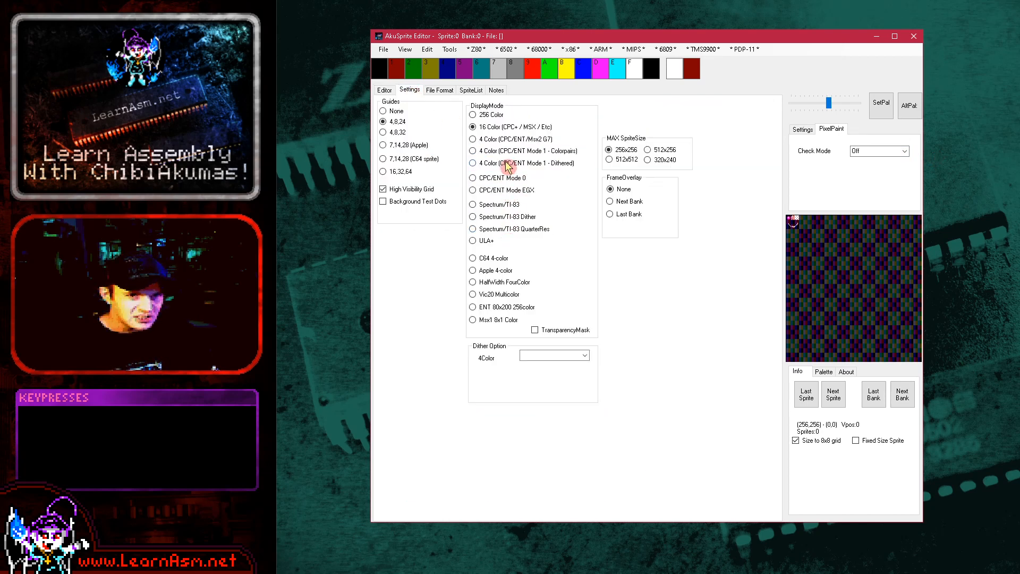
left_click(516, 206)
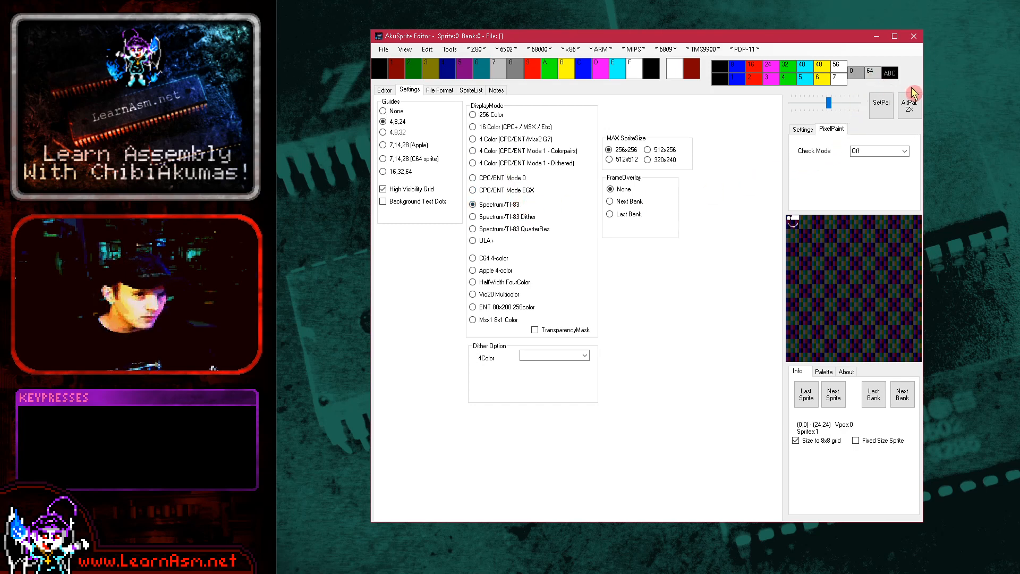
left_click(910, 106)
left_click(911, 108)
left_click(909, 106)
left_click(910, 106)
left_click(909, 106)
left_click(909, 106)
left_click(909, 106)
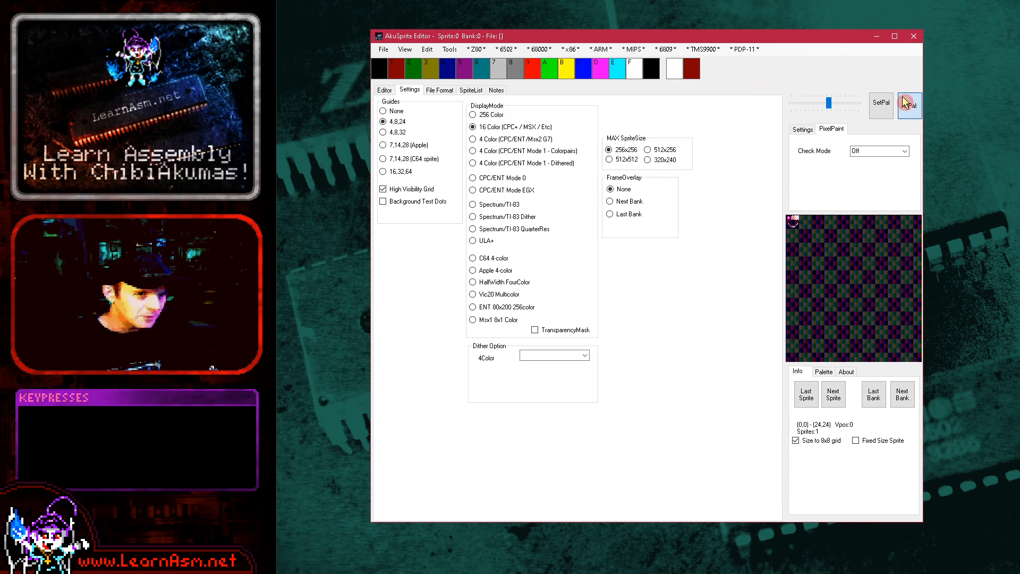
left_click(909, 107)
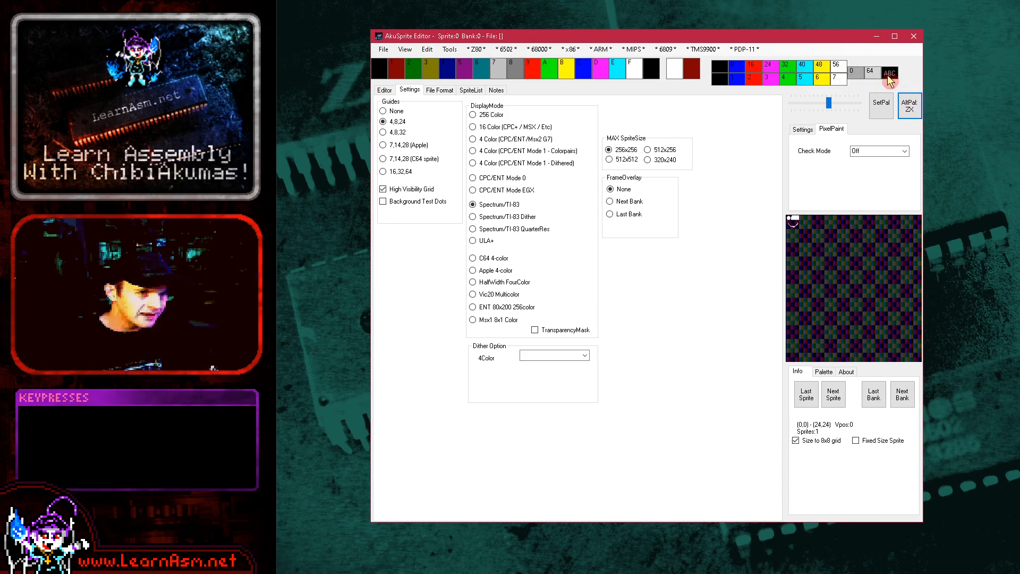
Step: Using ZX Paint in Normal mode with red ink on blue paper, paint black pixels inside the circle and the patterned square beside it
left_click(384, 90)
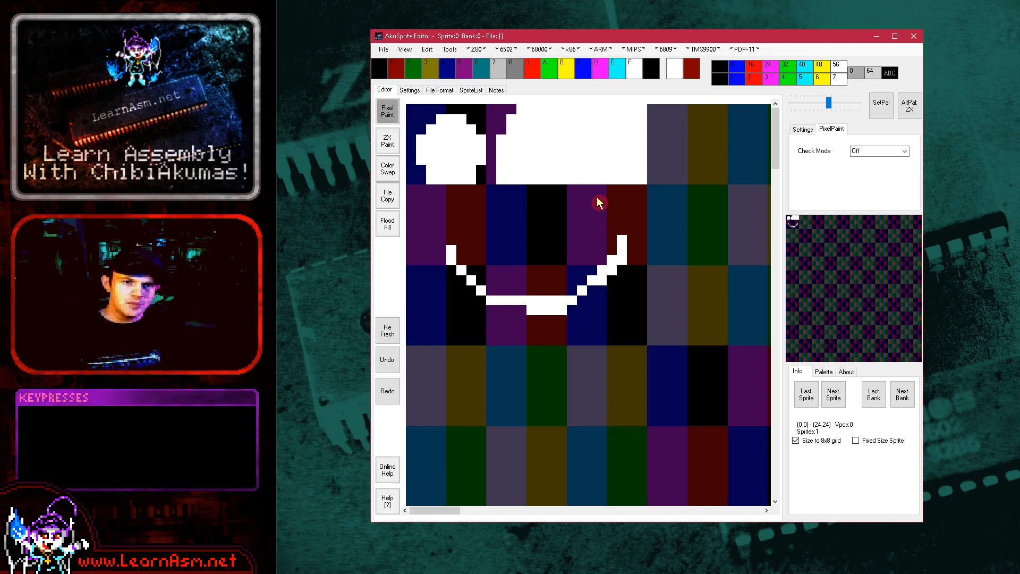
left_click(388, 144)
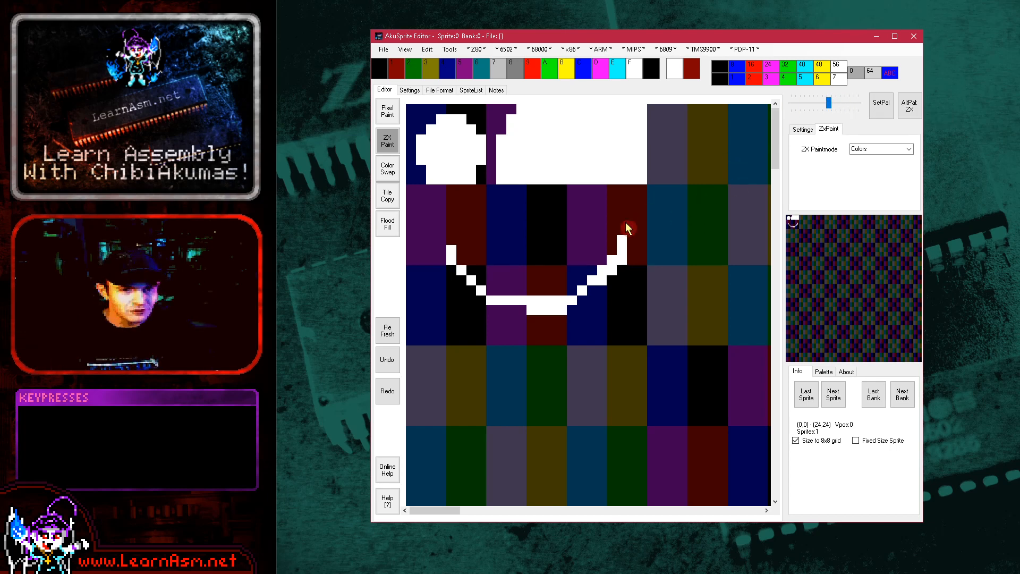
left_click(908, 150)
left_click(893, 158)
left_click(655, 73)
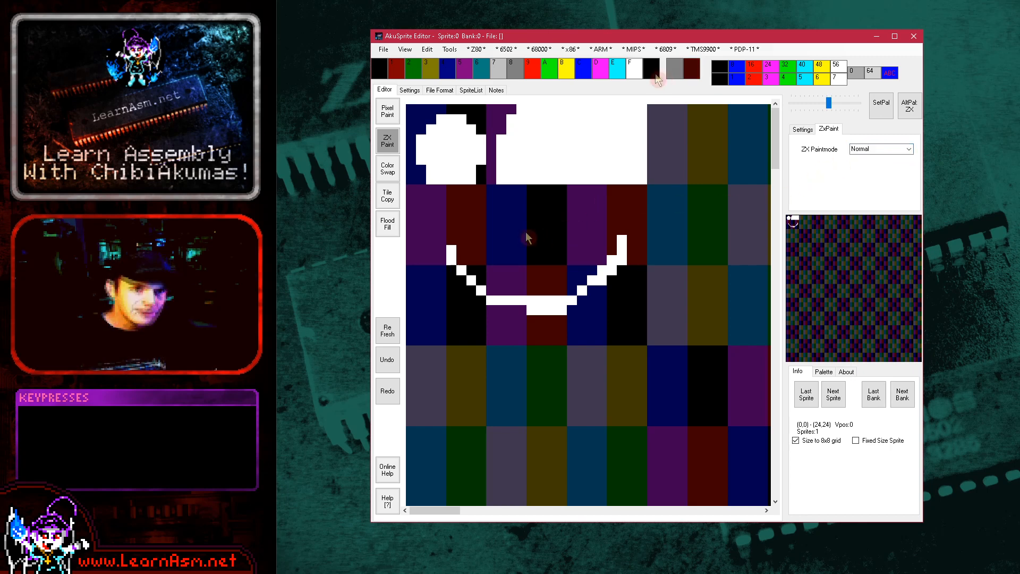
right_click(655, 73)
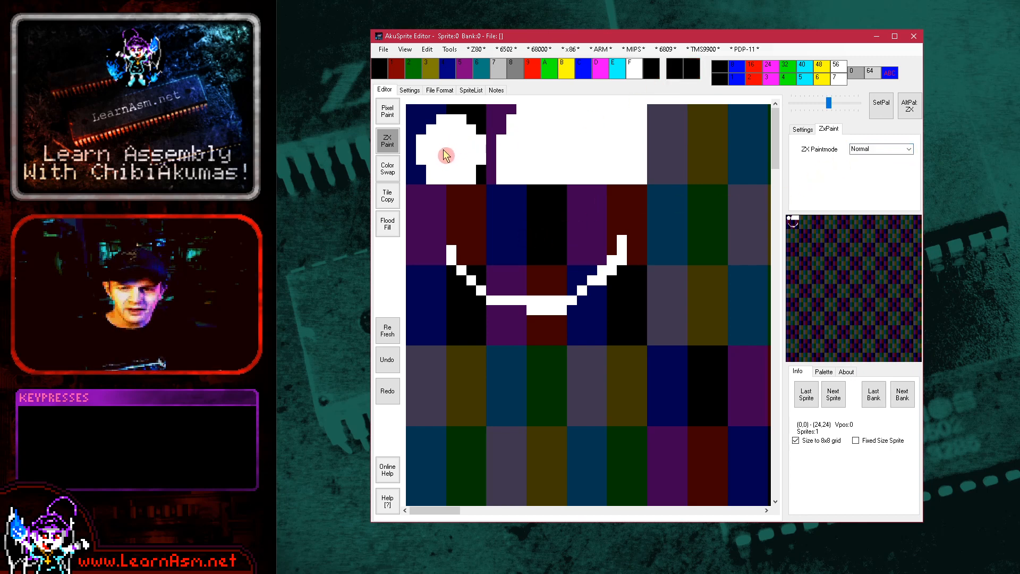
left_click(454, 153)
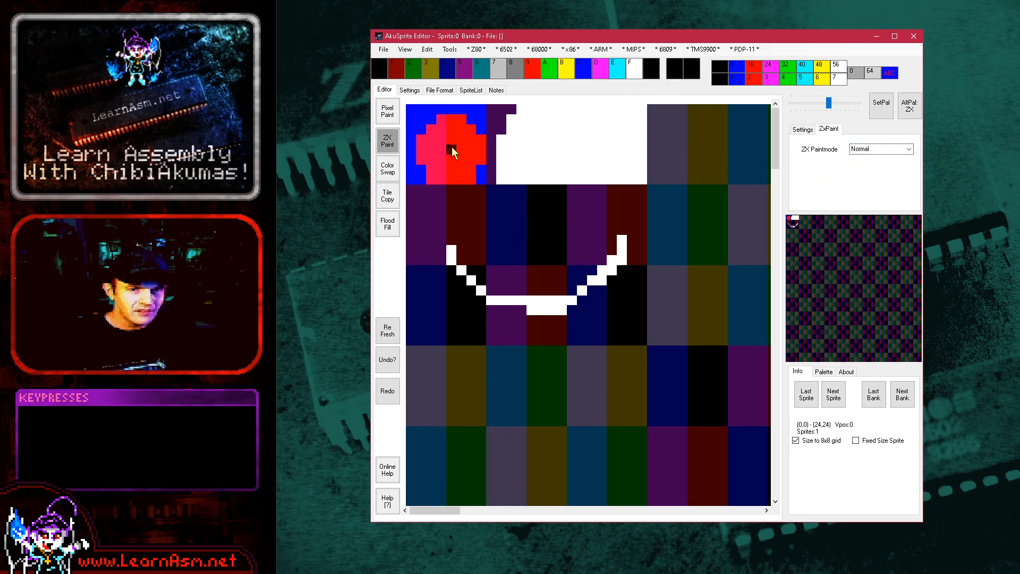
left_click(443, 143)
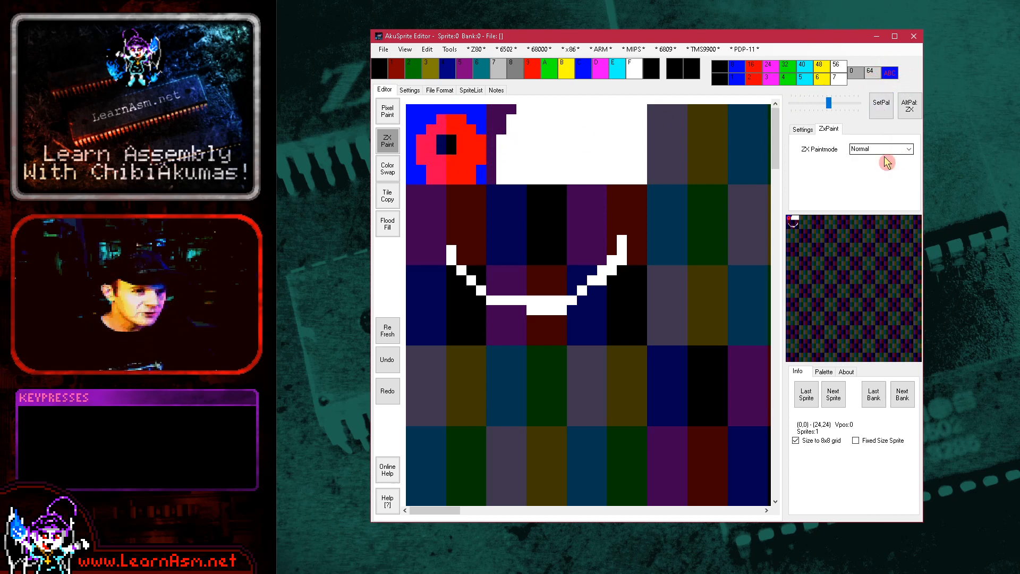
left_click(522, 131)
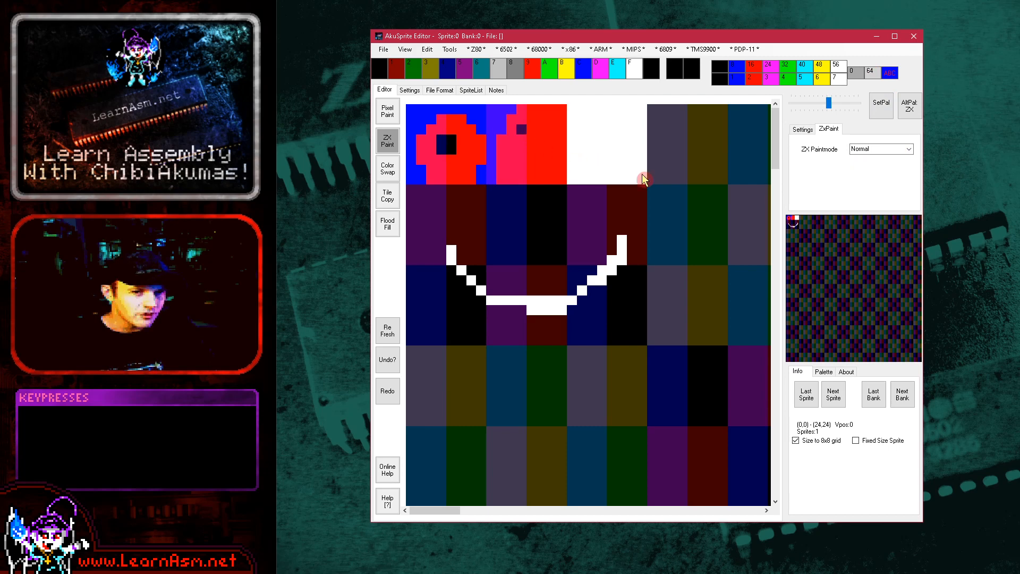
Step: Set ZX Paintmode to Colors and recolour the grid squares around the smile with red ink on blue paper
left_click(909, 151)
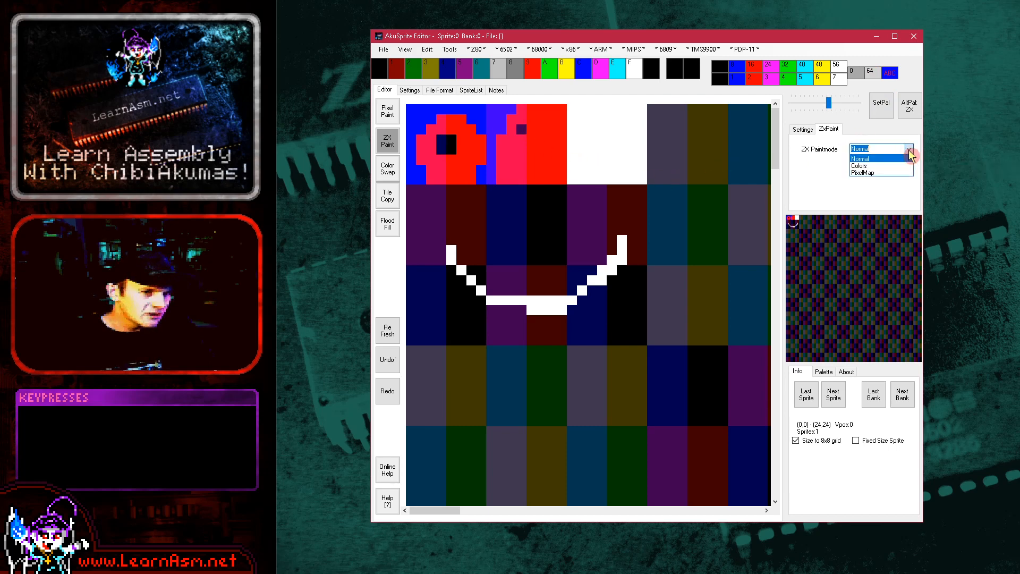
left_click(884, 167)
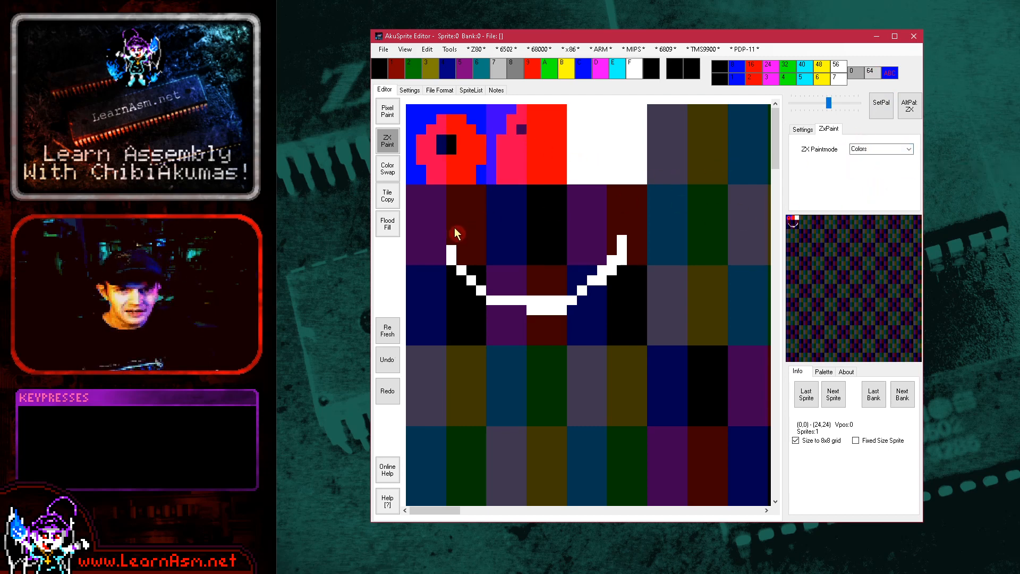
mouse_move(442, 302)
left_mouse_down()
mouse_move(502, 327)
mouse_move(590, 330)
left_mouse_up()
mouse_move(599, 262)
left_mouse_down()
mouse_move(582, 221)
mouse_move(511, 219)
left_mouse_up()
left_click_drag(449, 216, 451, 220)
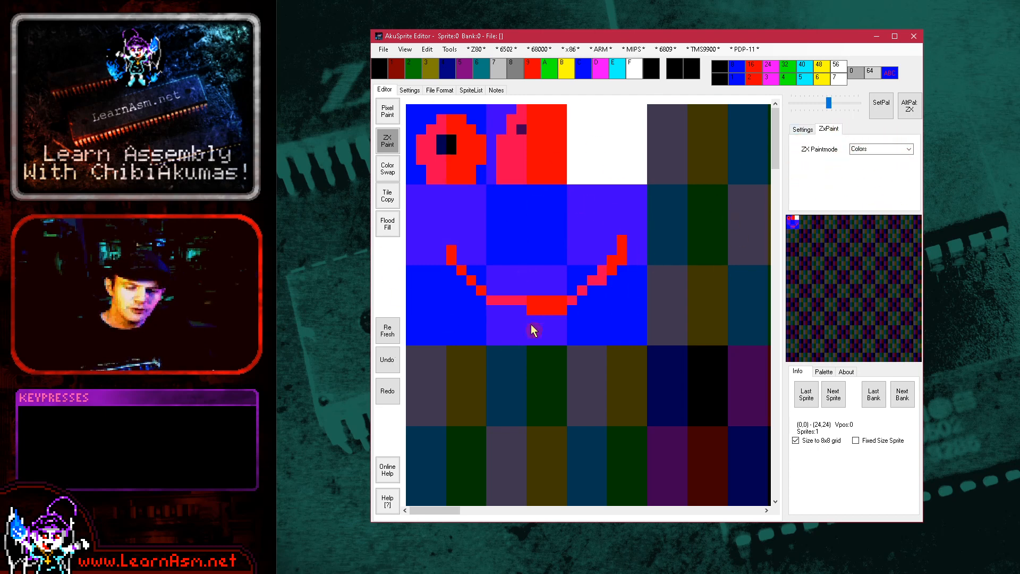
Step: Set ZX Paintmode to PixelMap and draw small white marks above the smile, picking yellow ink and cyan paper between strokes
left_click(909, 151)
left_click(884, 173)
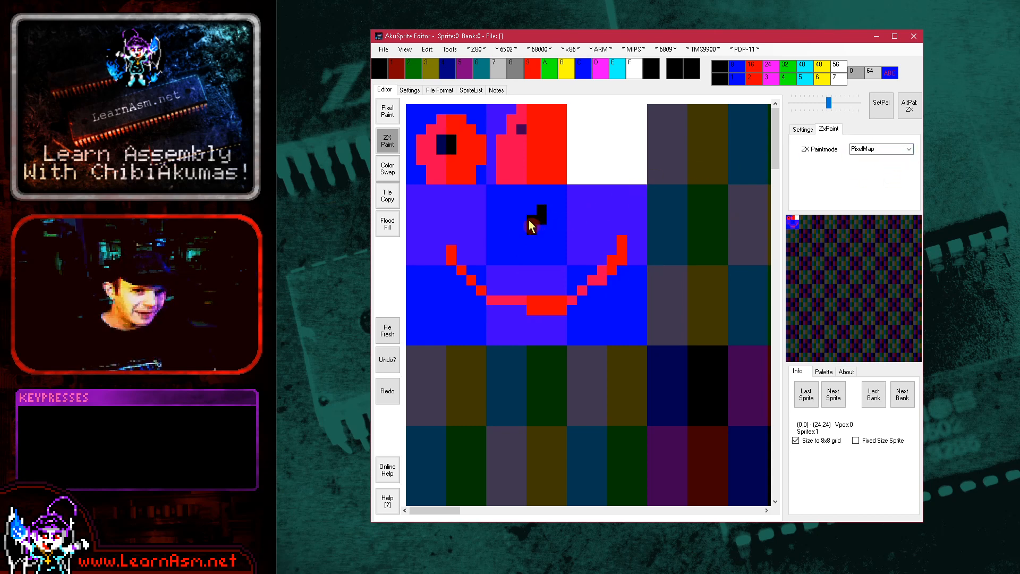
left_click(634, 69)
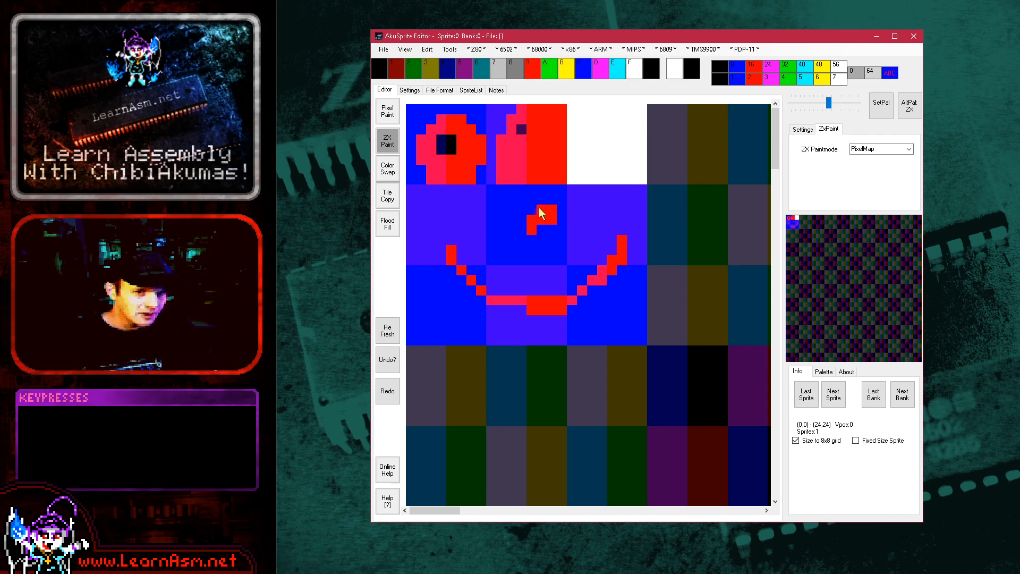
left_click(805, 68)
left_click(819, 78)
mouse_move(625, 206)
left_mouse_down()
mouse_move(588, 225)
mouse_move(573, 251)
left_mouse_up()
Step: Set ZX Paintmode to Colors and recolour the smile area and the solid white square above it with yellow ink on cyan paper
left_click(909, 149)
left_click(886, 166)
mouse_move(507, 193)
left_mouse_down()
mouse_move(466, 217)
mouse_move(467, 231)
mouse_move(440, 249)
mouse_move(454, 310)
mouse_move(560, 305)
mouse_move(588, 286)
mouse_move(614, 222)
left_mouse_up()
left_click(577, 162)
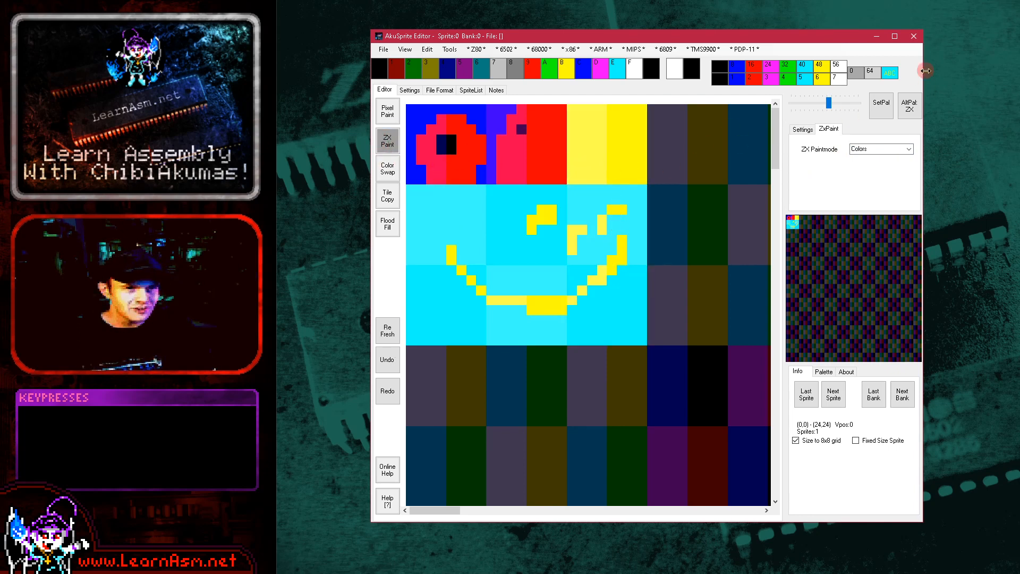
Step: Switch the alternative palette through C64 to APL and recolour parts of the circle and the striped square in magenta and blue
left_click(911, 105)
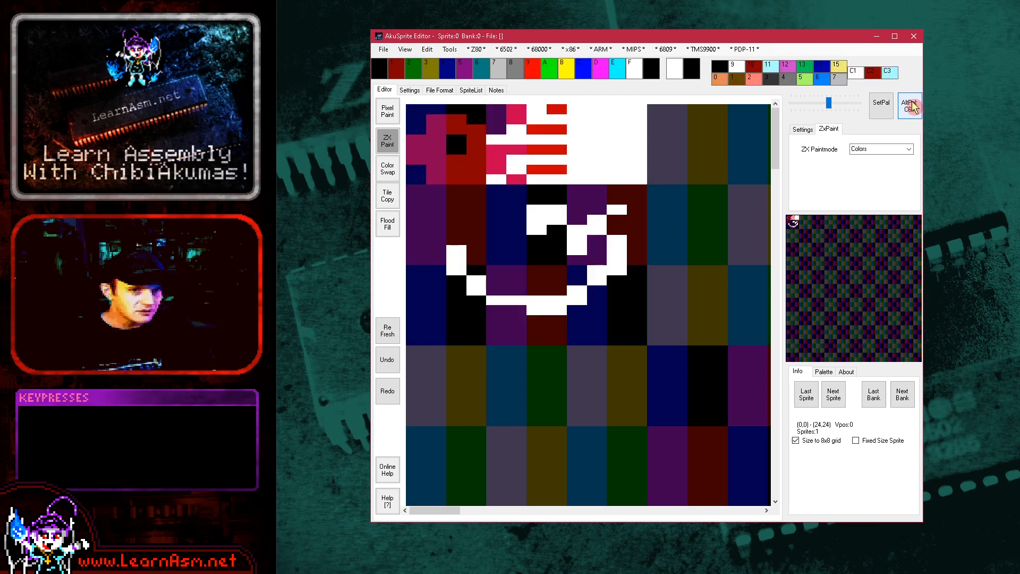
left_click(911, 105)
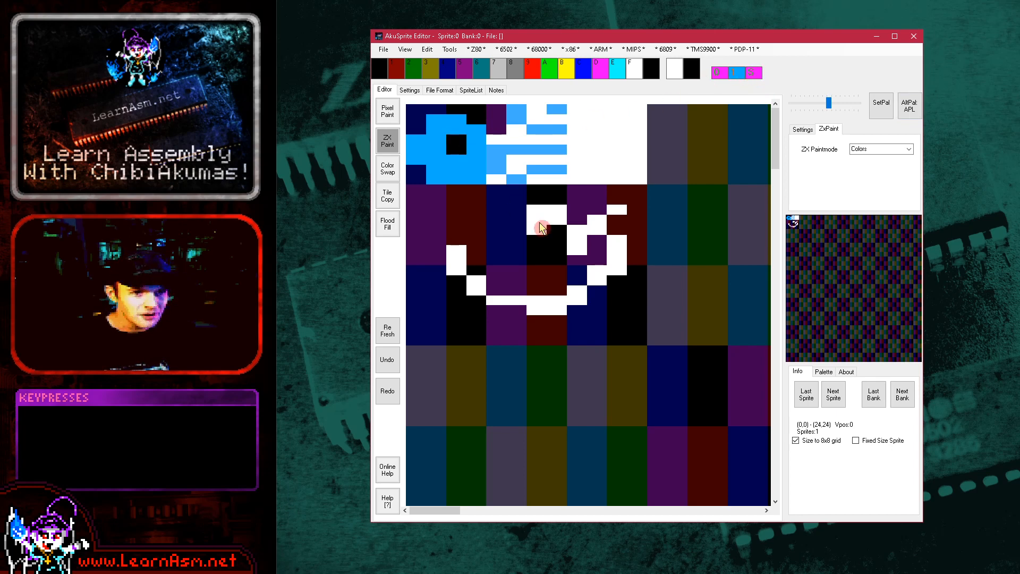
mouse_move(500, 167)
left_mouse_down()
mouse_move(446, 147)
mouse_move(435, 167)
left_mouse_up()
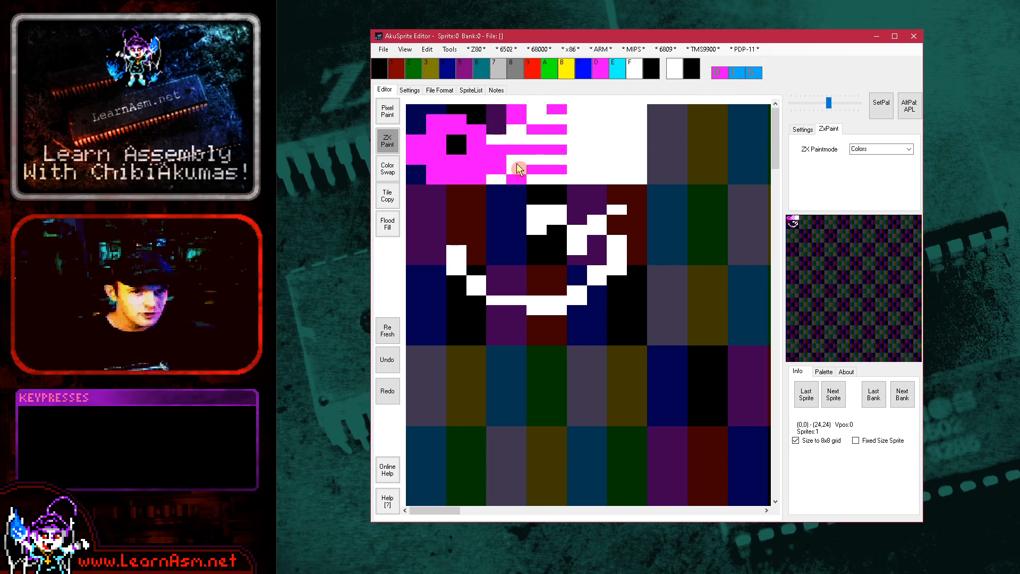
mouse_move(518, 168)
left_mouse_down()
mouse_move(480, 160)
mouse_move(496, 108)
left_mouse_up()
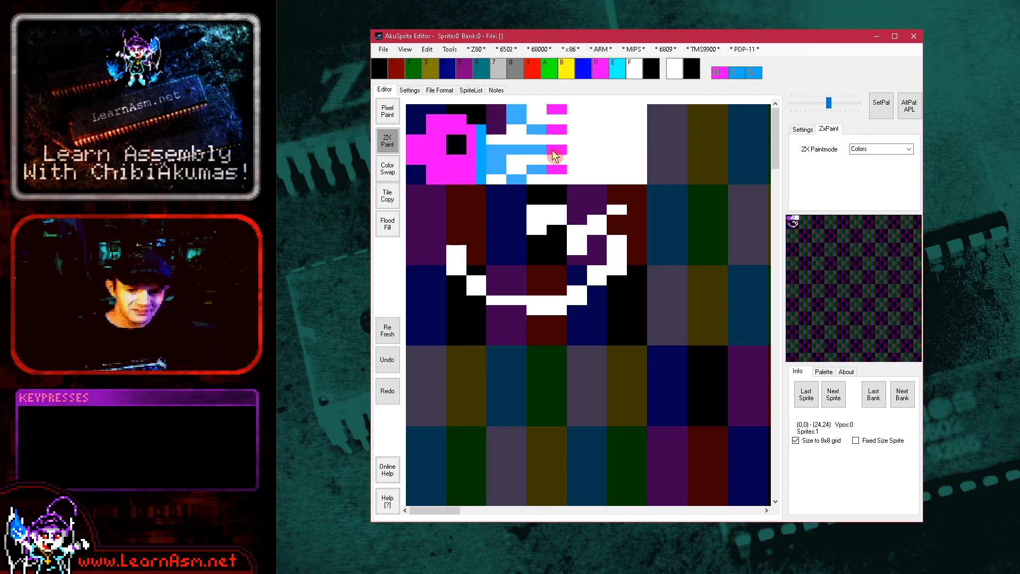
Step: Set the display mode to 16 Color (CPC+ / MSX / Etc) and return to the sprite canvas
left_click(387, 169)
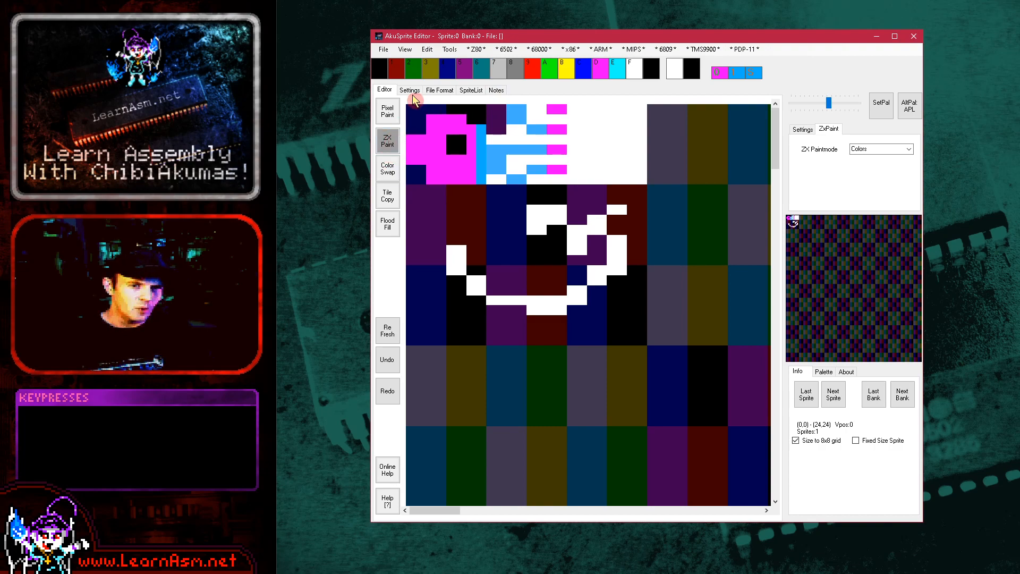
left_click(411, 91)
left_click(478, 128)
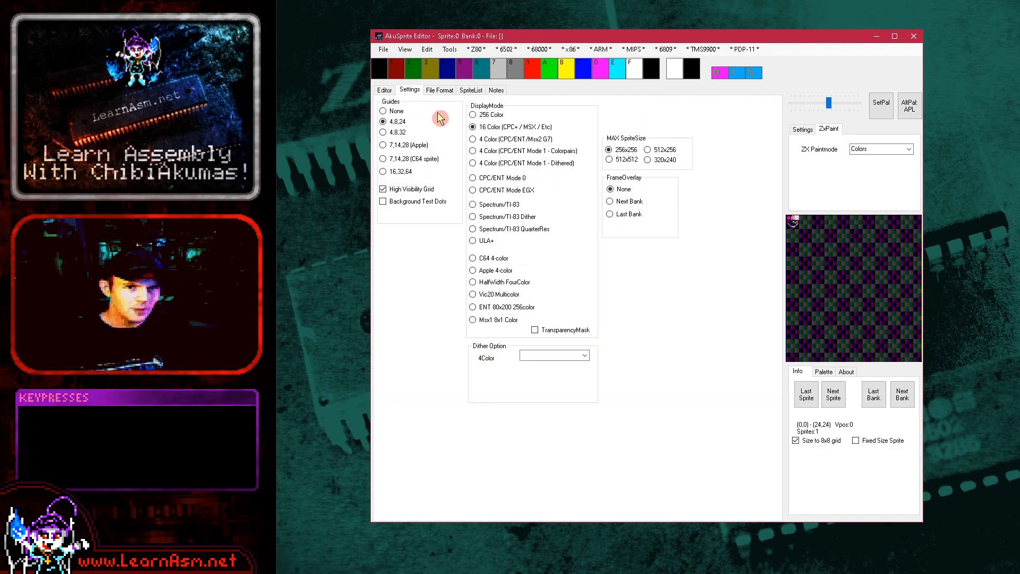
left_click(385, 90)
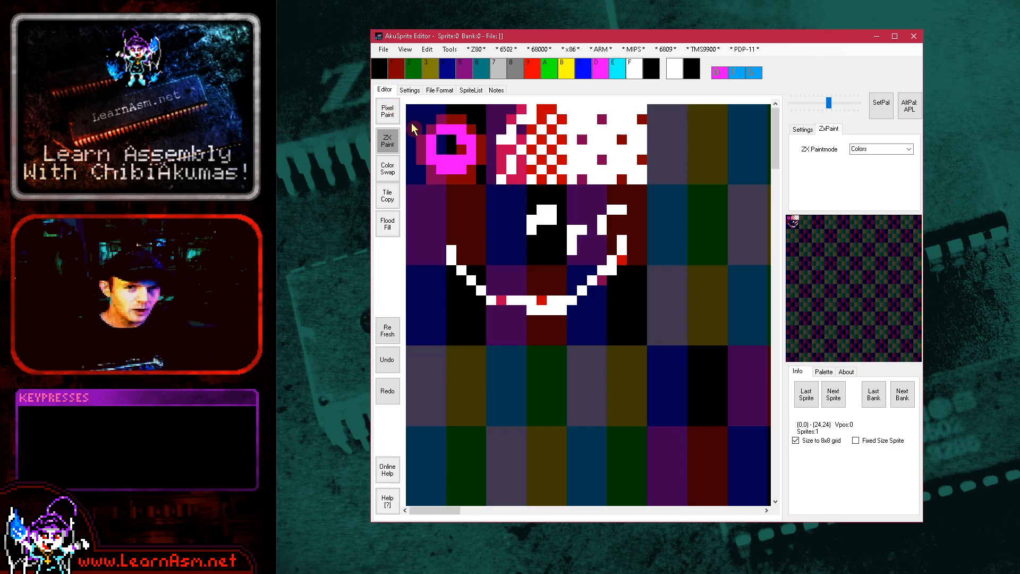
Step: Use Color Swap with Block conversion to replace white with green in the sparsely dotted square and the small mark above the smile
left_click(387, 168)
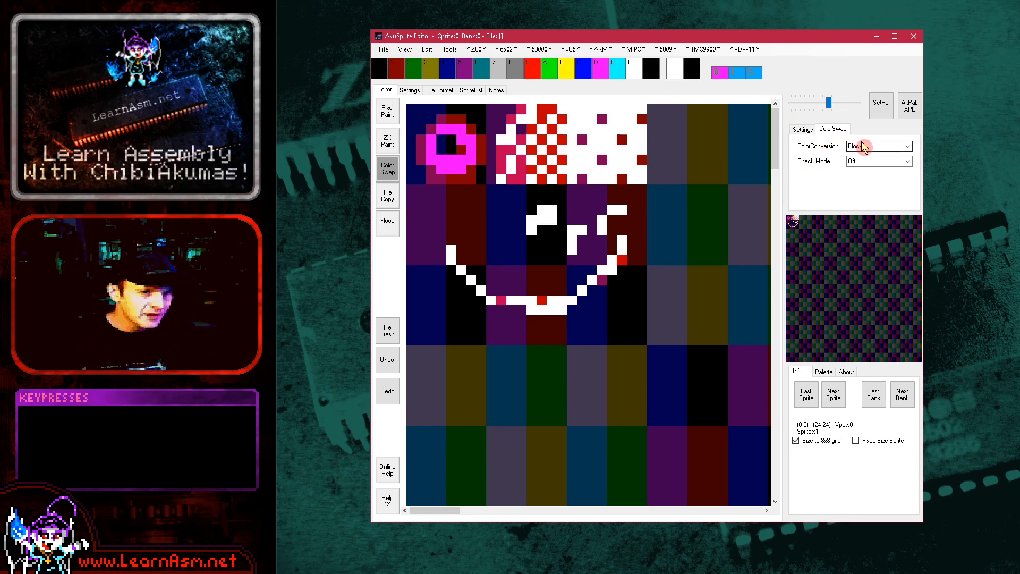
left_click(554, 78)
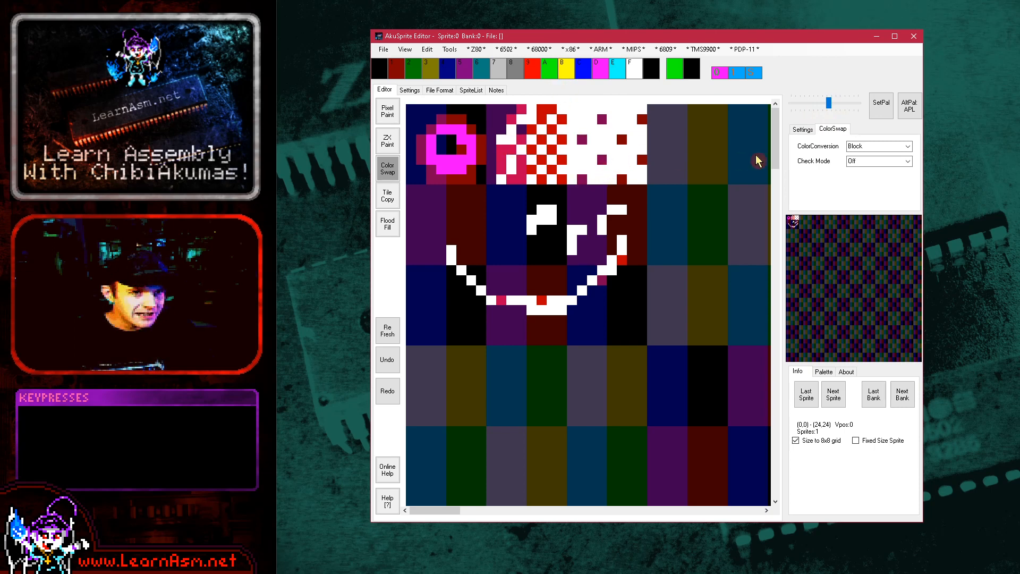
left_click(586, 123)
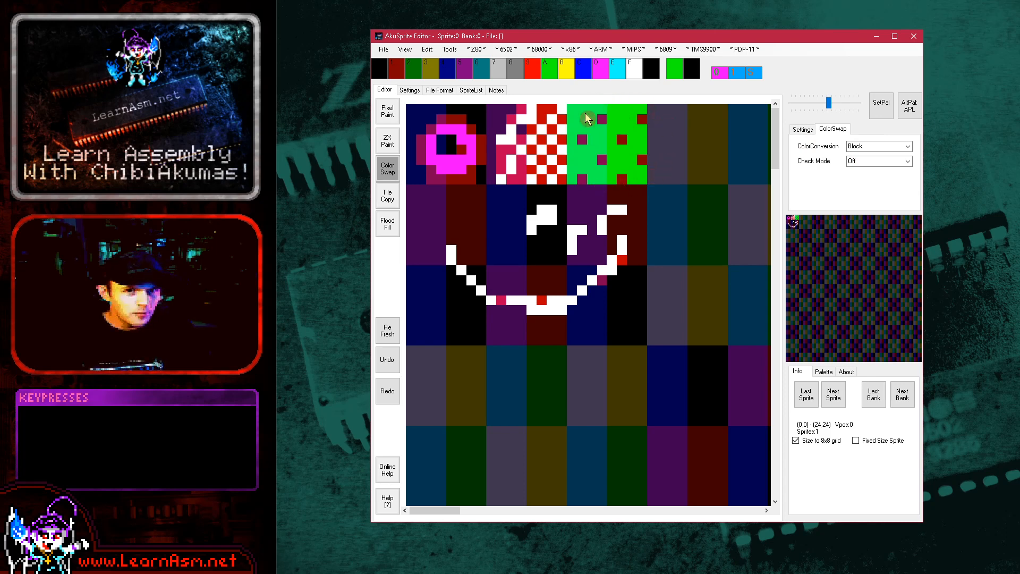
left_click(548, 219)
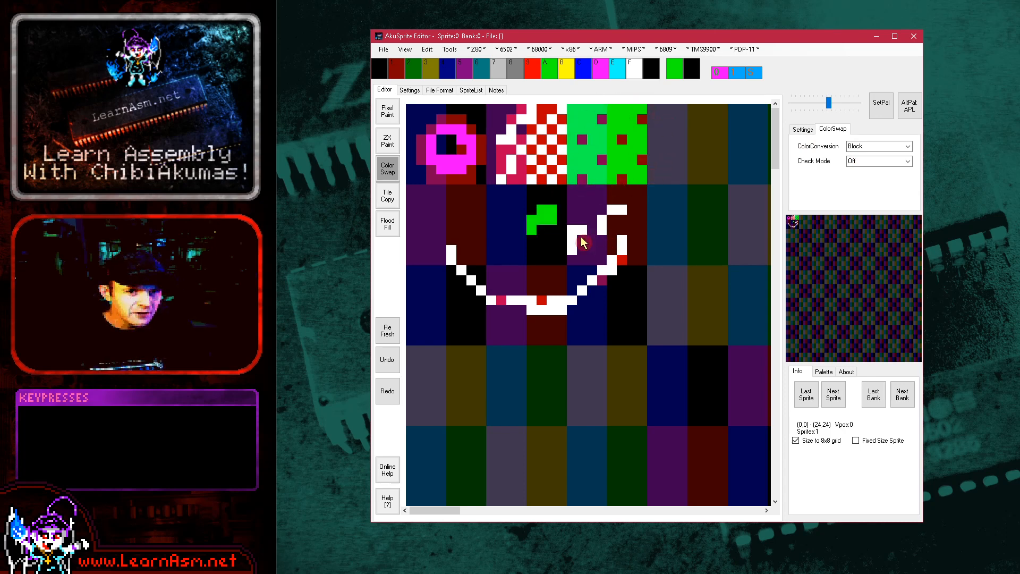
Step: Set ColorConversion to Sprite and swap all remaining white to green and the circle's magenta to red
left_click(908, 147)
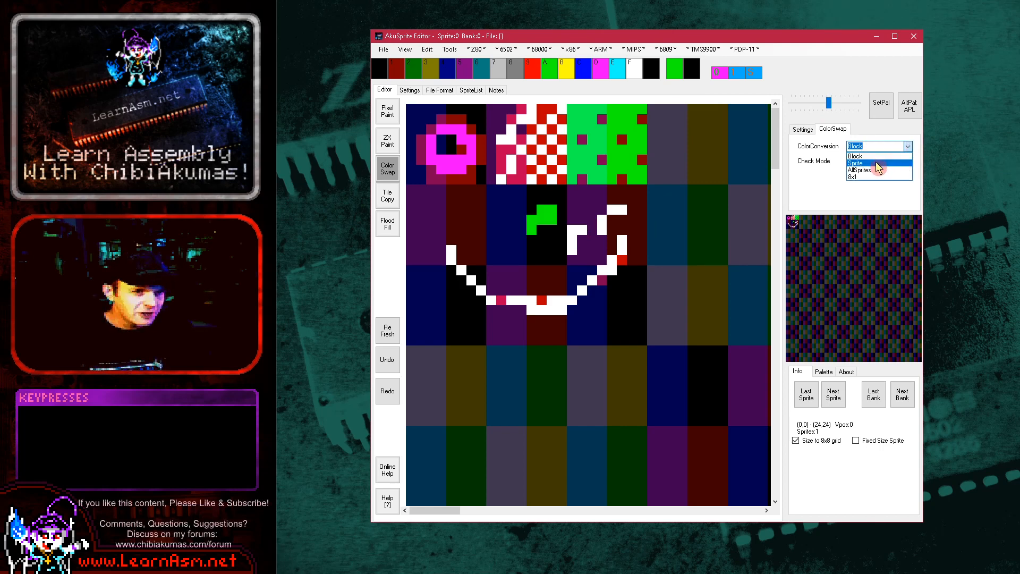
left_click(877, 163)
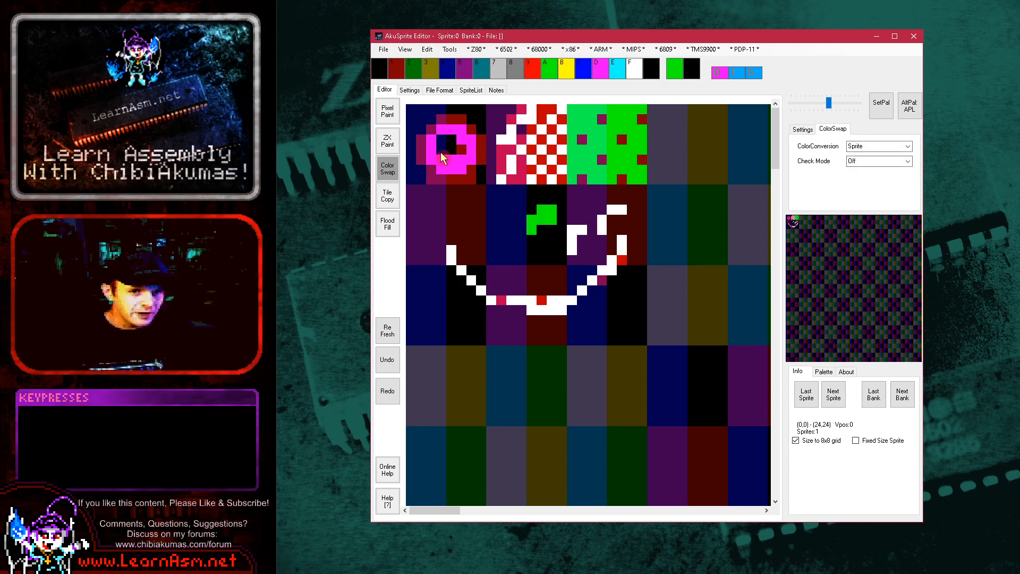
left_click(505, 142)
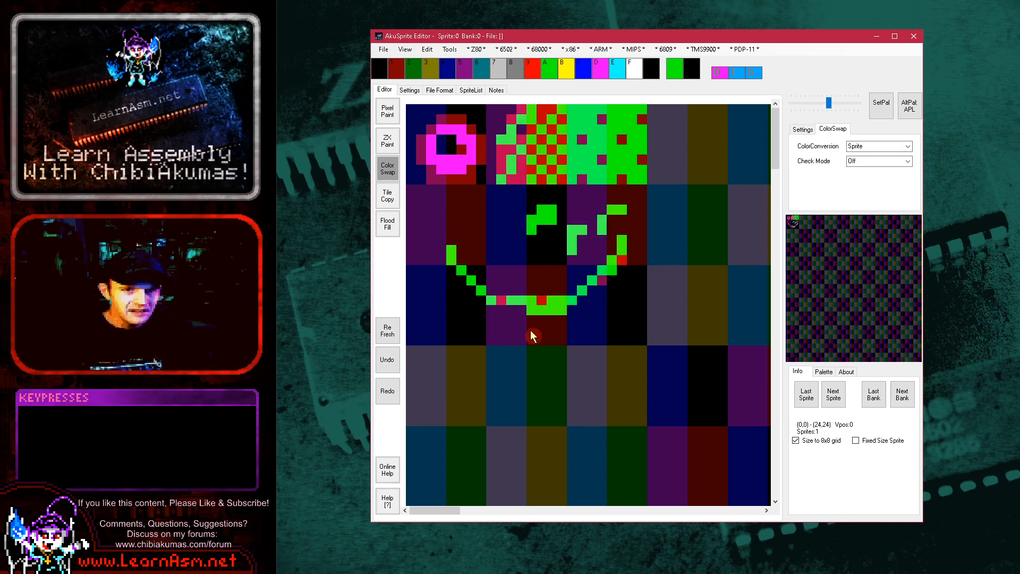
left_click(535, 74)
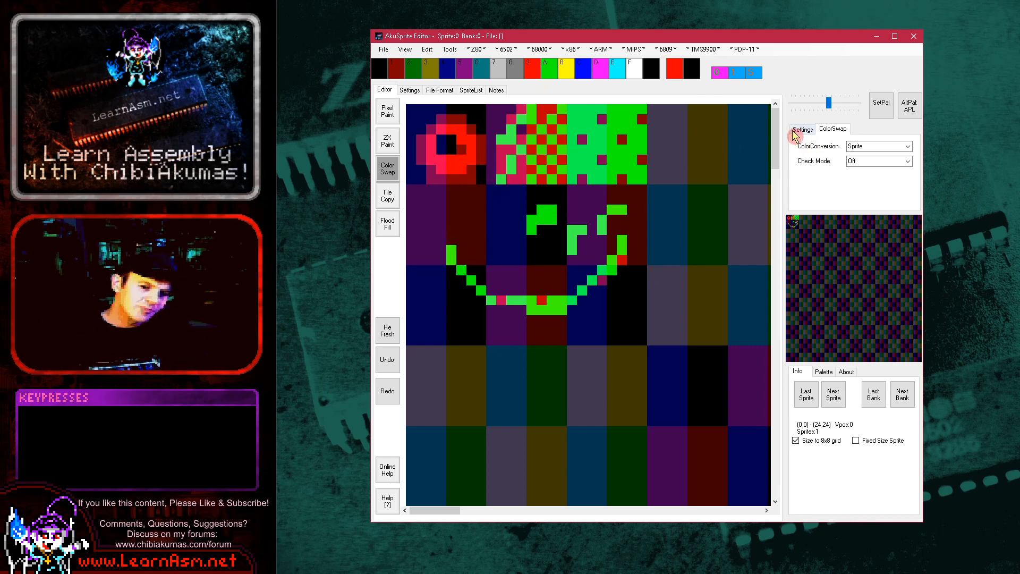
Step: Set ColorConversion to AllSprites, view the next sprite and return to sprite 0
left_click(908, 147)
left_click(884, 176)
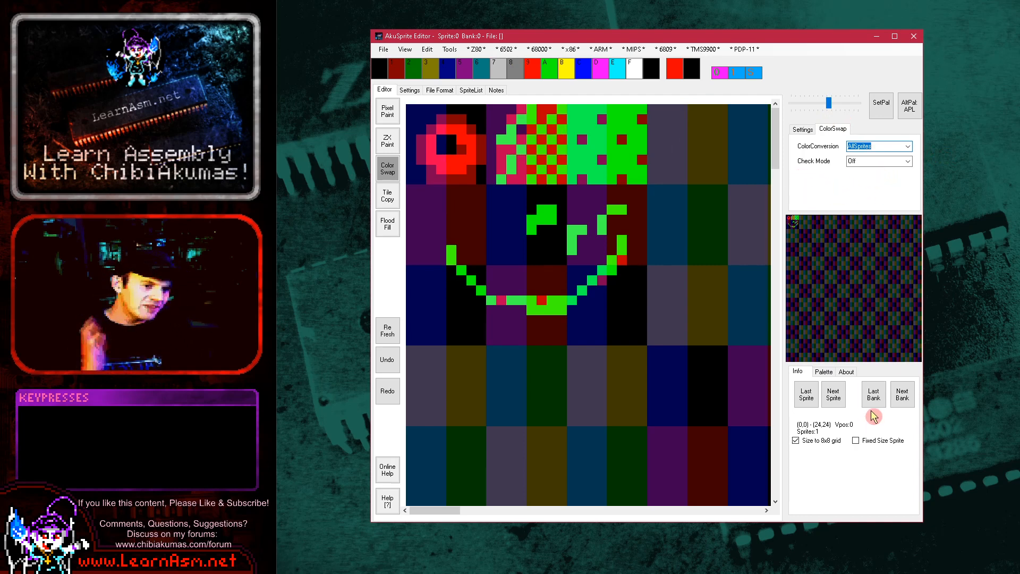
left_click(839, 404)
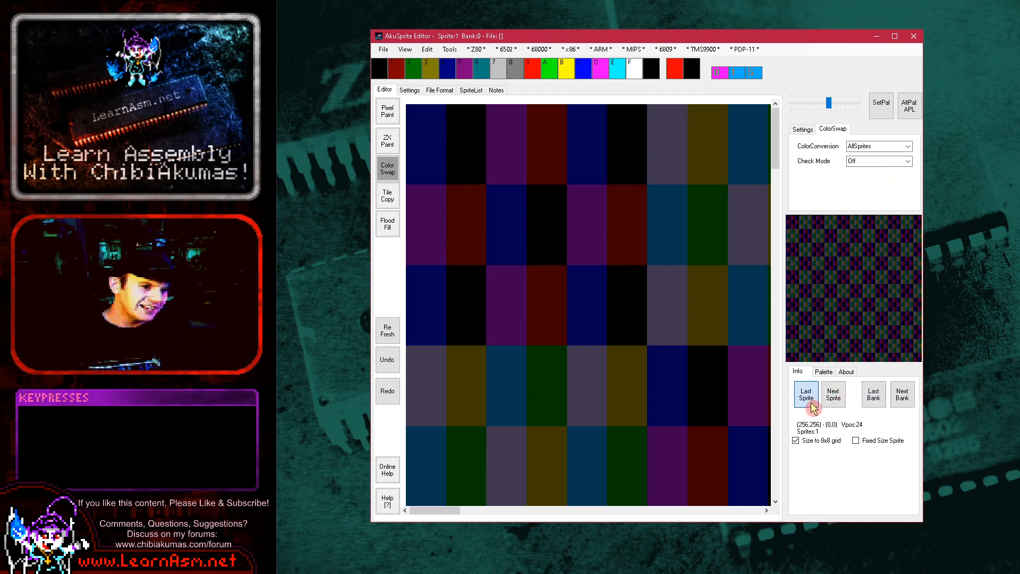
left_click(806, 399)
Step: Go to sprite 1 and draw a red freehand scribble about 22 pixels wide with Pixel Paint
left_click(833, 397)
left_click(388, 111)
mouse_move(430, 140)
left_mouse_down()
mouse_move(492, 194)
mouse_move(607, 257)
mouse_move(596, 214)
left_mouse_up()
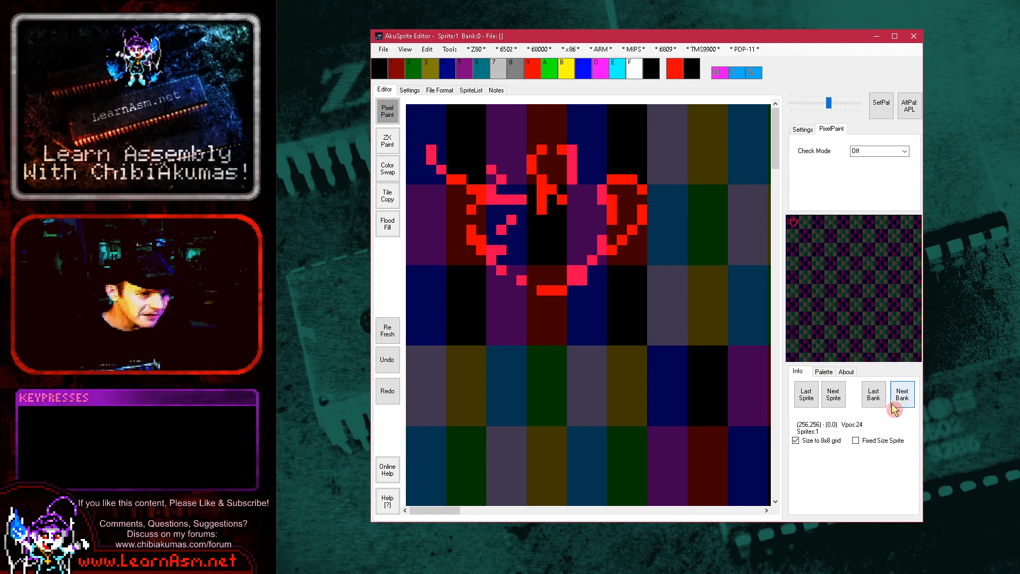
Step: Return to sprite 0, swap the circle's red to teal across all sprites with Color Swap, and check the result on sprite 1
left_click(807, 406)
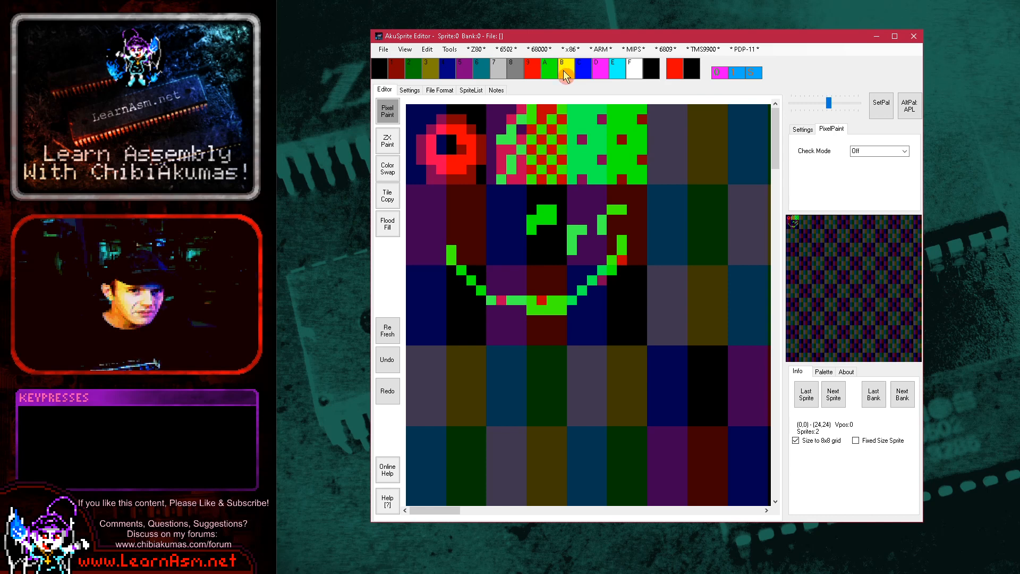
left_click(547, 72)
left_click(485, 72)
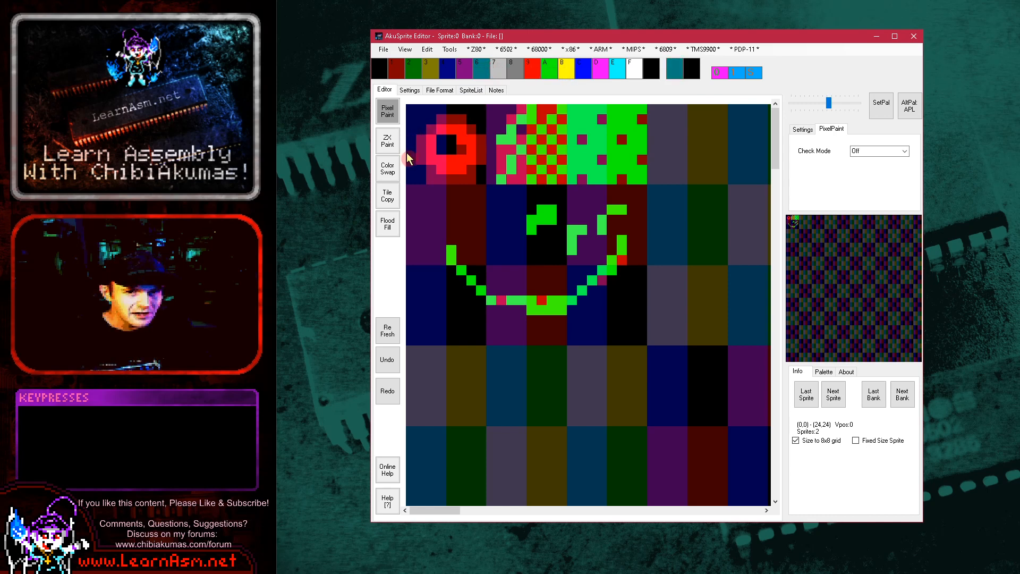
left_click(387, 169)
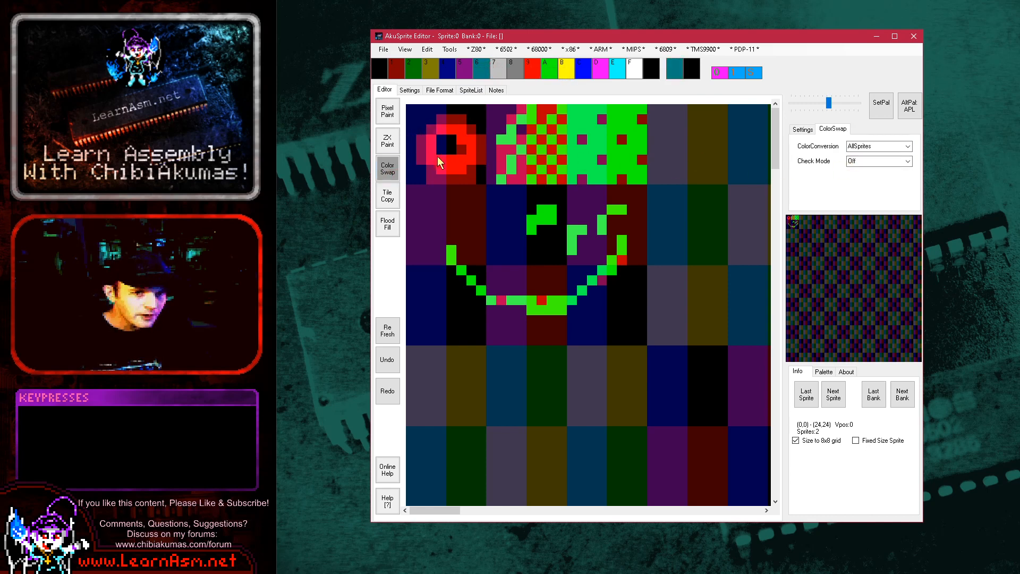
left_click(456, 169)
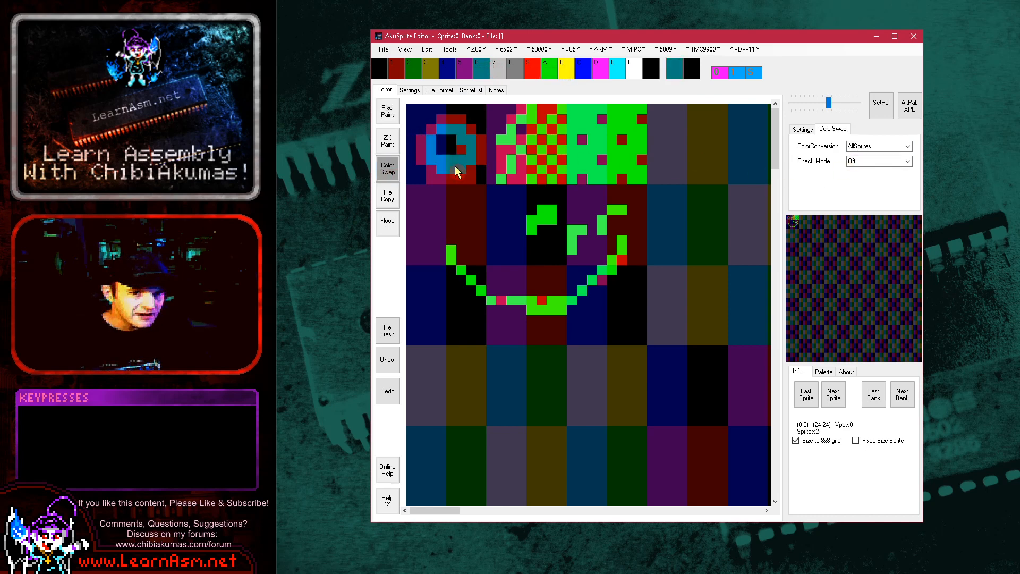
left_click(834, 396)
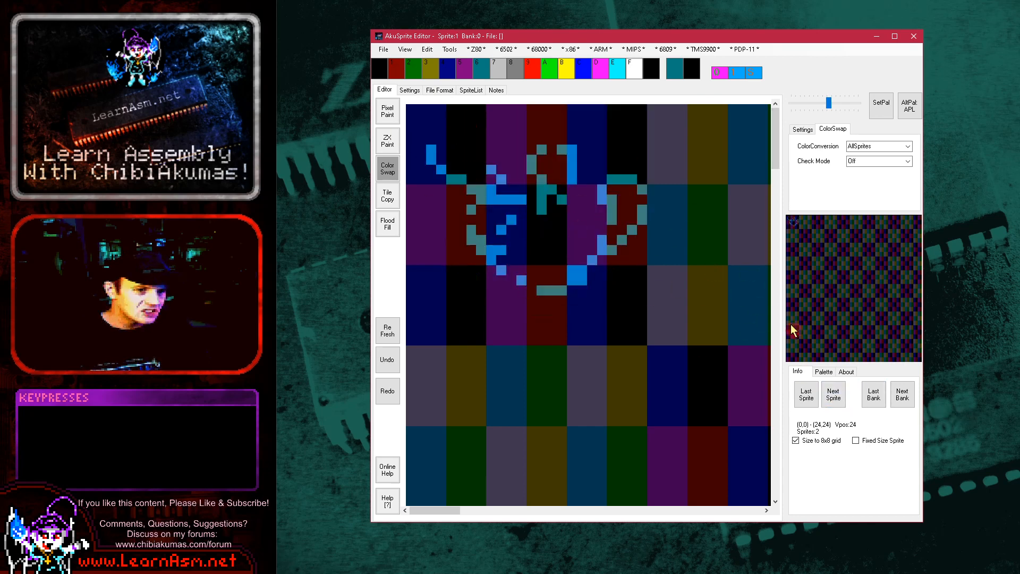
left_click(806, 394)
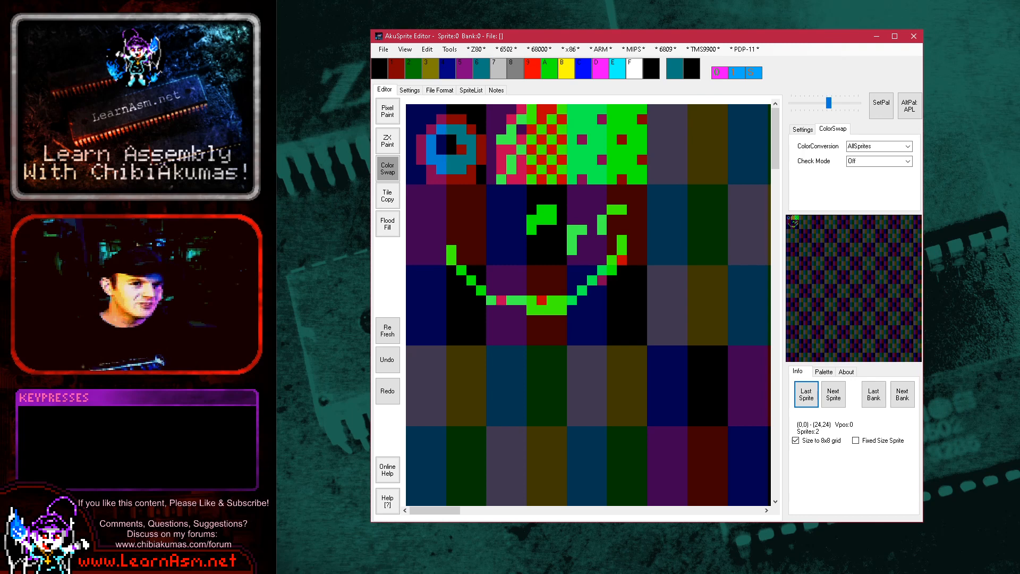
Step: Set ColorConversion to 8x1 and swap green to light grey in four alternate rows of the sparsely dotted green square
left_click(906, 148)
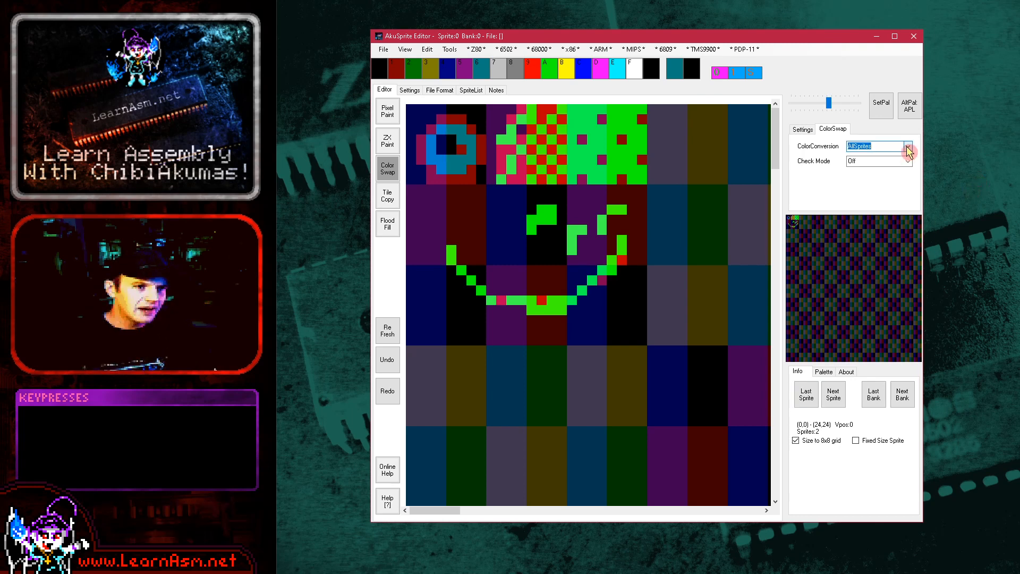
left_click(889, 177)
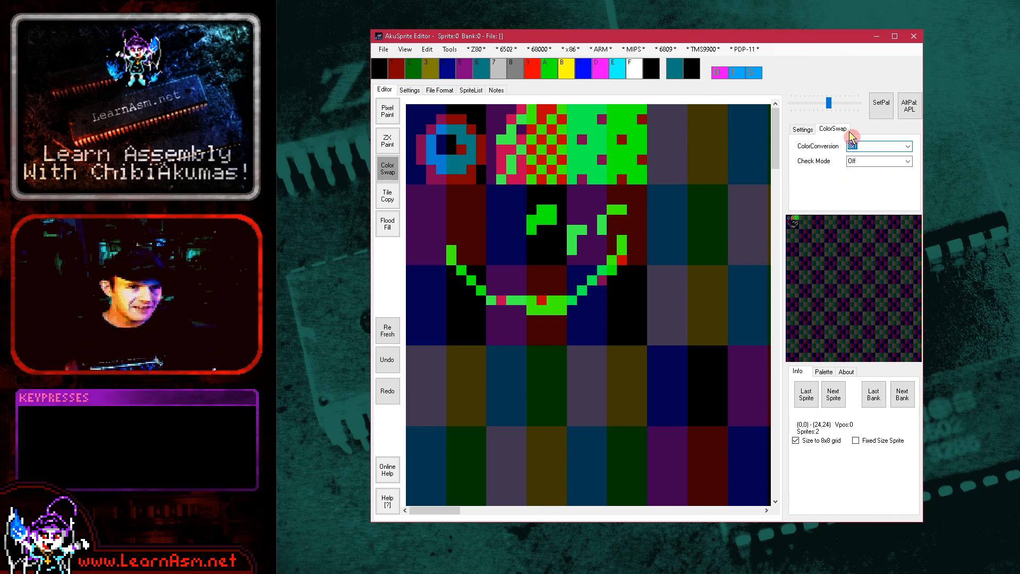
left_click(502, 72)
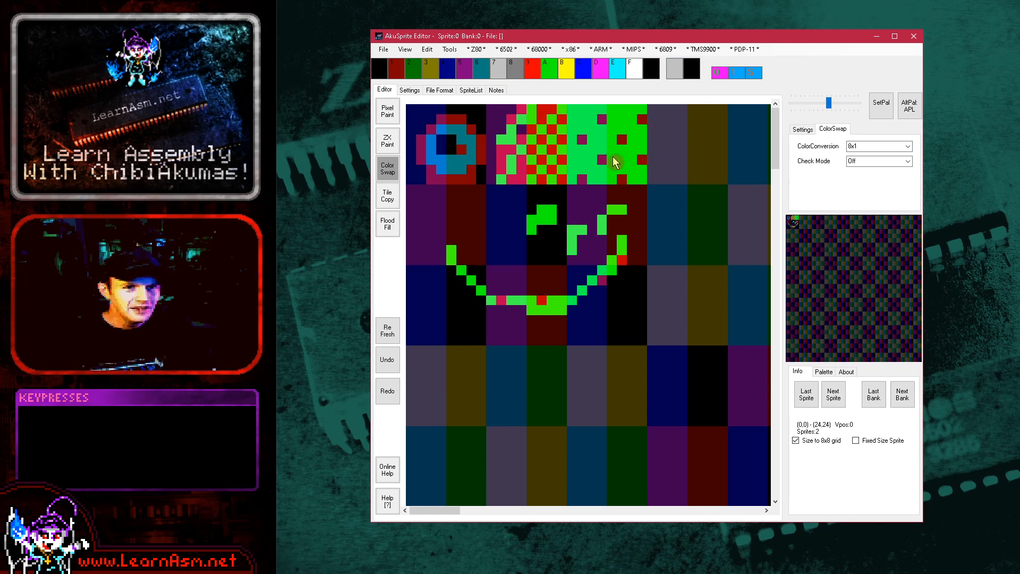
left_click(615, 131)
left_click(606, 149)
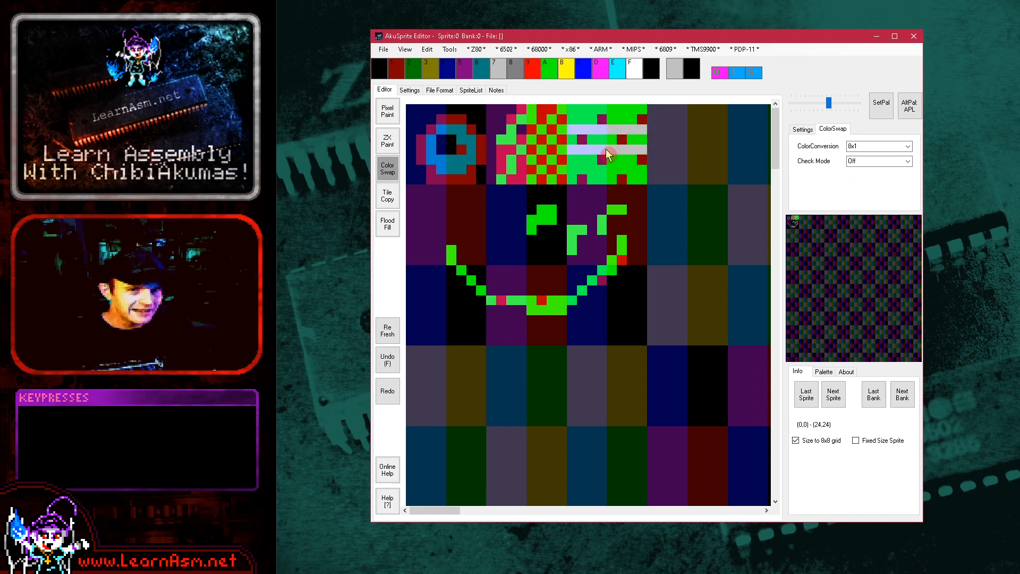
left_click(624, 168)
left_click(621, 113)
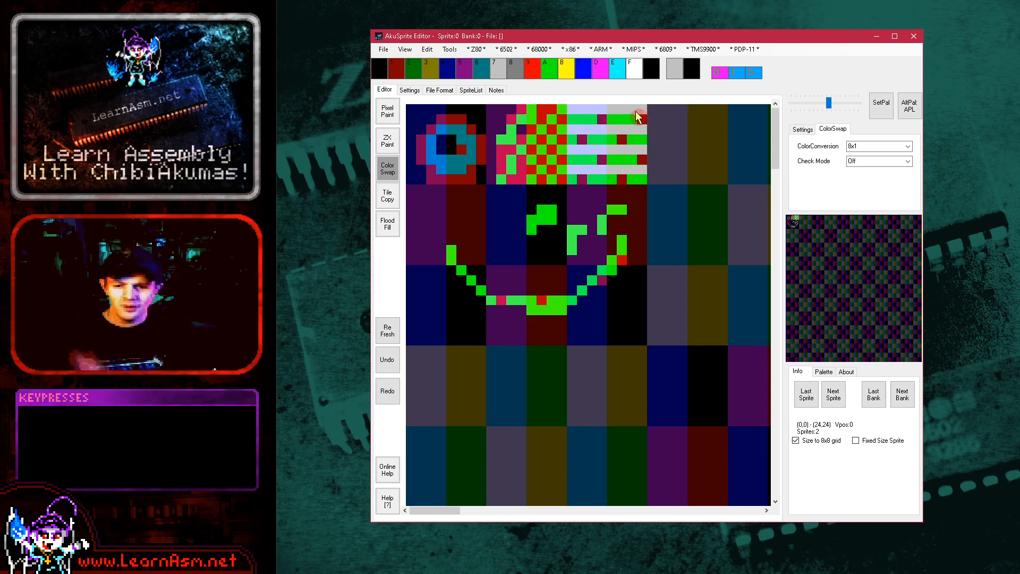
Step: Set ColorConversion to Block and Check Mode to 1/3, and swap the background to light grey in the block directly below the circle
left_click(912, 147)
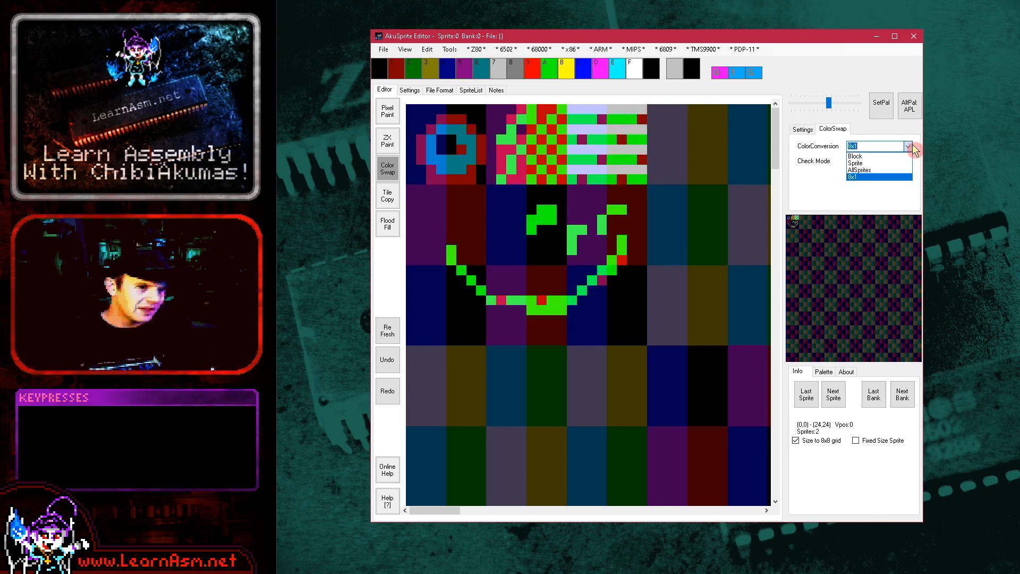
left_click(883, 156)
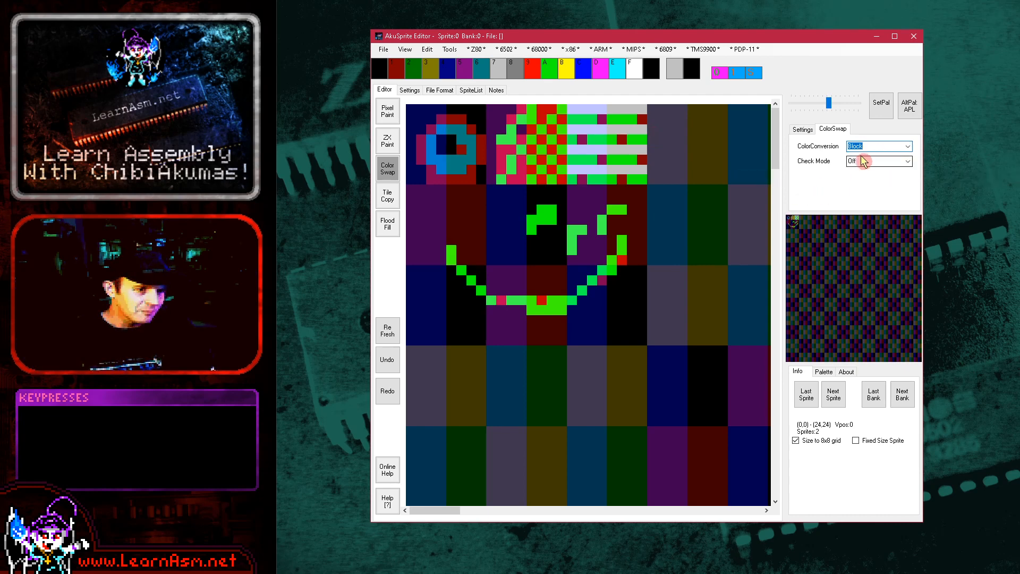
left_click(908, 162)
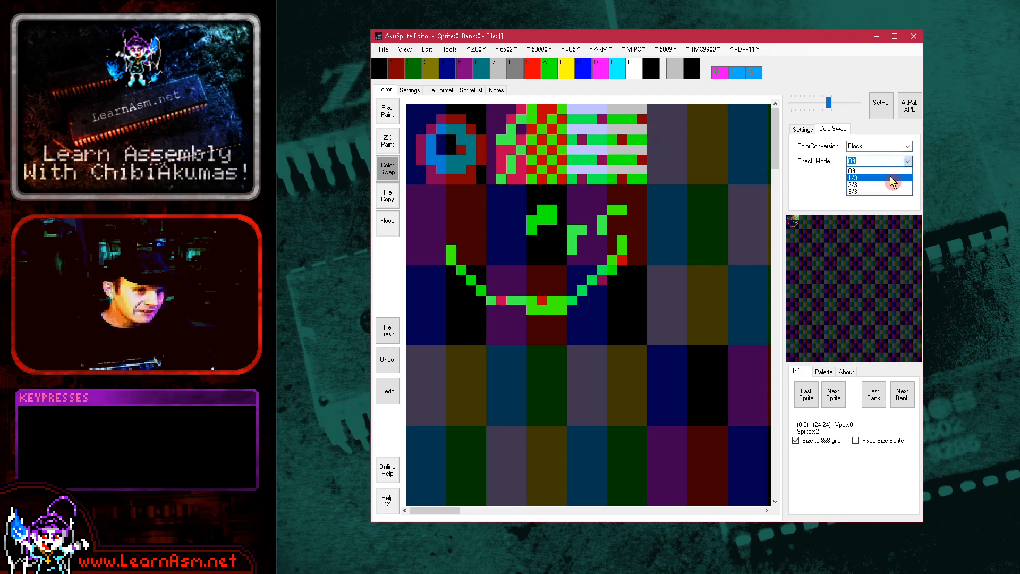
left_click(891, 178)
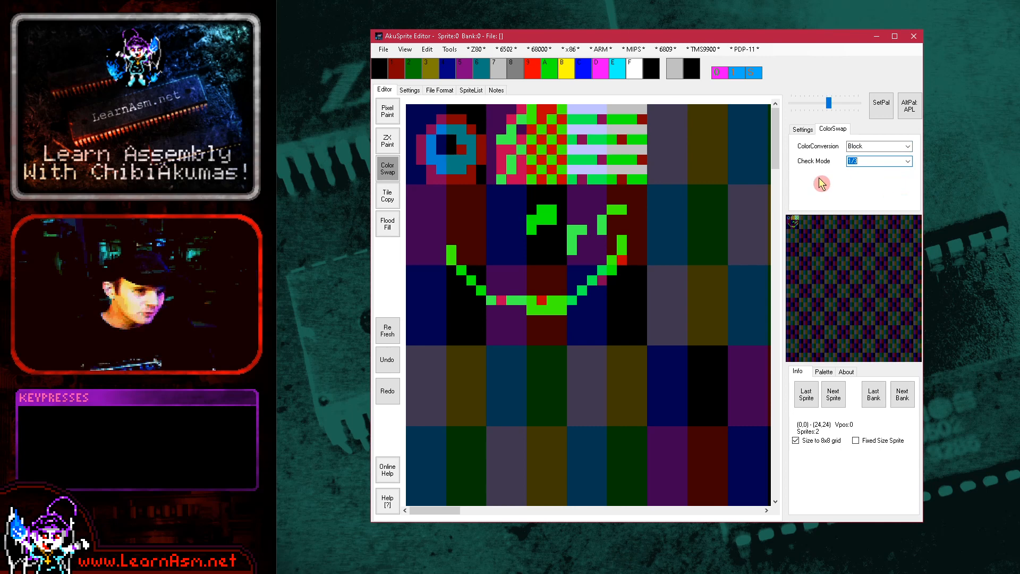
left_click(446, 207)
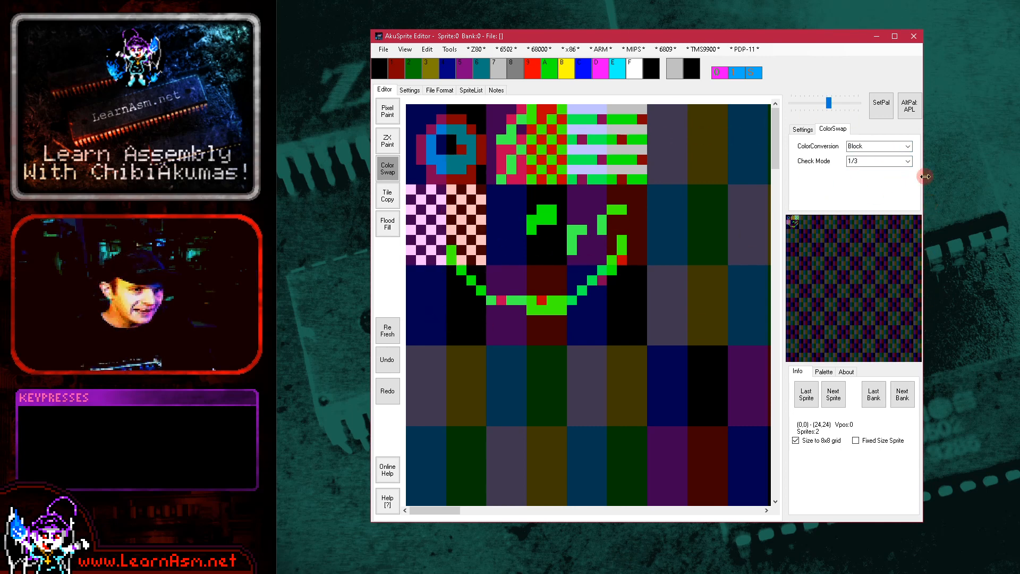
Step: Set Check Mode to 2/3 and swap the background to light grey in the block below the checkered one
left_click(908, 161)
left_click(882, 187)
left_click(455, 320)
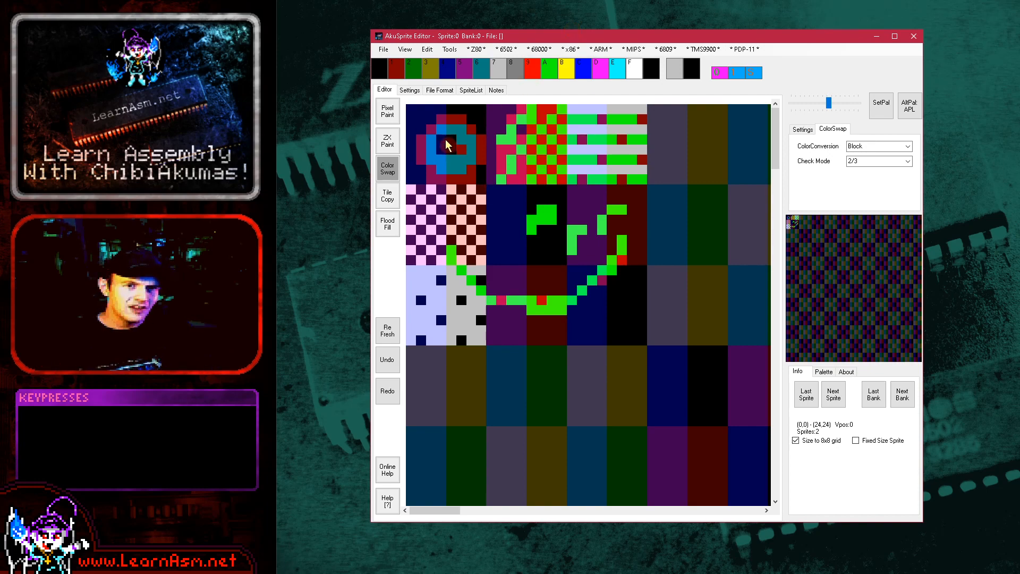
Step: Preview the sprite in 4 Color Dithered, Spectrum/TI-83 Dither and 4 Color Colorpairs display modes, and switch back to 16 Color
left_click(409, 89)
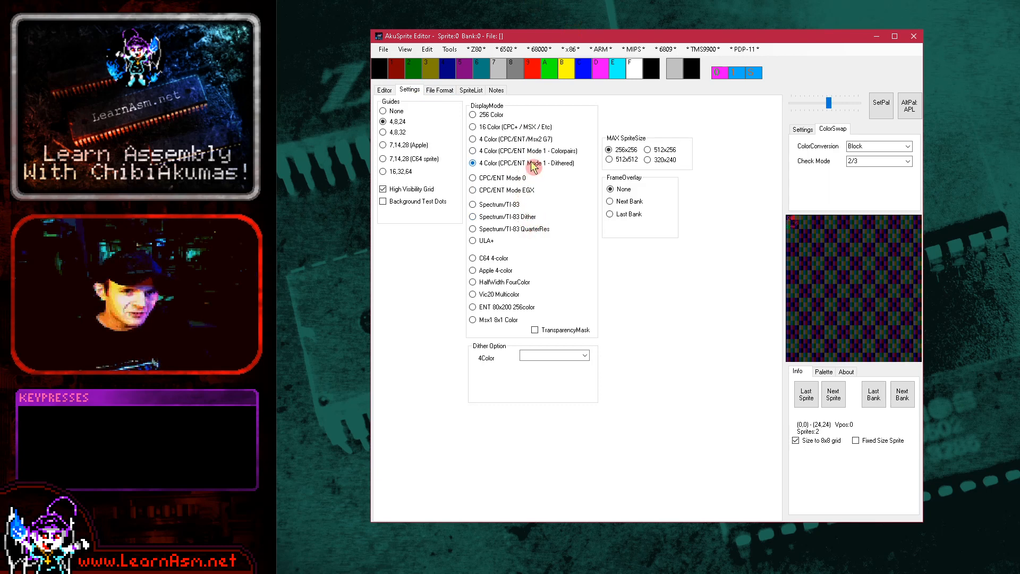
left_click(384, 90)
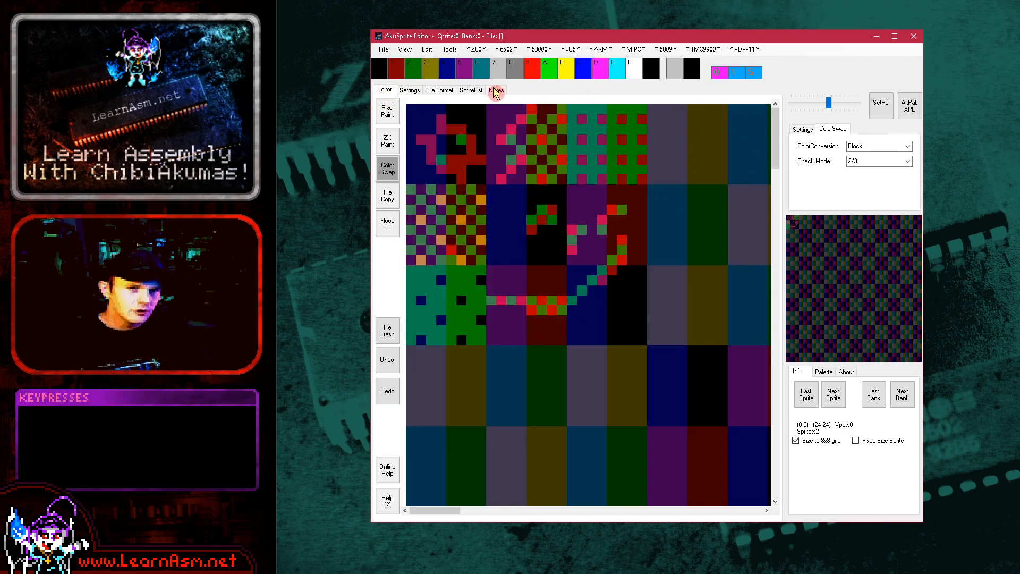
left_click(410, 89)
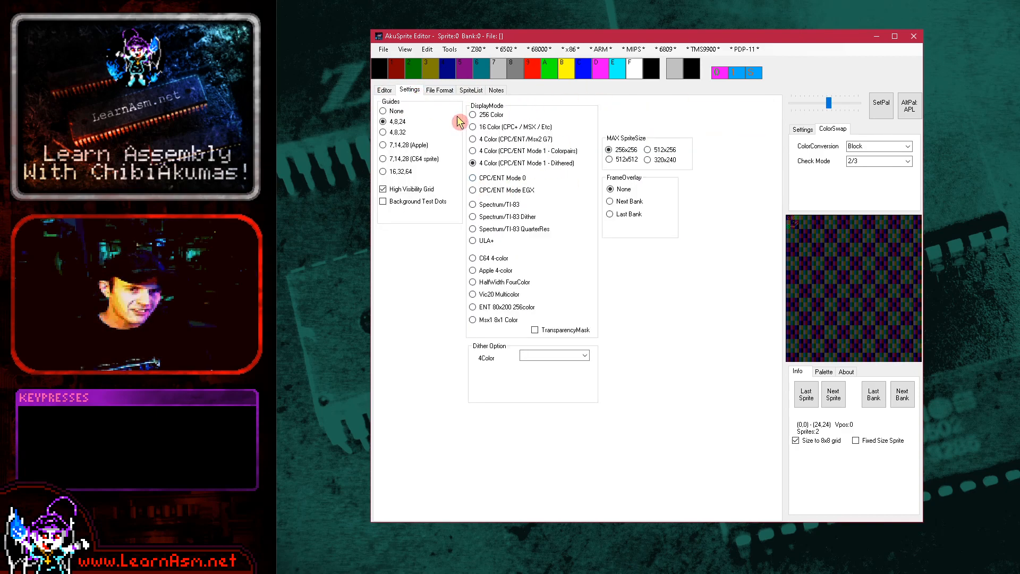
left_click(513, 216)
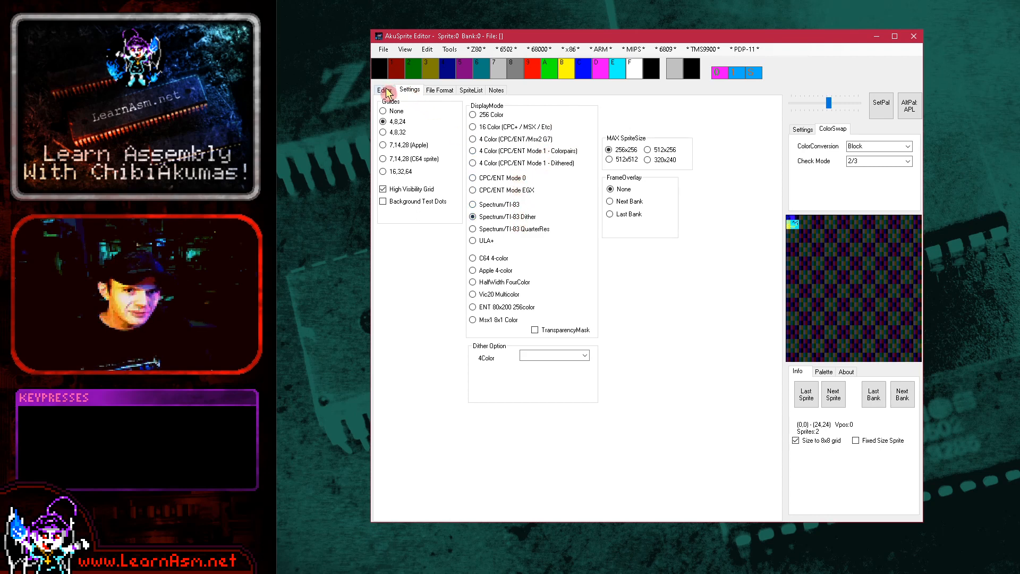
left_click(387, 91)
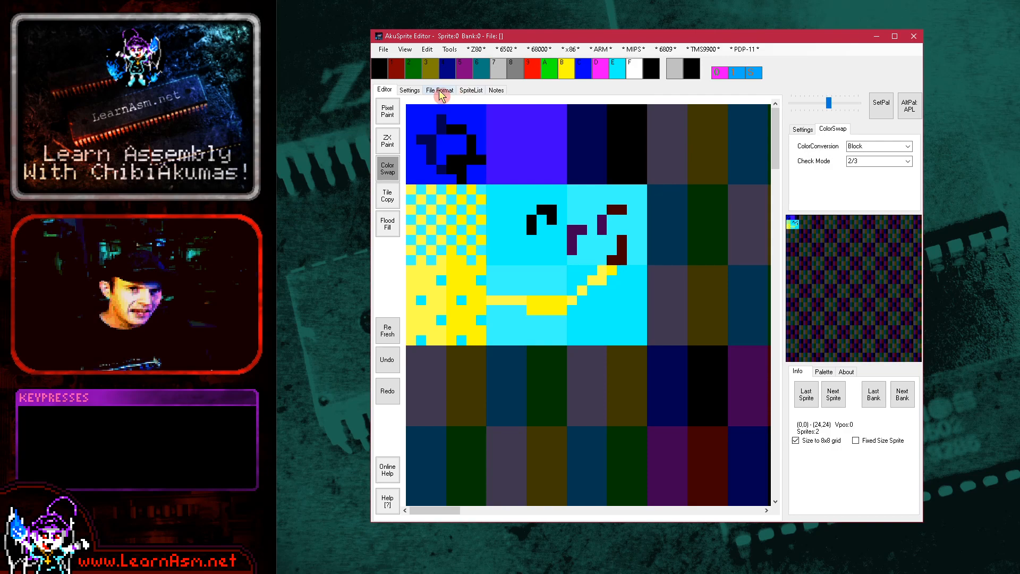
left_click(409, 91)
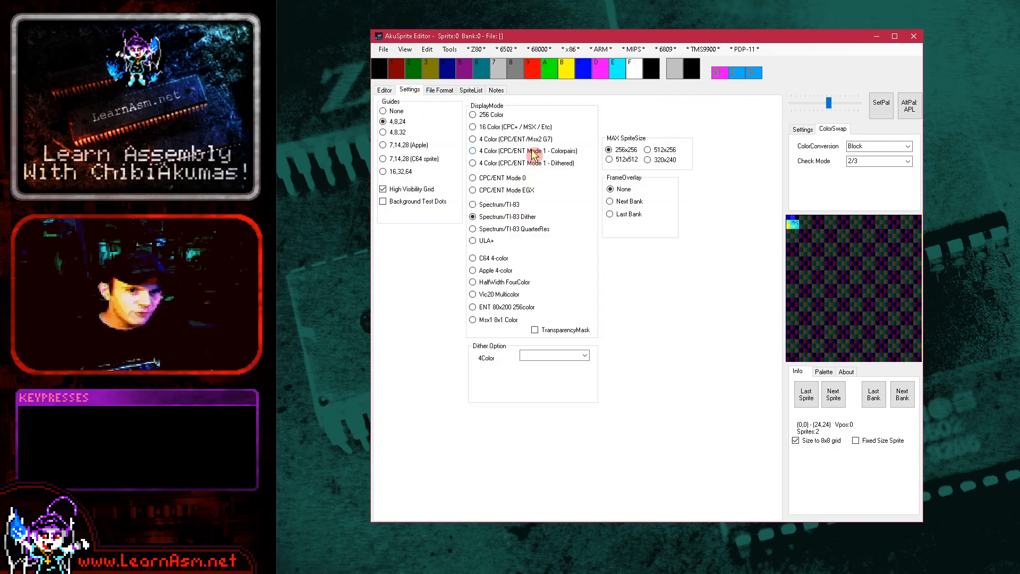
left_click(389, 92)
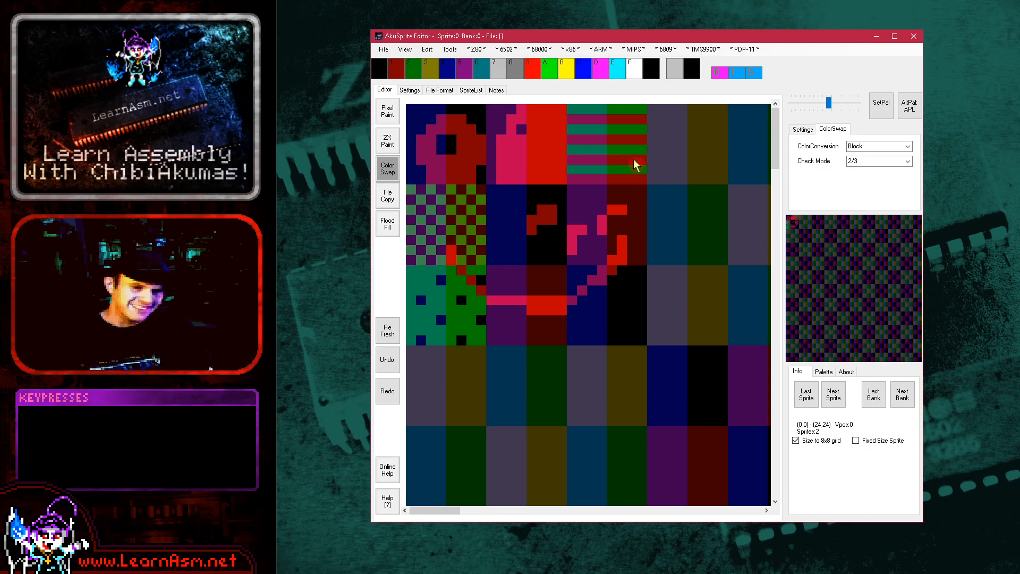
left_click(409, 91)
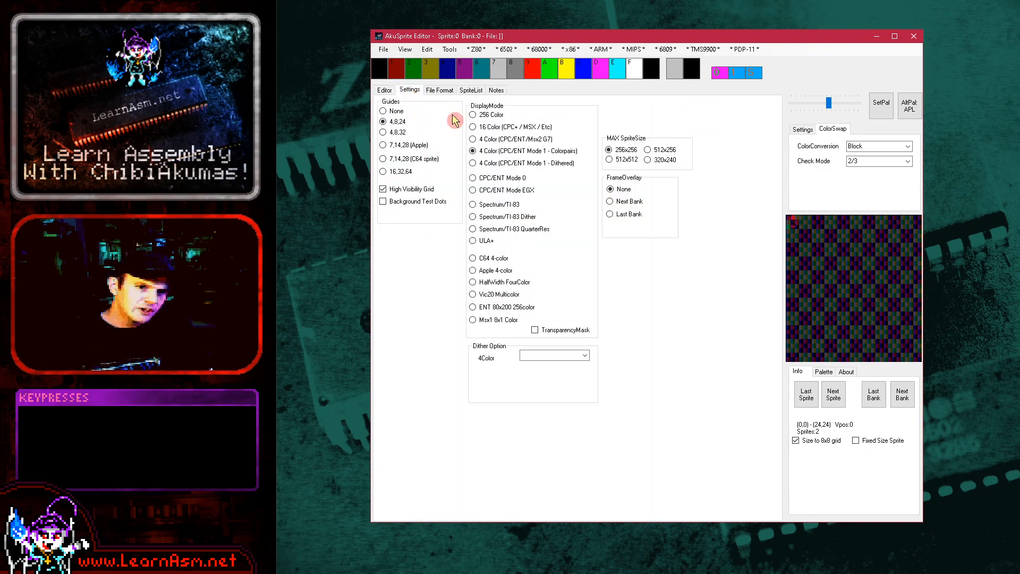
left_click(481, 128)
left_click(385, 90)
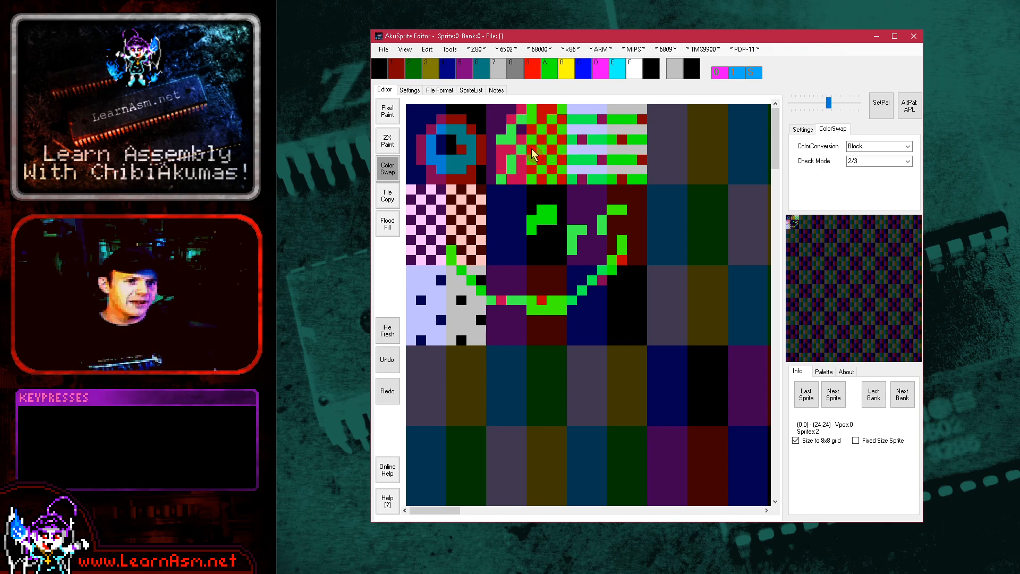
Step: Set the Check Mode of Color Swap to Off
left_click(376, 165)
left_click(907, 161)
left_click(896, 171)
Step: Draw a closed light grey oval about 14 pixels wide and 19 high with Pixel Paint in the empty area beside the existing drawing
left_click(388, 224)
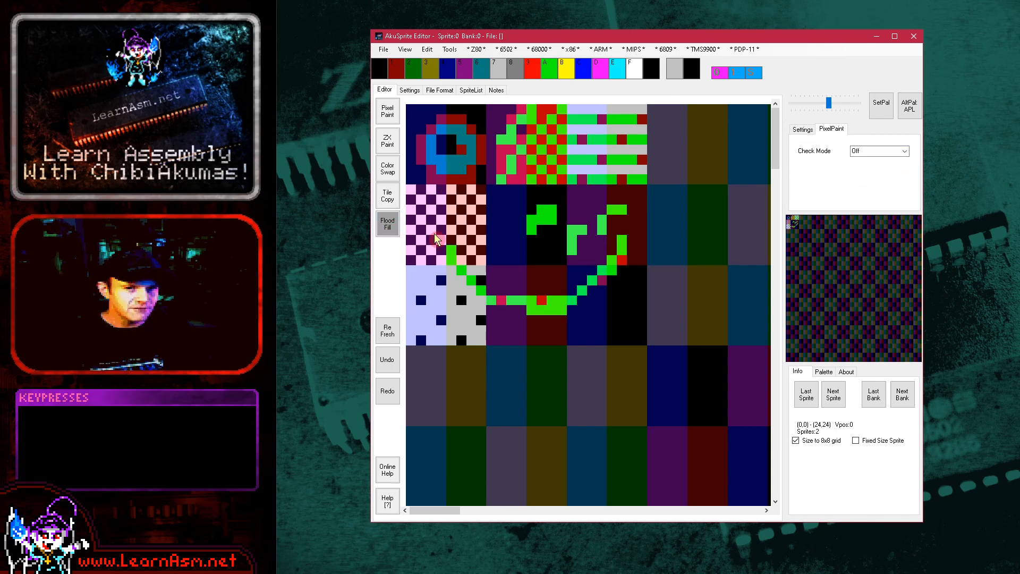
left_click(388, 111)
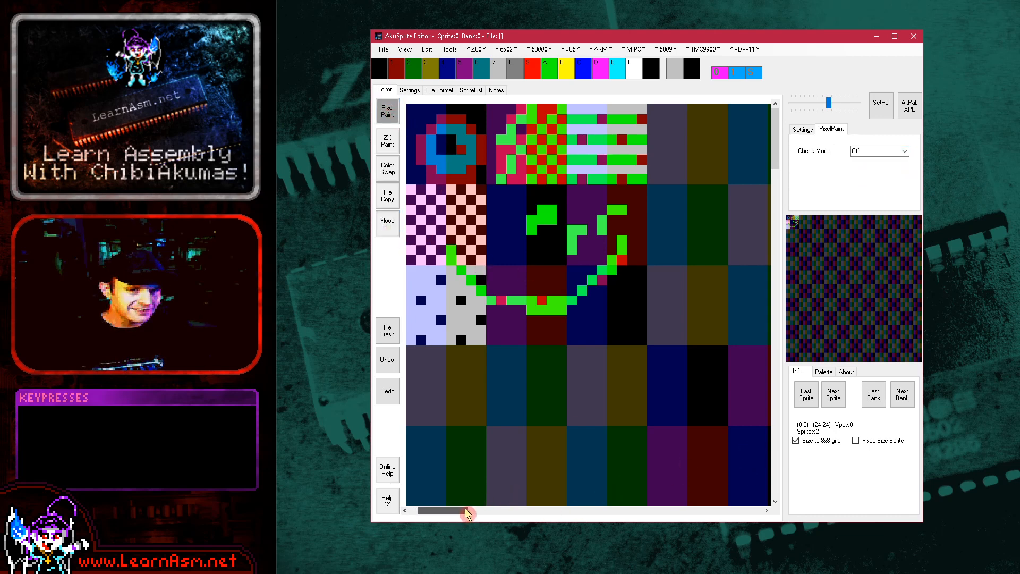
left_click_drag(467, 513, 533, 504)
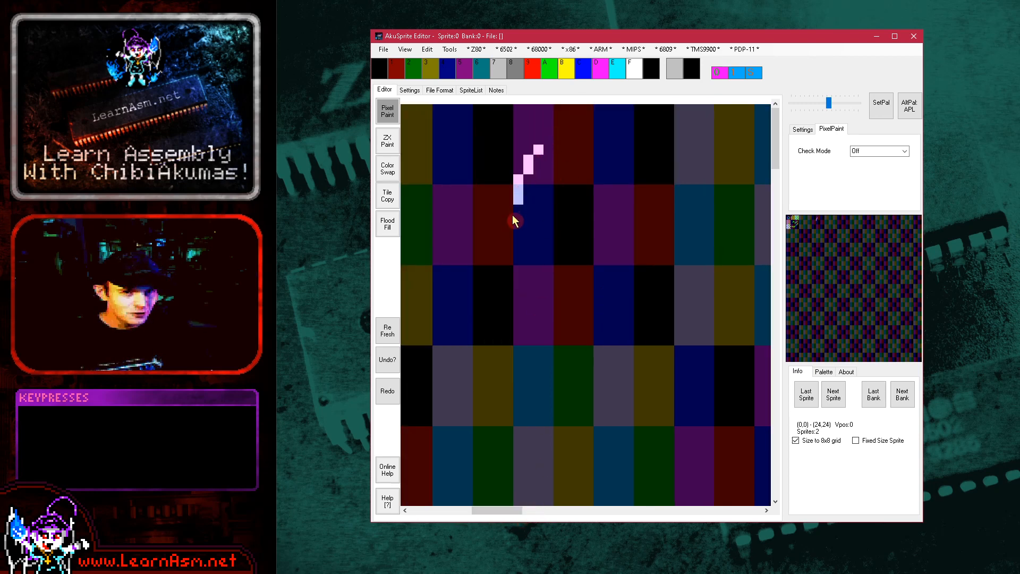
mouse_move(536, 293)
left_mouse_down()
mouse_move(522, 261)
mouse_move(528, 277)
mouse_move(533, 265)
mouse_move(584, 304)
left_mouse_up()
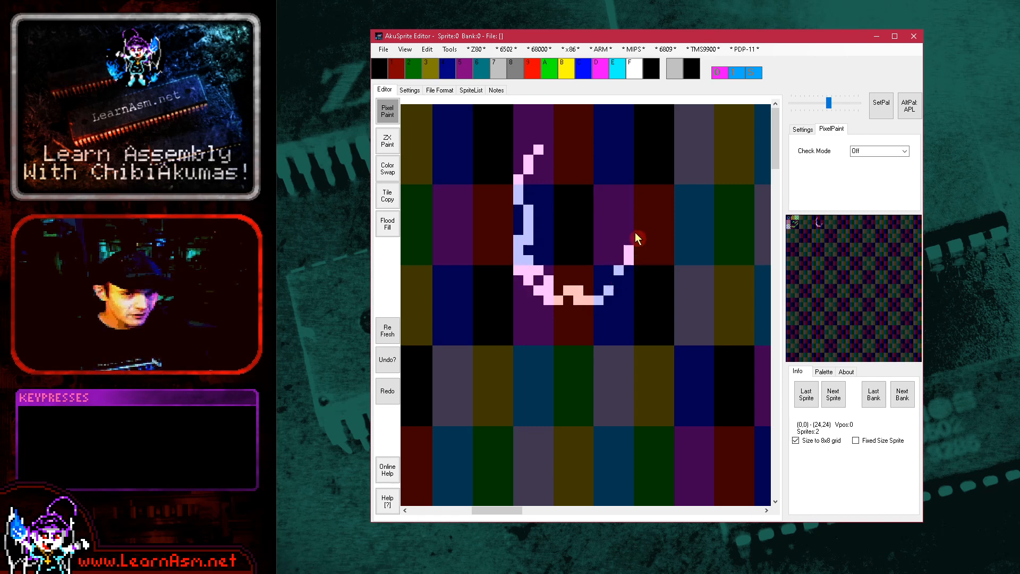
mouse_move(624, 146)
left_mouse_down()
mouse_move(532, 151)
mouse_move(588, 135)
mouse_move(566, 137)
mouse_move(607, 140)
left_mouse_up()
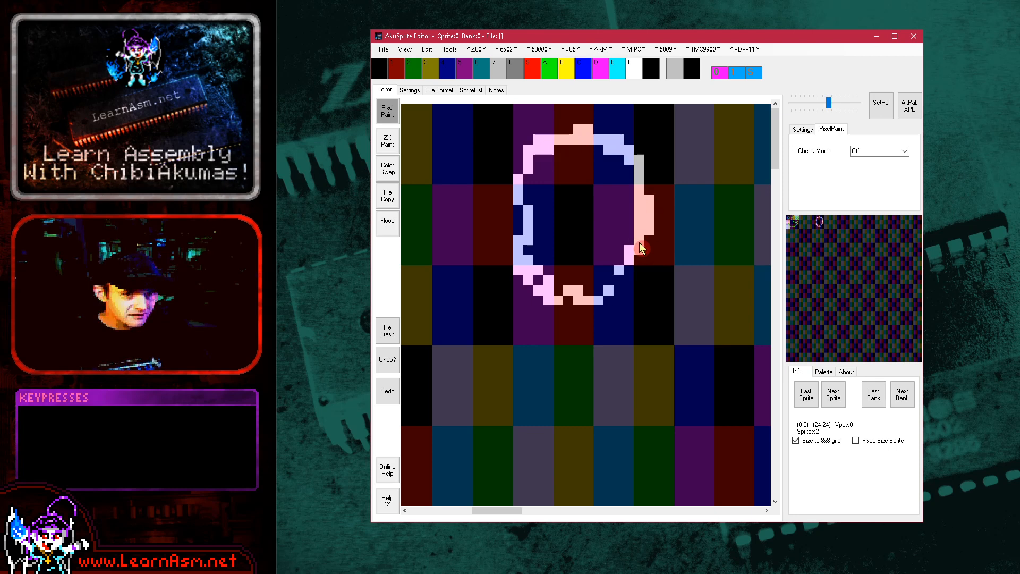
left_click_drag(618, 285, 586, 291)
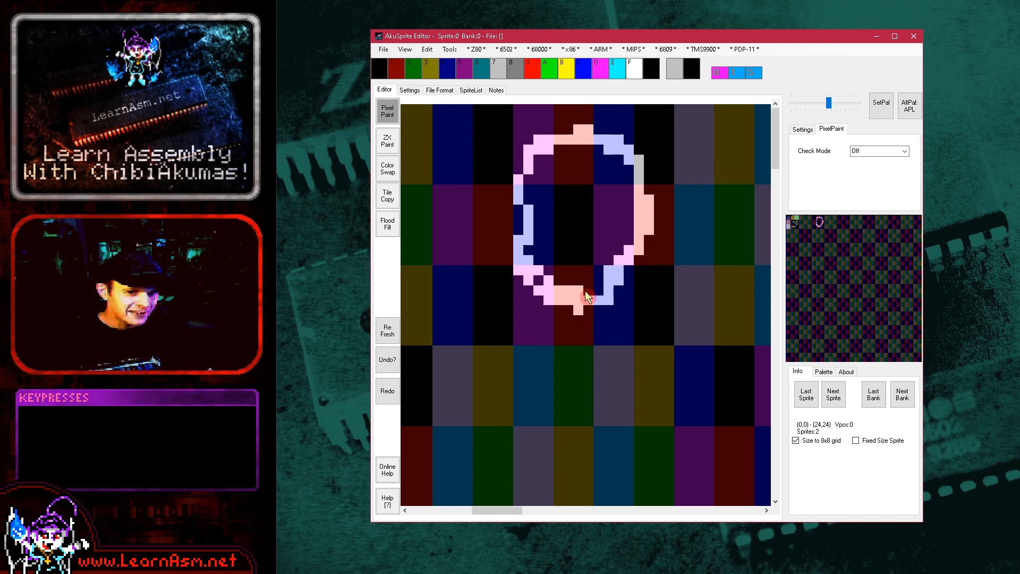
Step: Fill the inside of the light grey oval with red using Flood Fill
left_click(388, 224)
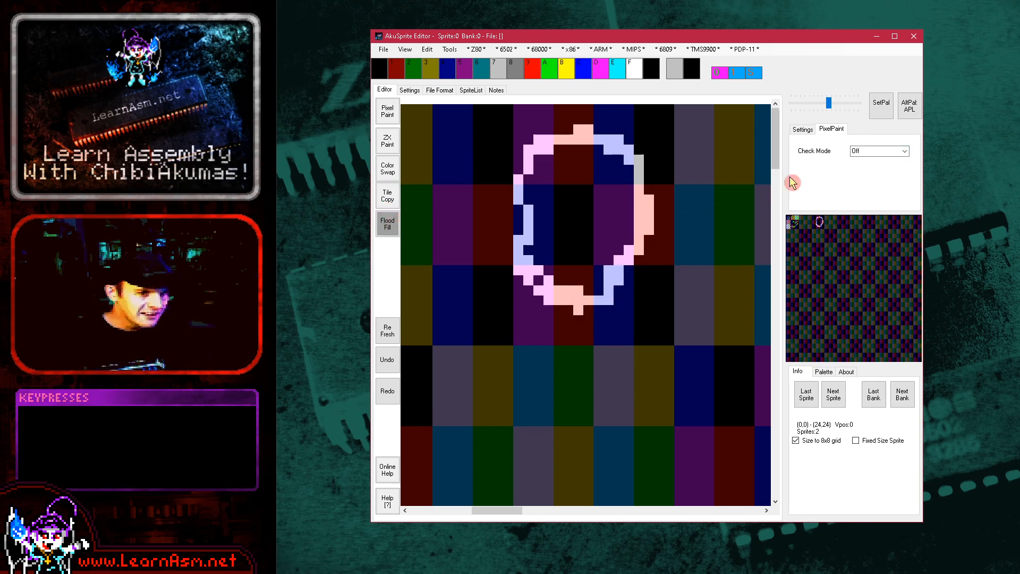
left_click(536, 71)
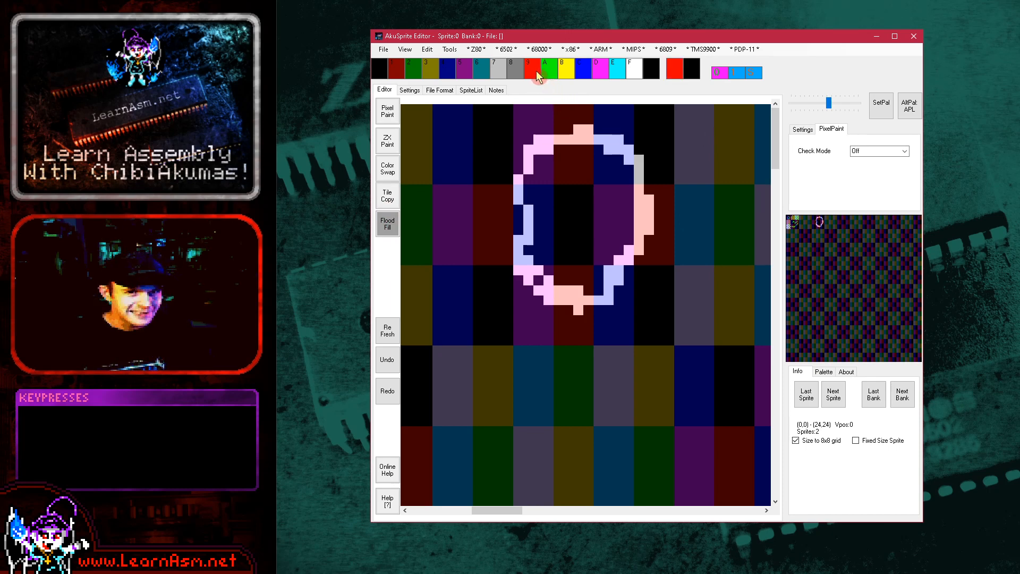
left_click(582, 196)
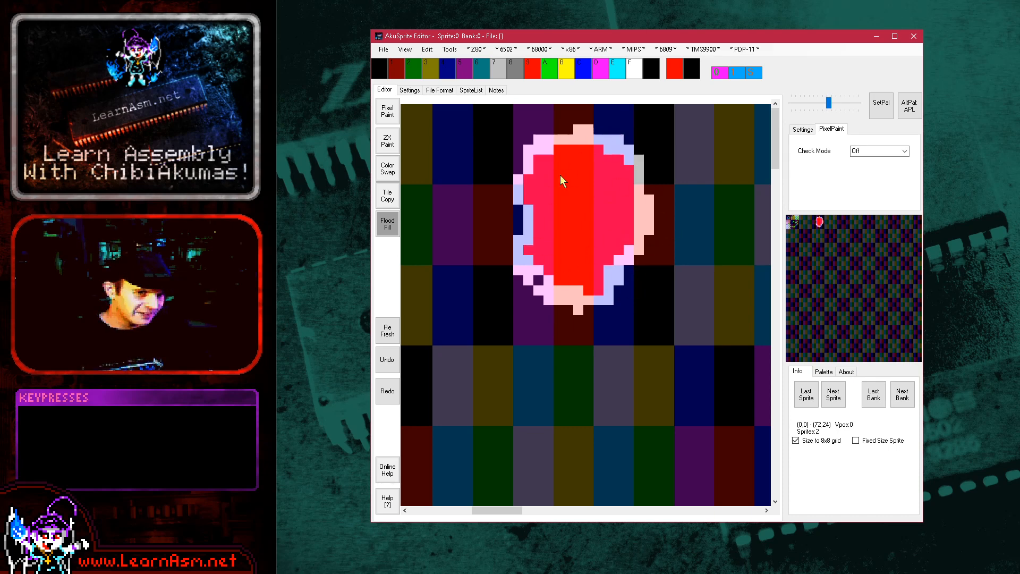
Step: Flood-fill the empty background around the oval with magenta, and set the fill's Check Mode to 2/3
left_click(602, 74)
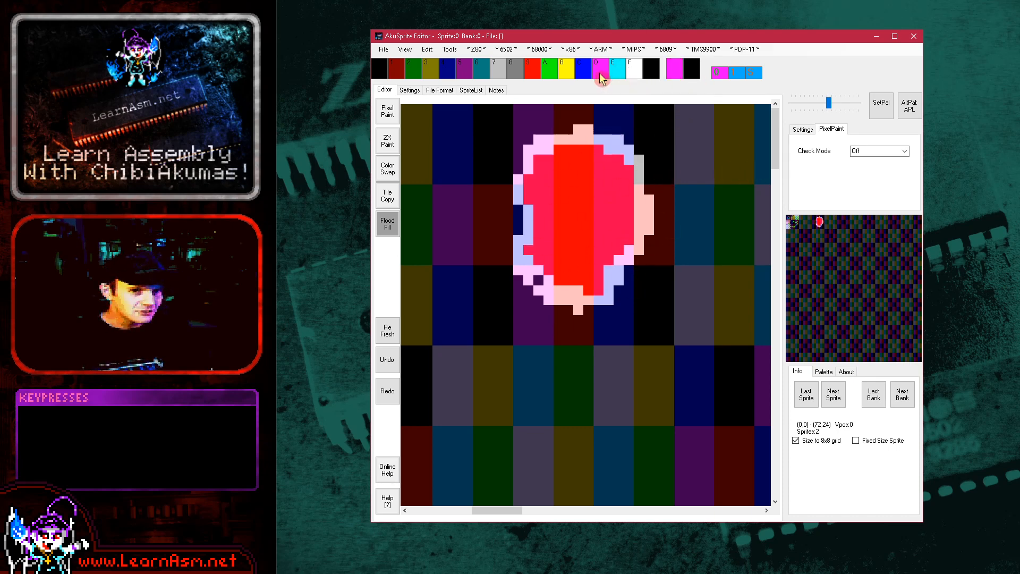
left_click(712, 155)
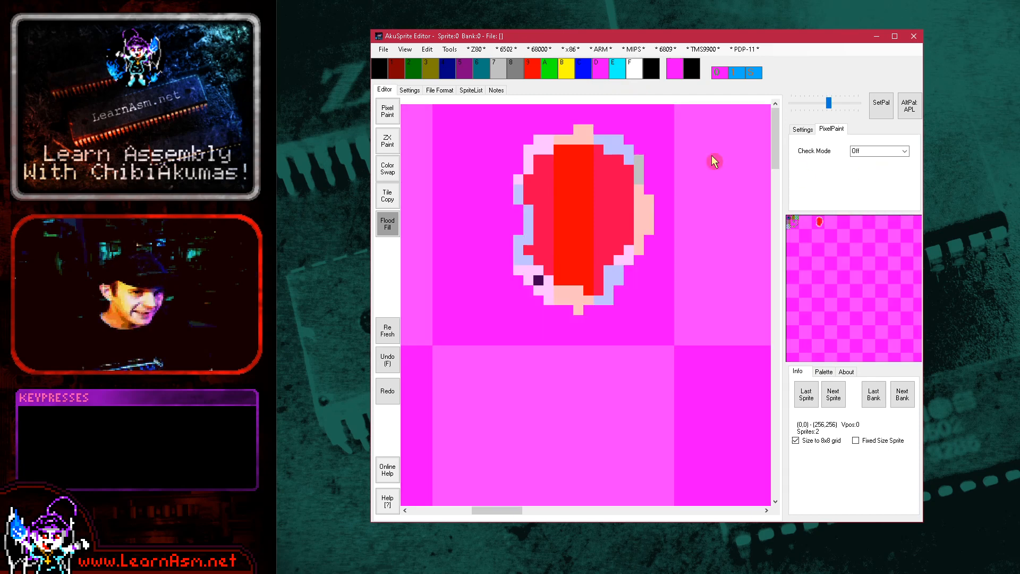
left_click(905, 151)
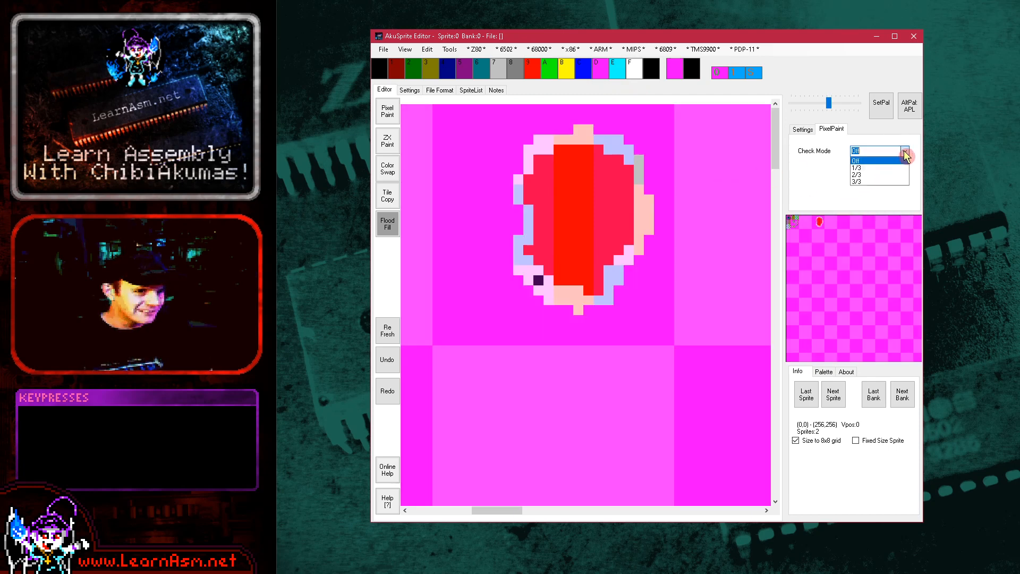
left_click(879, 175)
Step: Try a 2/3 check-pattern flood fill of the background in green and red, and undo it
left_click(552, 70)
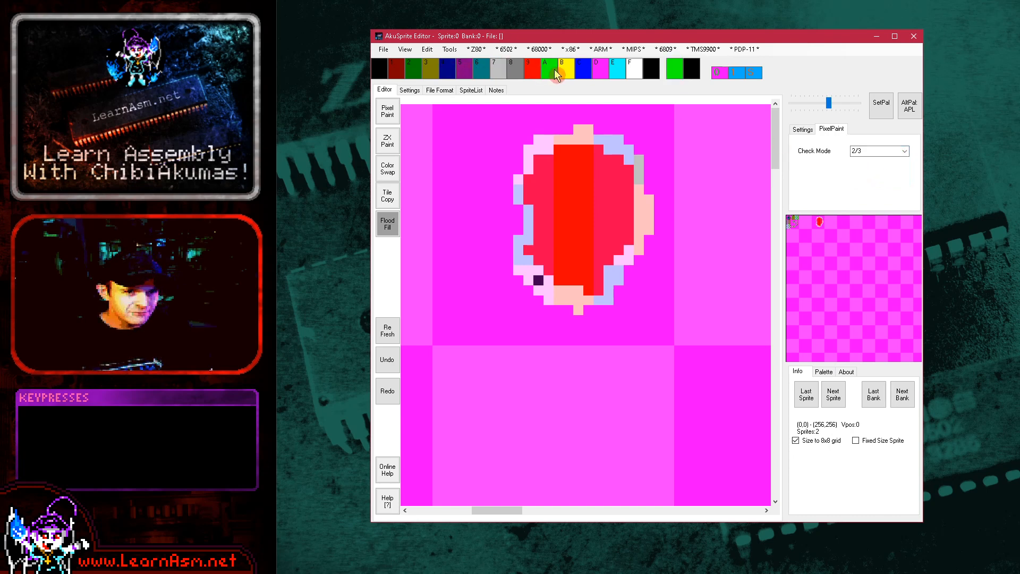
right_click(533, 69)
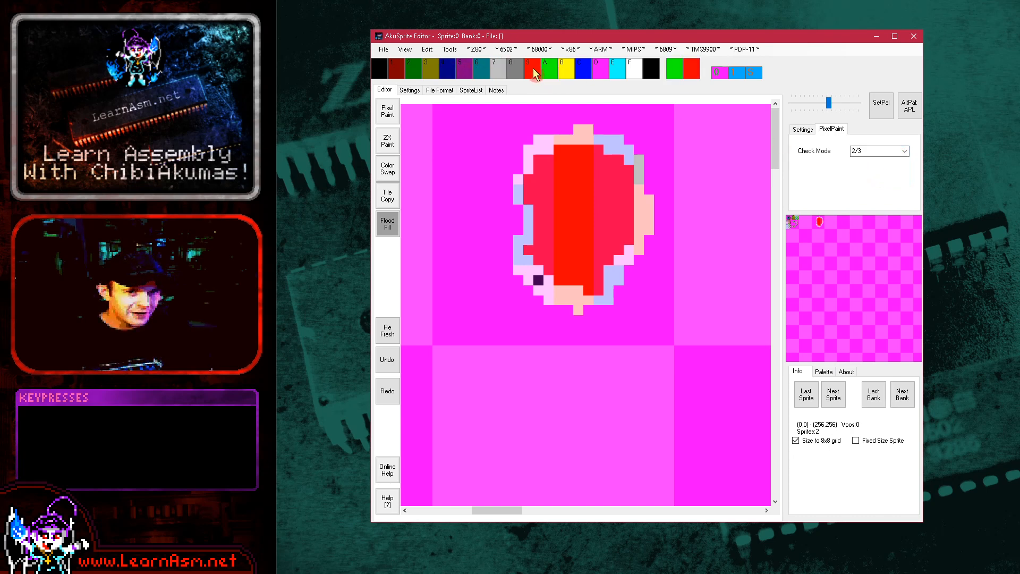
left_click(686, 180)
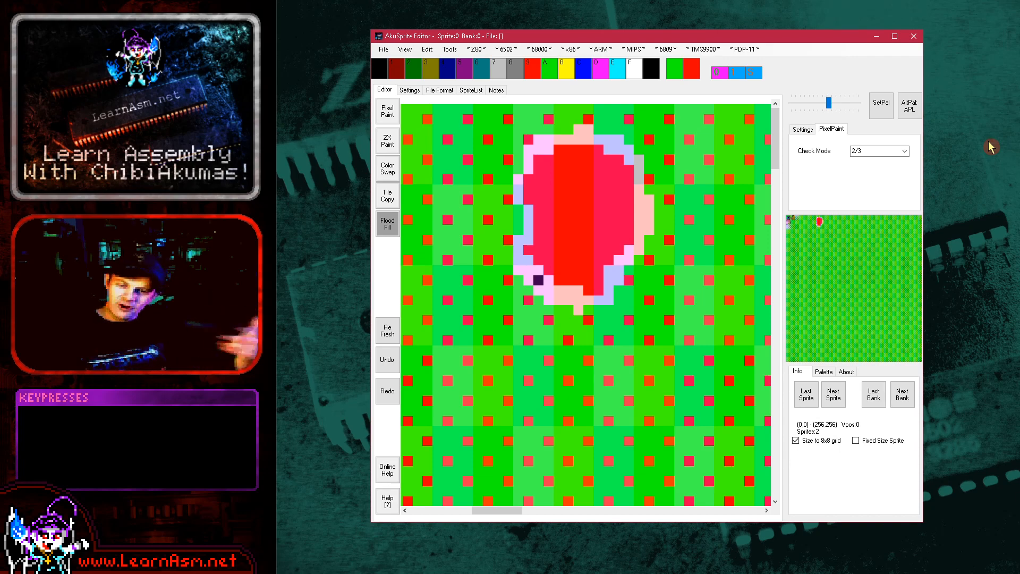
key("ctrl+z")
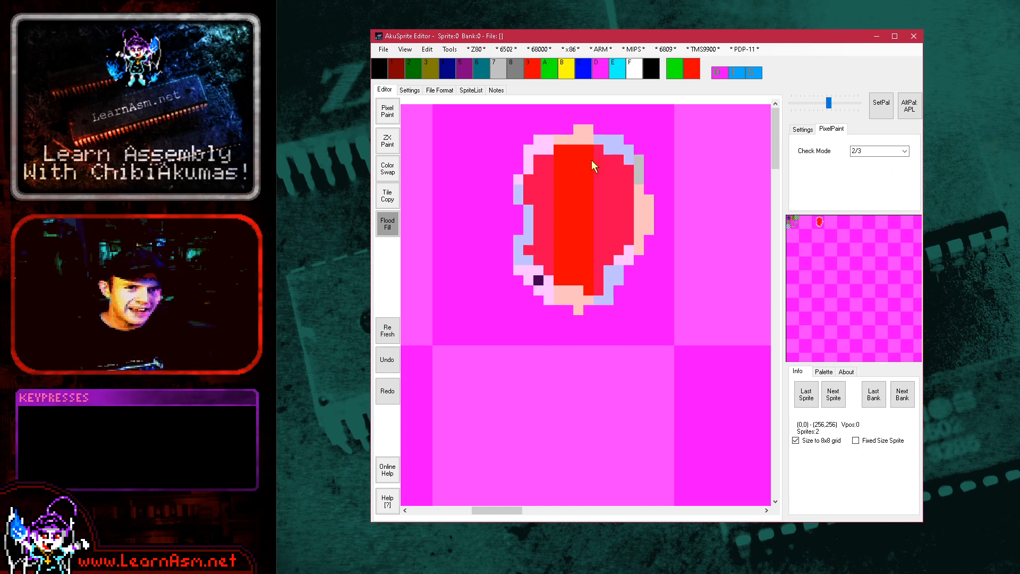
Step: Flood-fill the magenta background with a 2/3 check pattern of magenta and blue
left_click(600, 73)
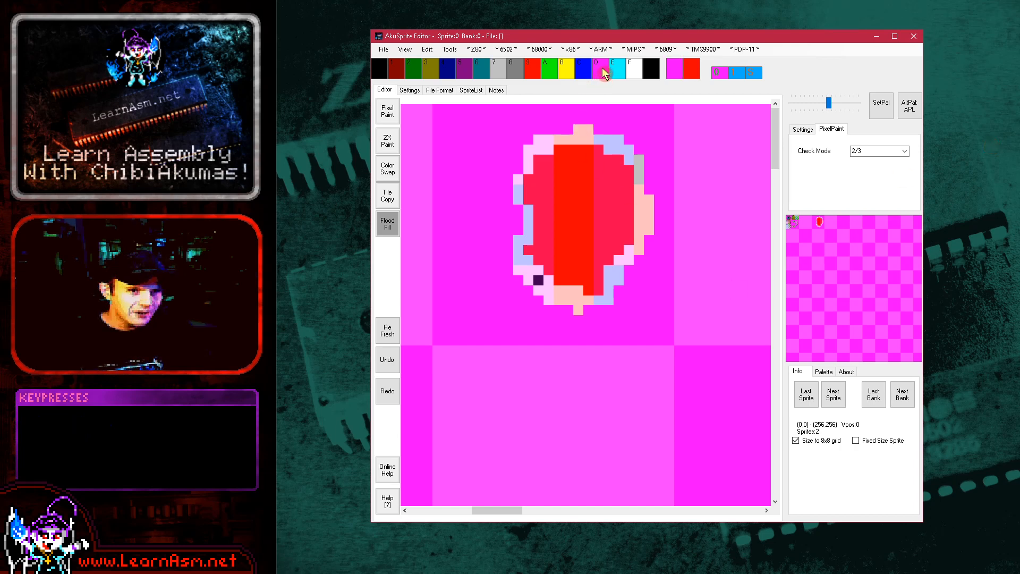
right_click(588, 70)
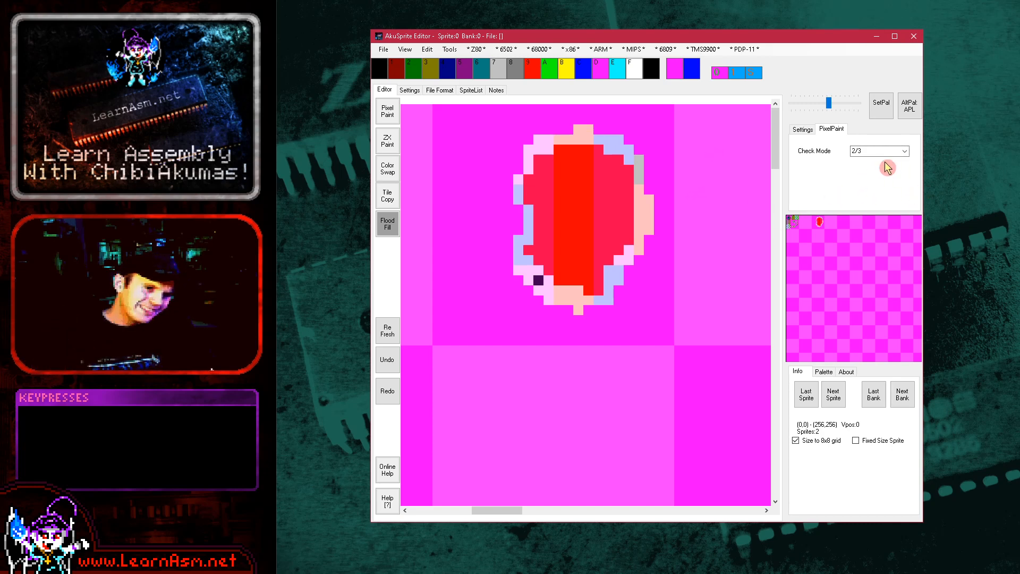
left_click(724, 171)
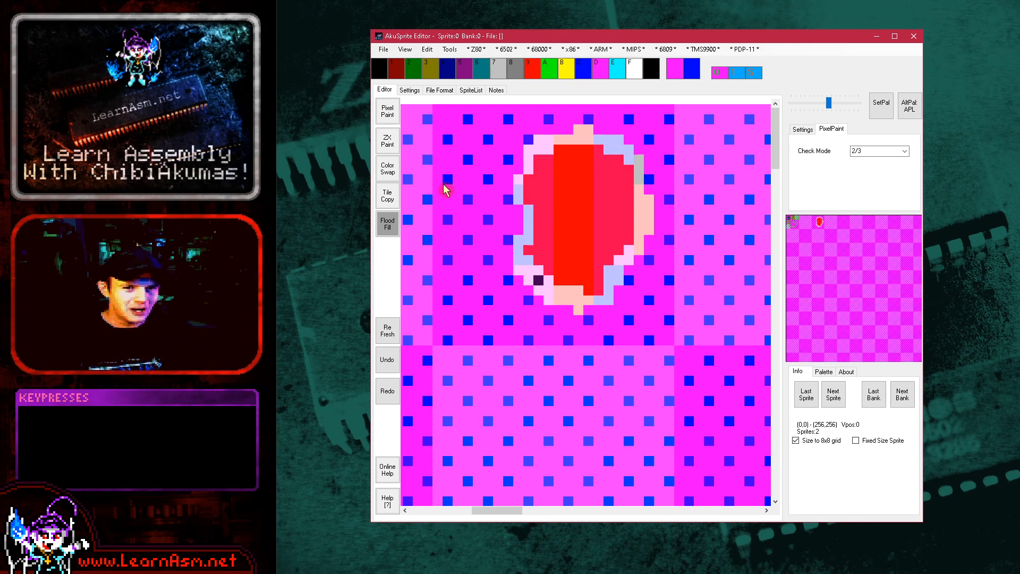
Step: Open sprite 1, show the drawing at its start, and compare it with sprite 0
left_click(833, 395)
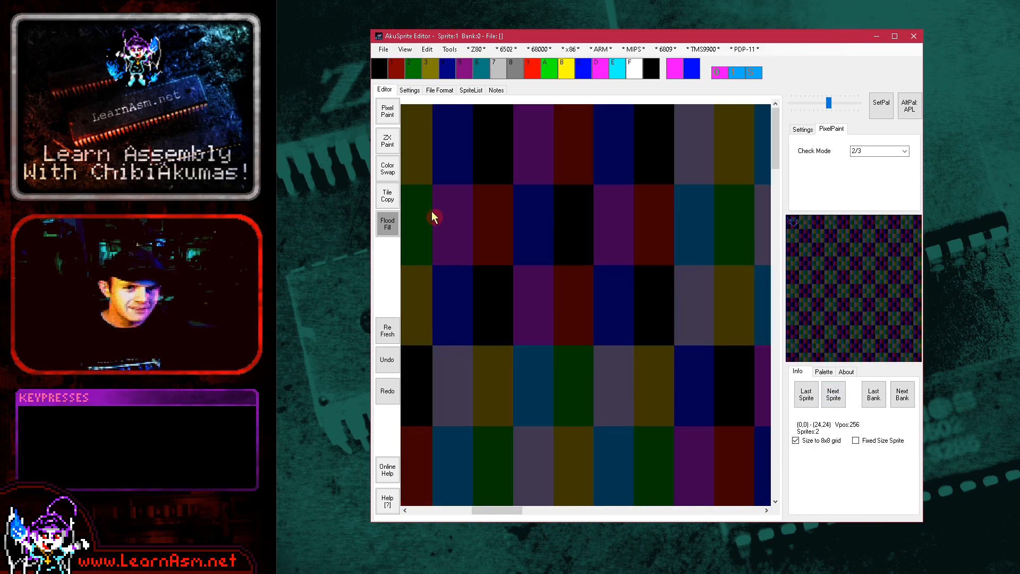
left_click(390, 202)
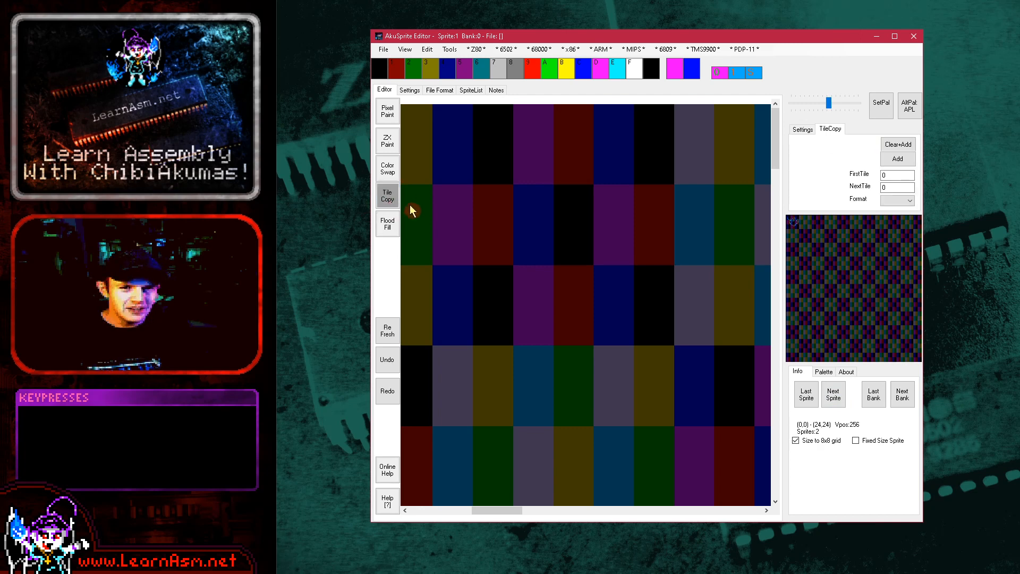
left_click(443, 511)
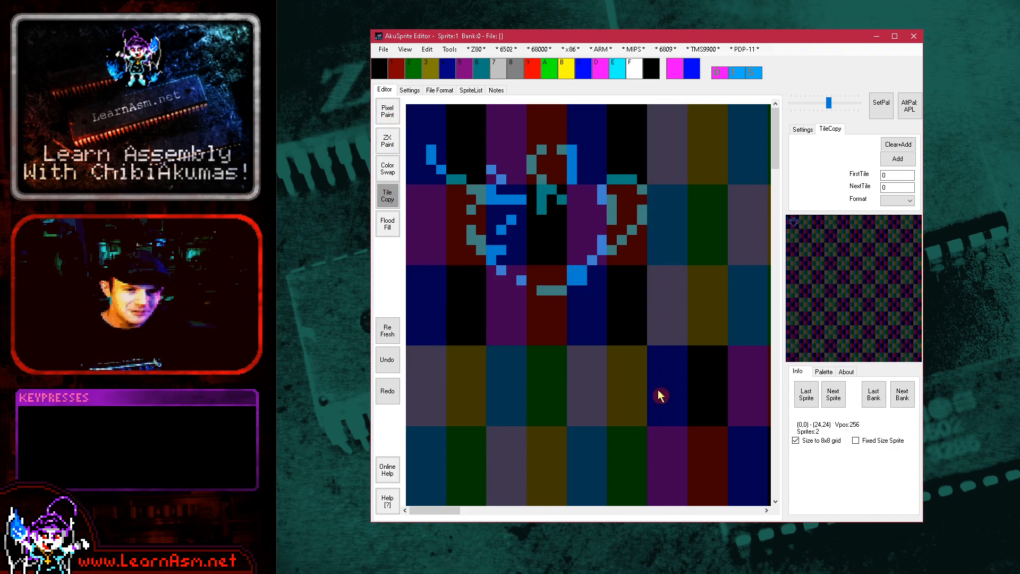
left_click(812, 396)
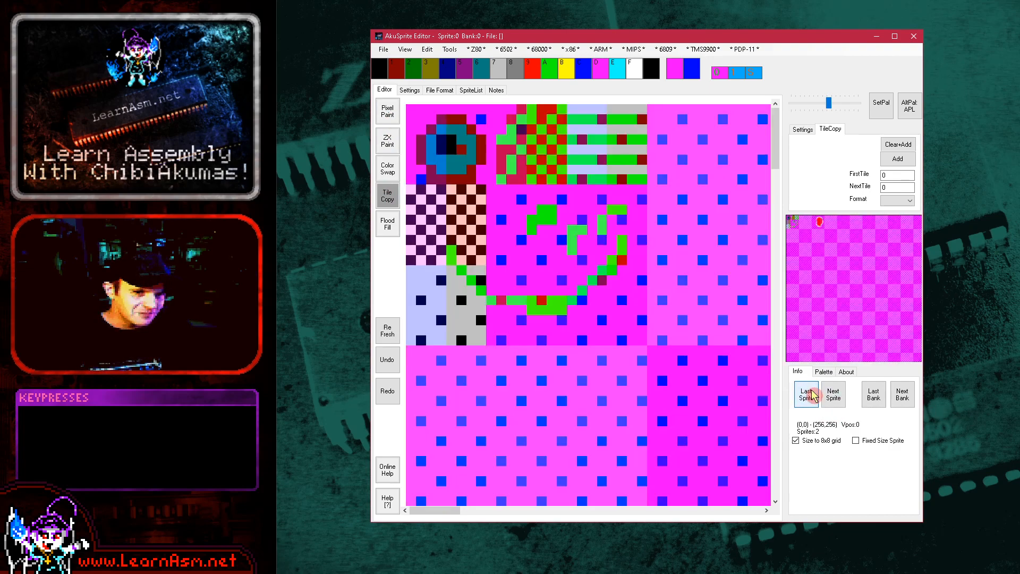
left_click(832, 395)
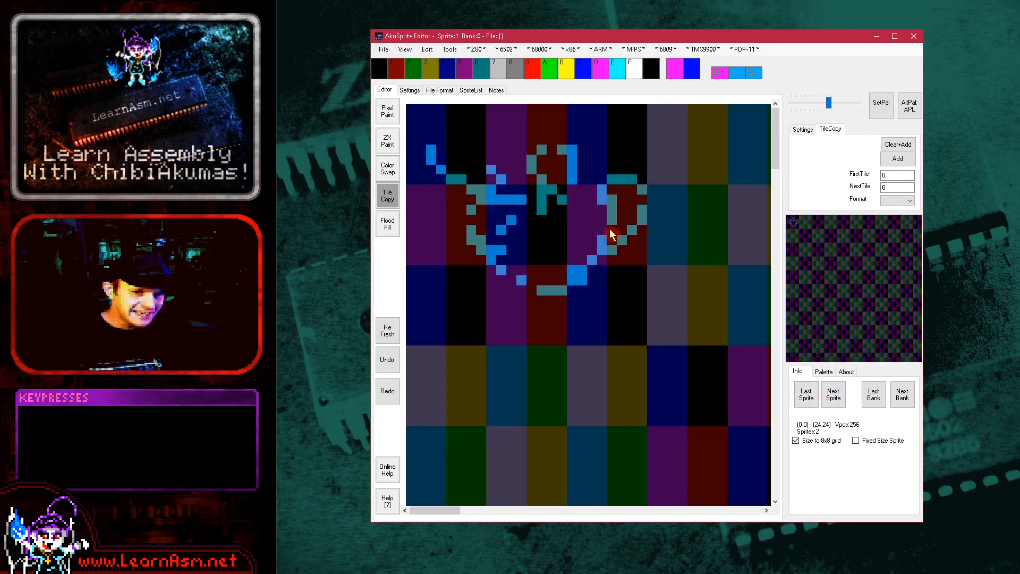
Step: Begin erasing the drawing in sprite 1 with black Pixel Paint, and set the Check Mode to Off
left_click(387, 111)
left_click(386, 69)
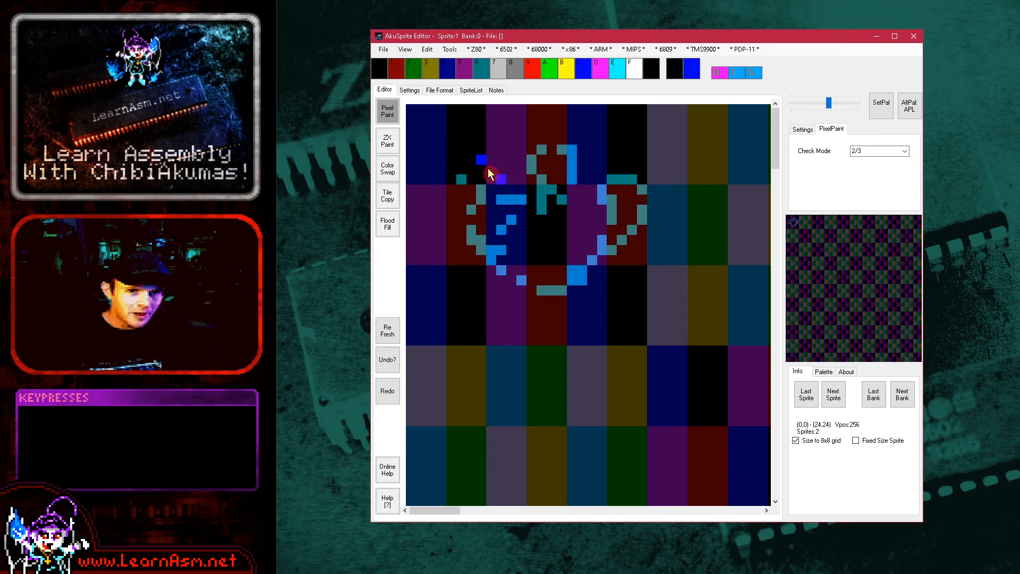
left_click(904, 152)
left_click(856, 161)
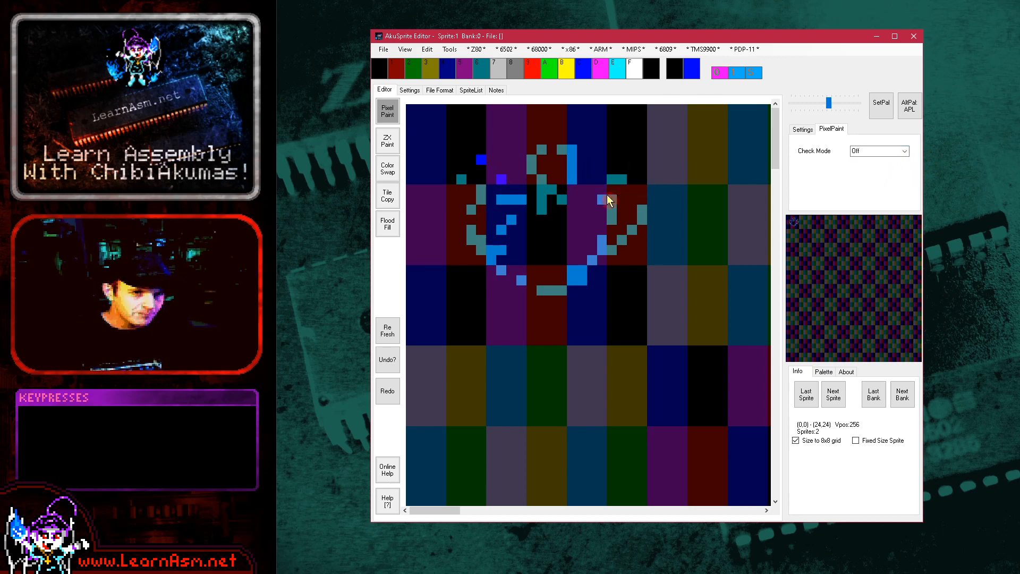
Step: Erase the remaining pixels of the drawing in sprite 1 with black using Color Swap in Block conversion
left_click(388, 169)
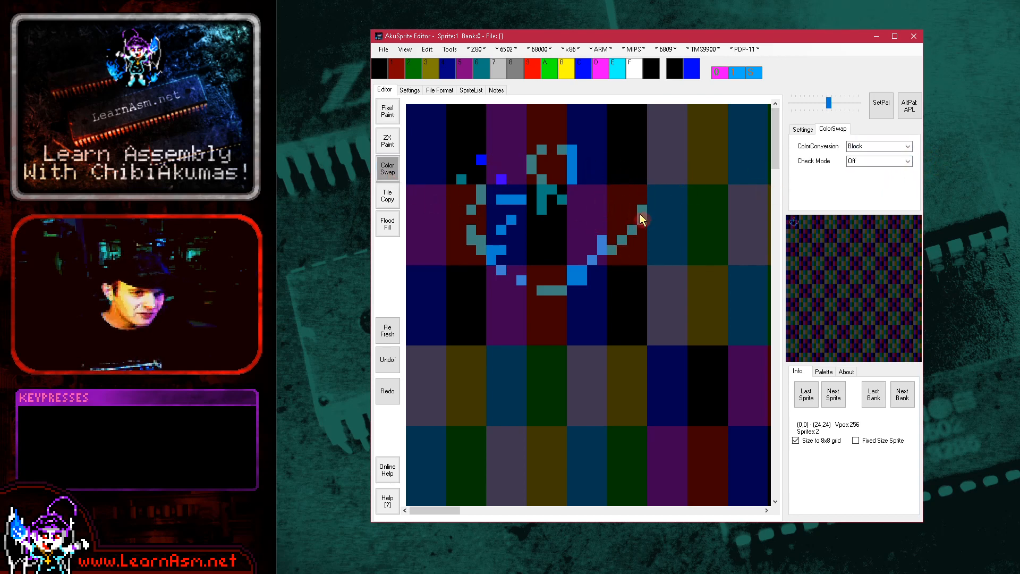
key("ctrl+z")
mouse_move(585, 278)
left_mouse_down()
mouse_move(562, 296)
mouse_move(529, 265)
mouse_move(478, 246)
mouse_move(473, 195)
left_mouse_up()
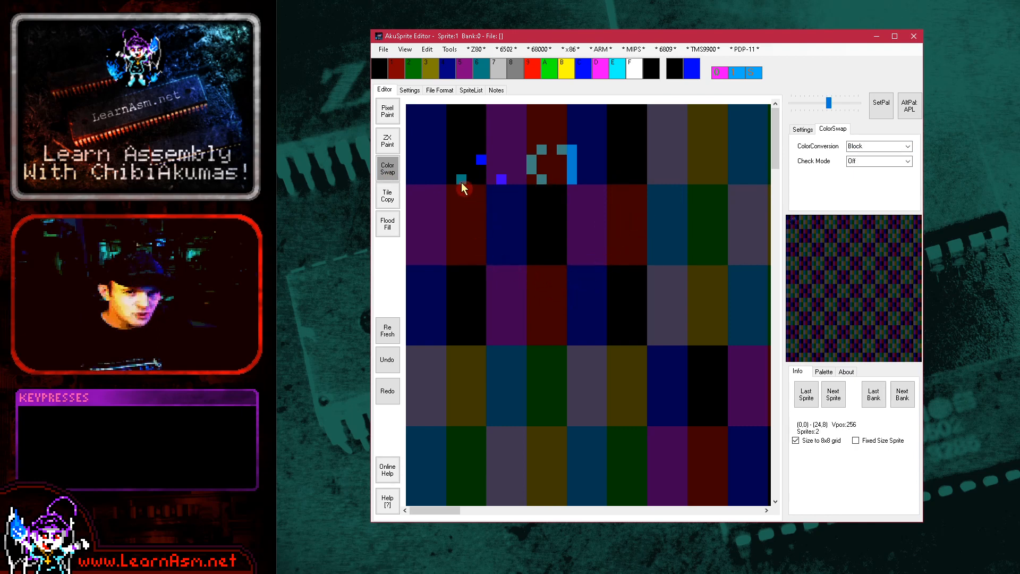
left_click(480, 161)
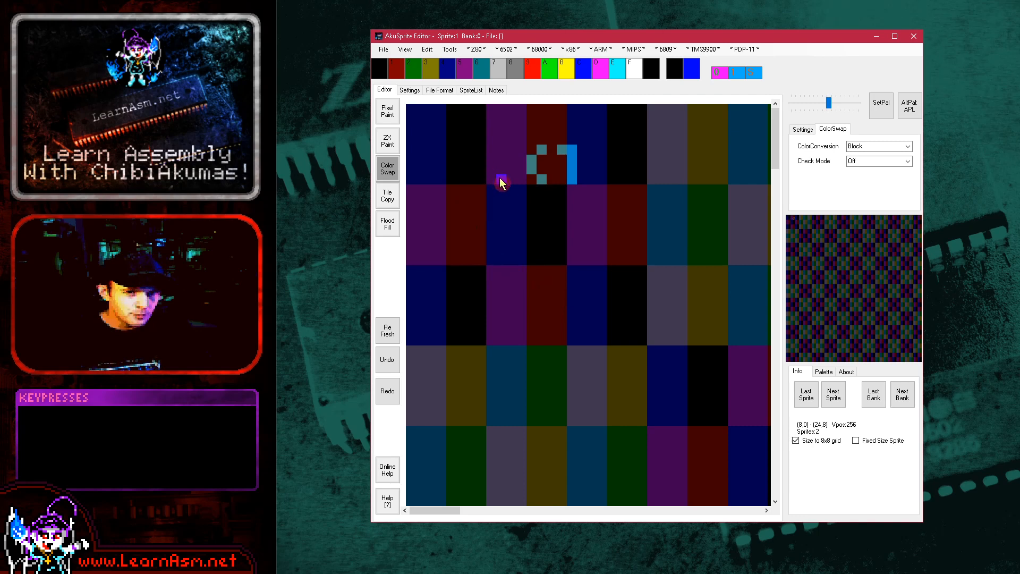
left_click(529, 167)
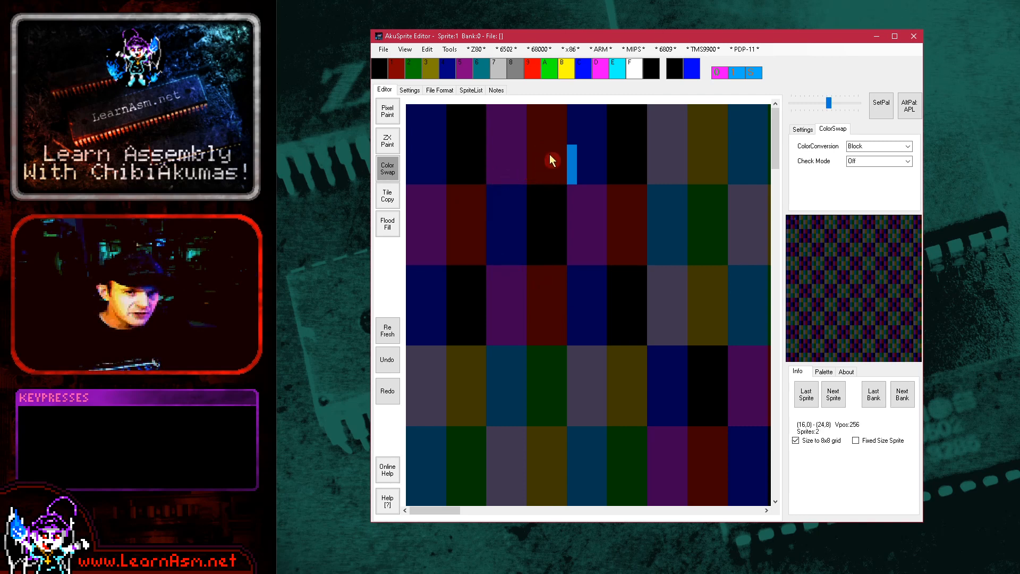
left_click(574, 172)
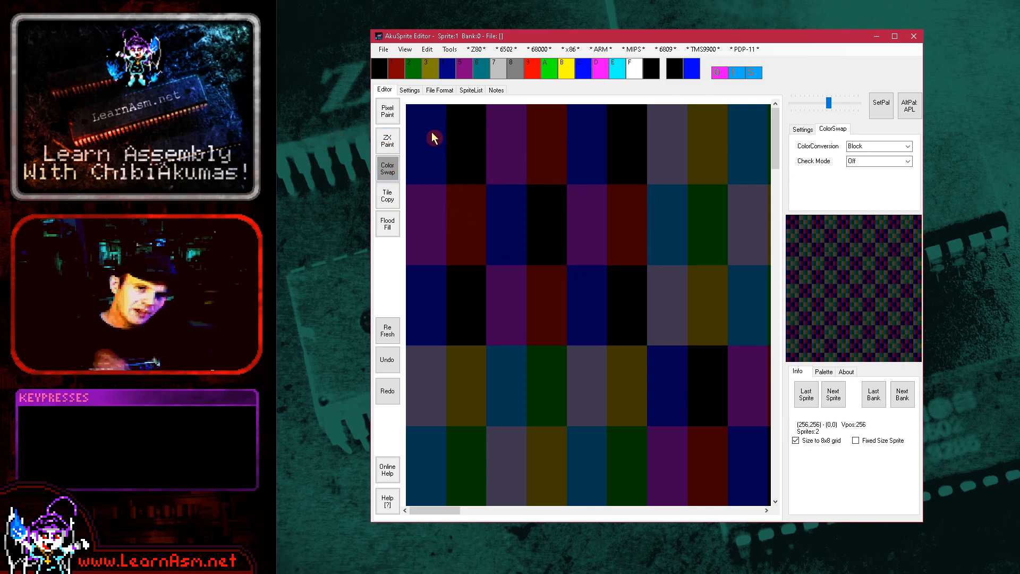
Step: Select Tile Copy, view sprite 0 and return to the empty sprite 1
left_click(394, 203)
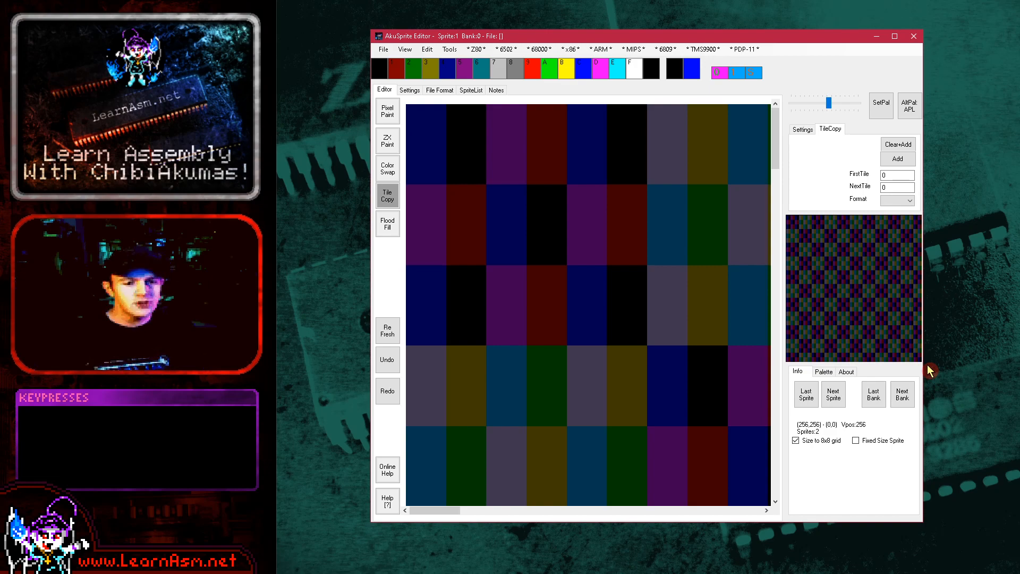
left_click(833, 394)
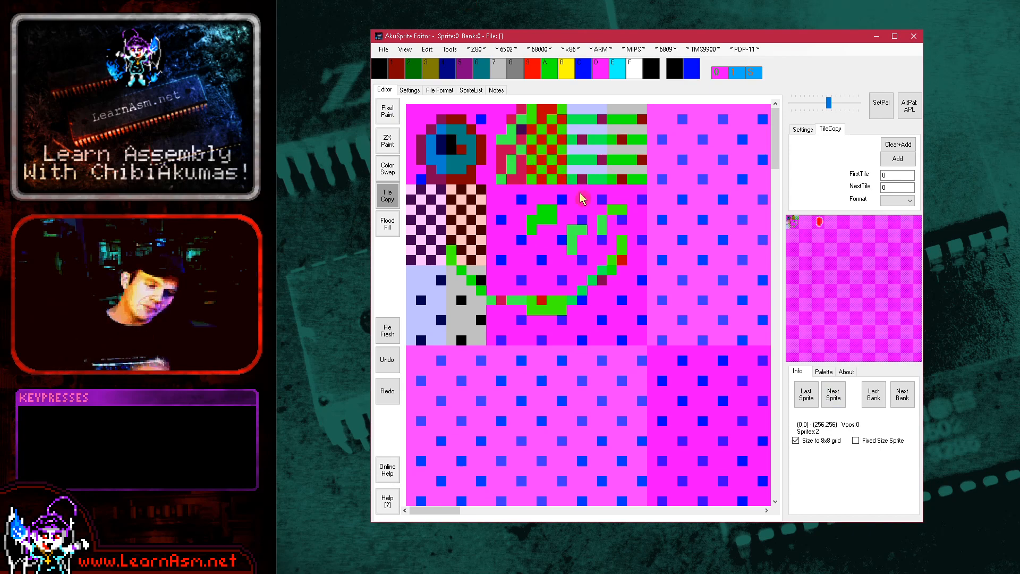
left_click(833, 398)
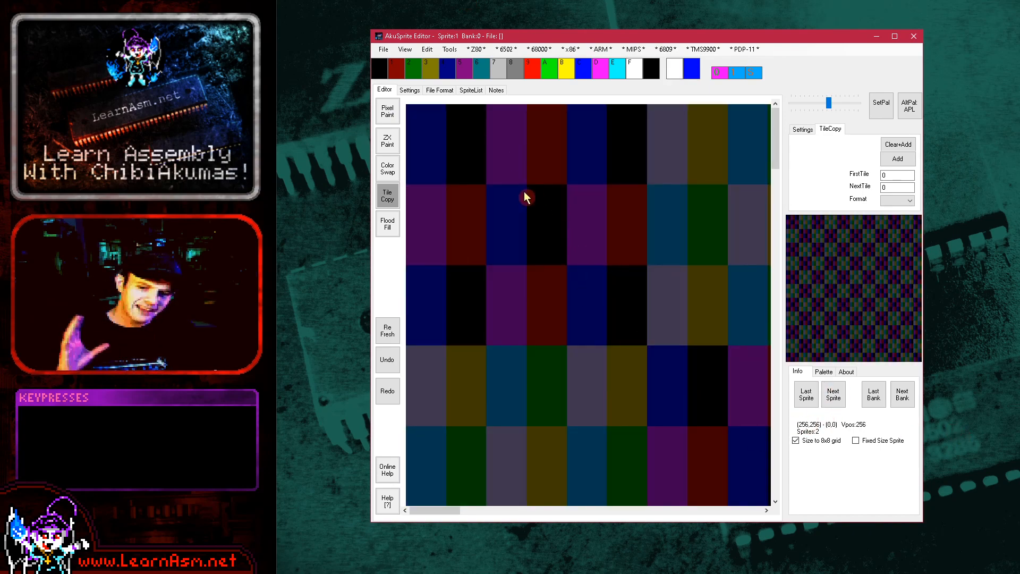
Step: With Pixel Paint, draw a white spiral in sprite 1's first 8x8 tile and a white block with blue marks in the diagonally adjacent tile
left_click(450, 124)
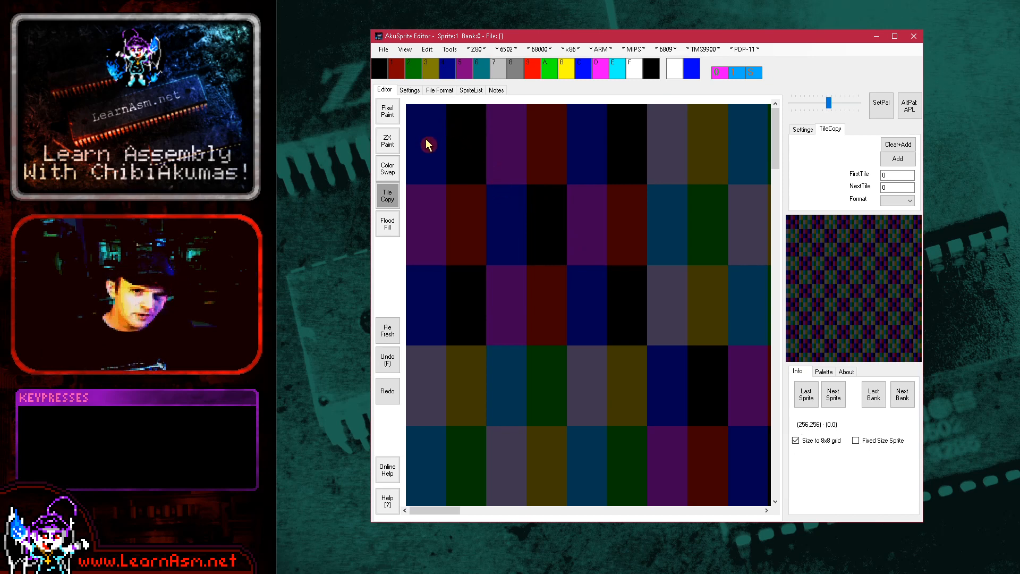
left_click(387, 111)
left_click_drag(431, 121, 414, 156)
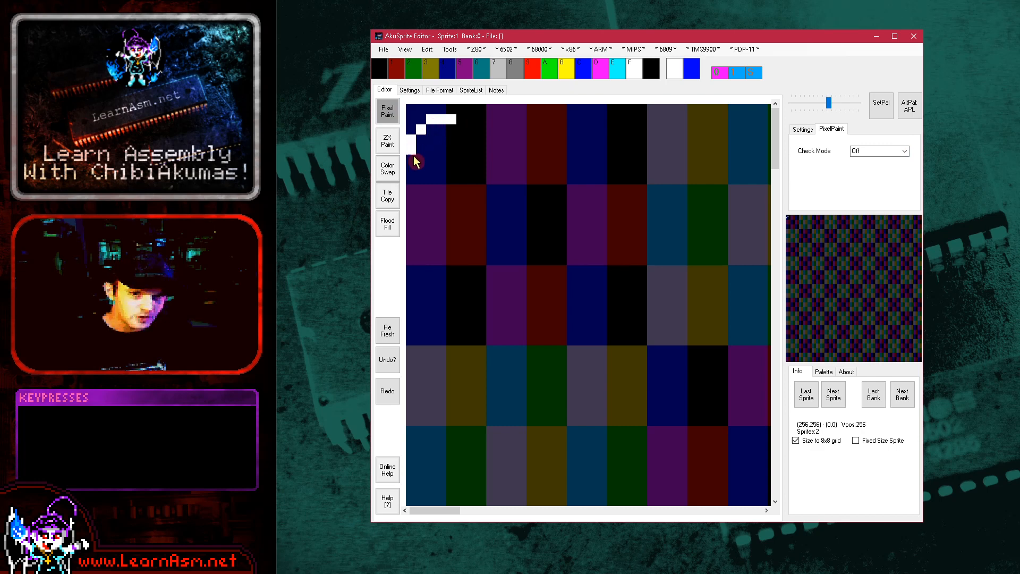
left_click_drag(464, 125, 472, 128)
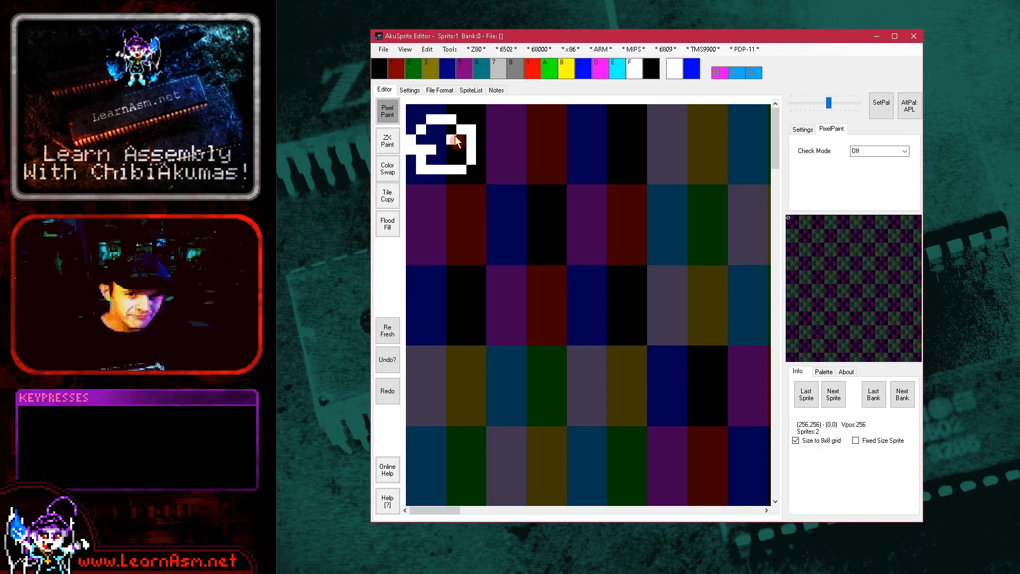
left_click_drag(456, 136, 434, 149)
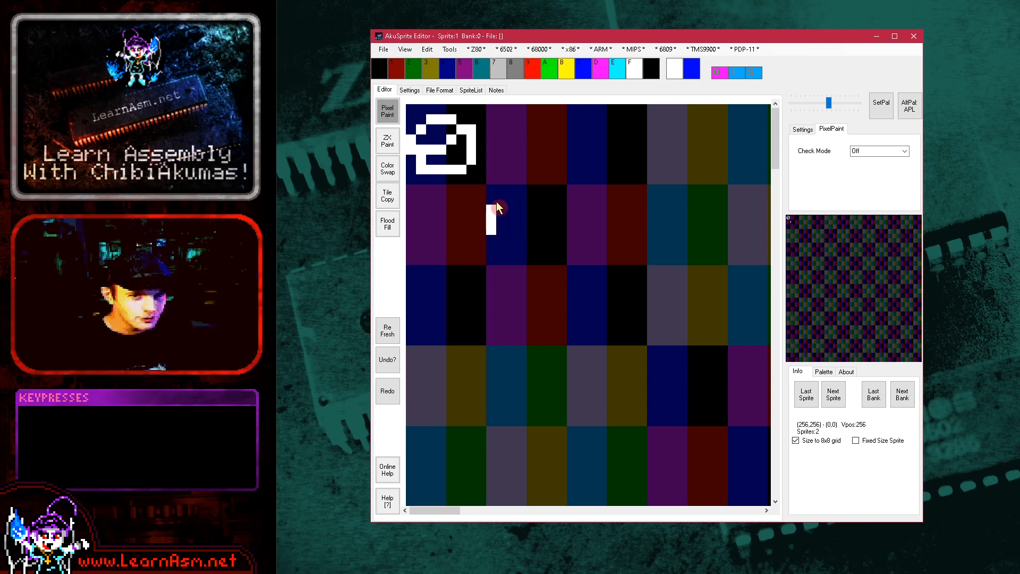
left_click_drag(533, 201, 560, 209)
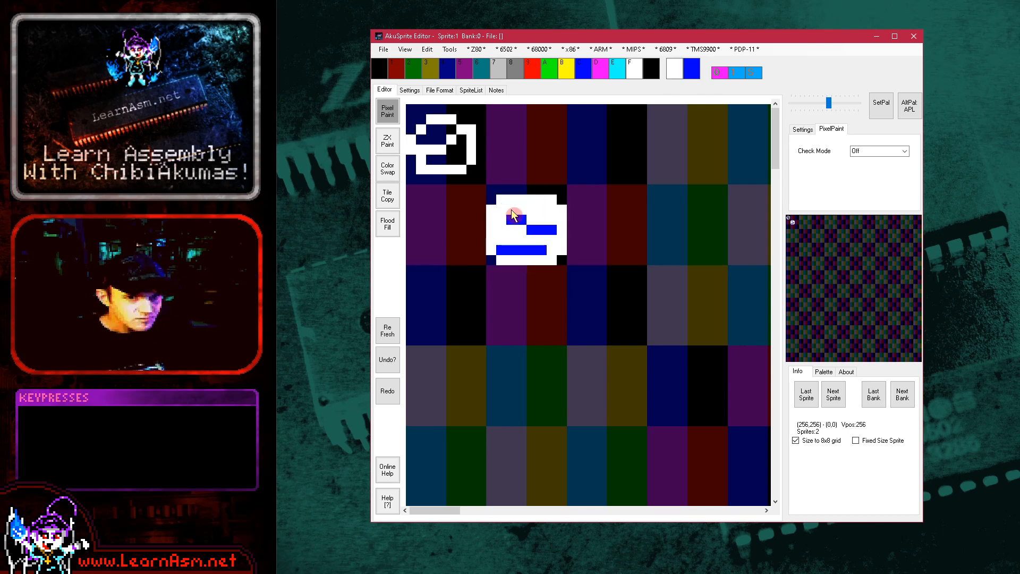
Step: Swap the black background to teal in both drawn tiles and the tile below the spiral, using Color Swap in Block conversion
left_click(387, 168)
left_click(486, 77)
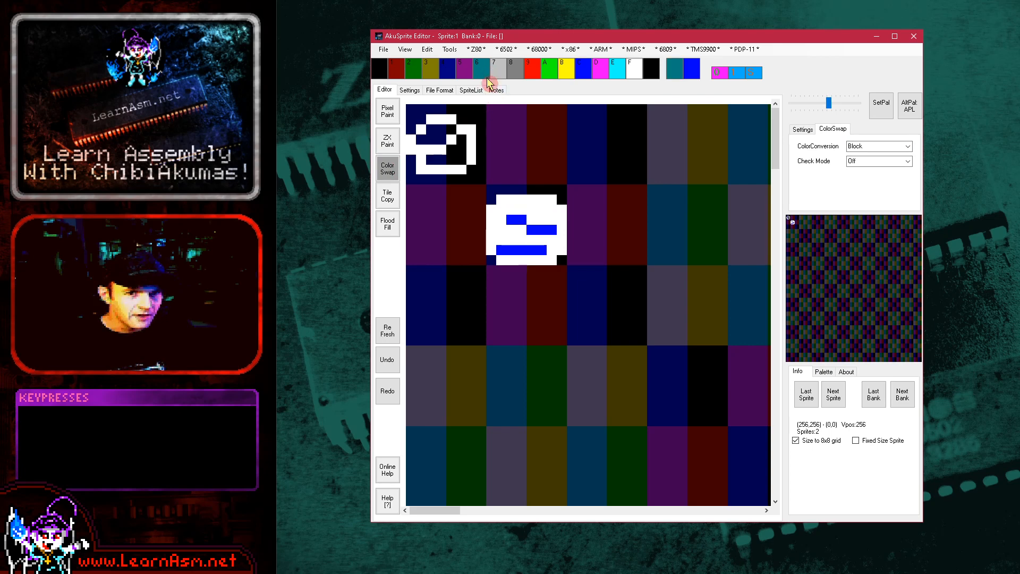
left_click(473, 111)
left_click(457, 203)
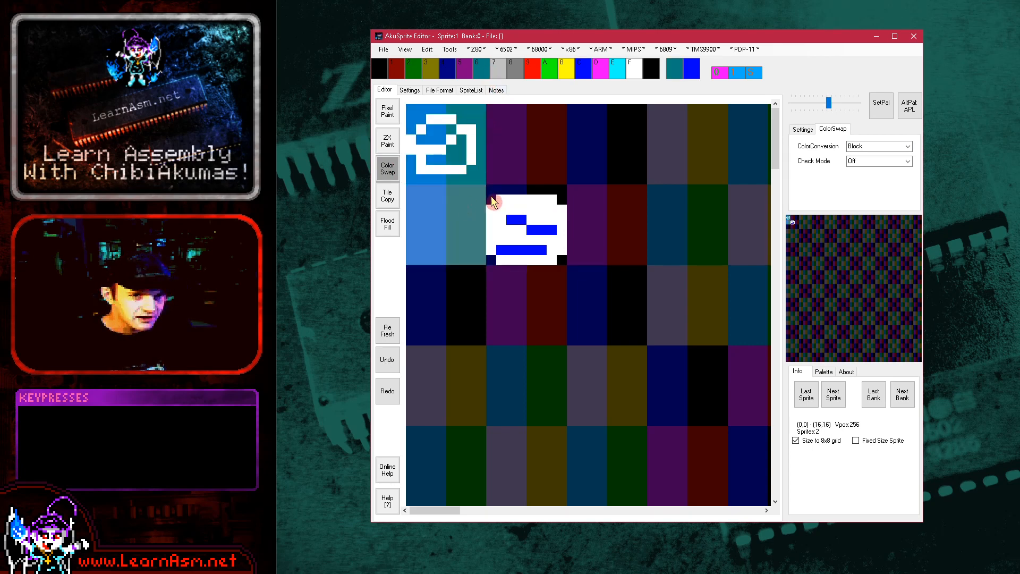
left_click(531, 204)
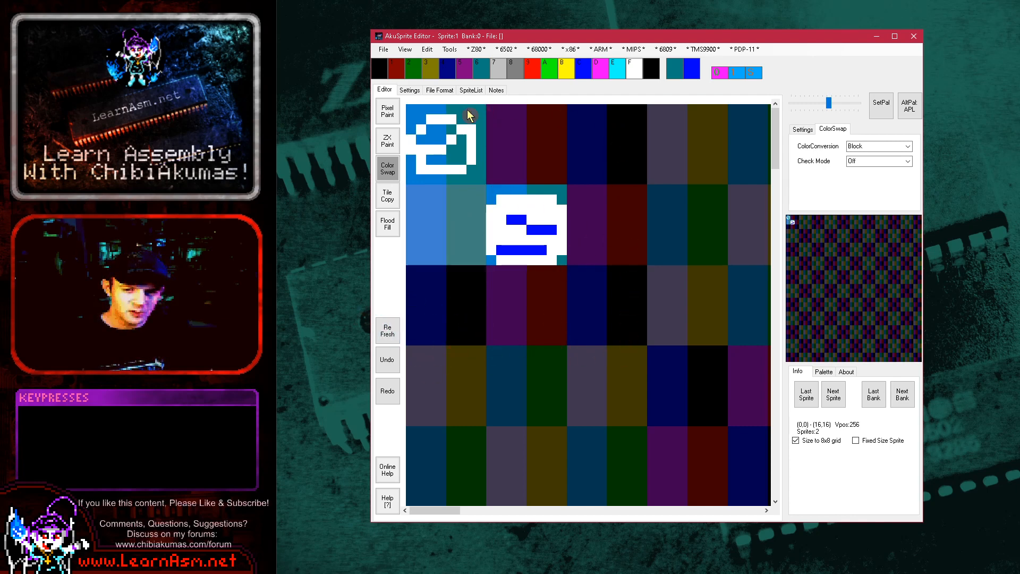
left_click(469, 160)
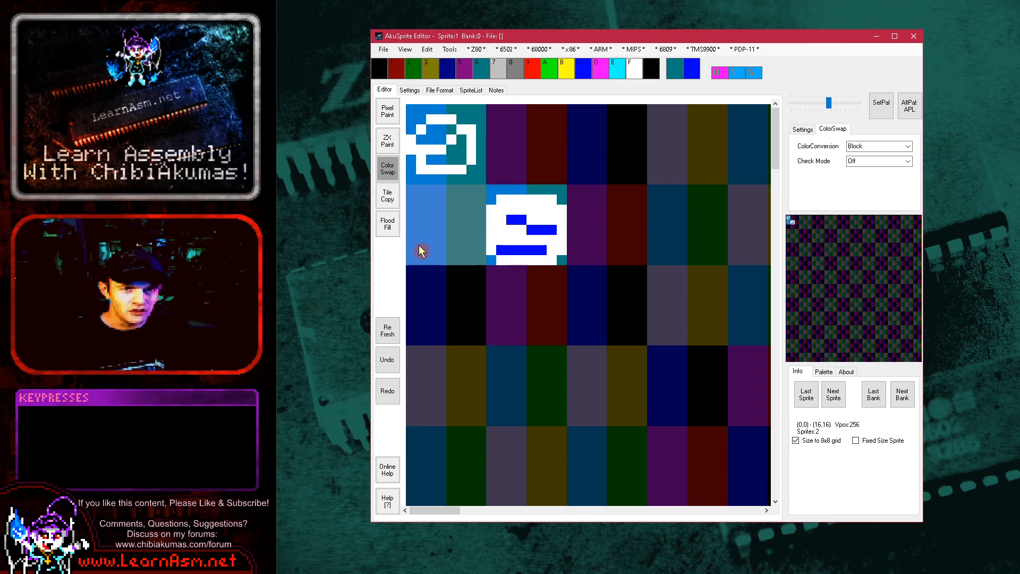
Step: With Tile Copy, complete a 3x3 grid around sprite 1's white block, placing spiral tiles in the corners and plain teal tiles between them
left_click(396, 199)
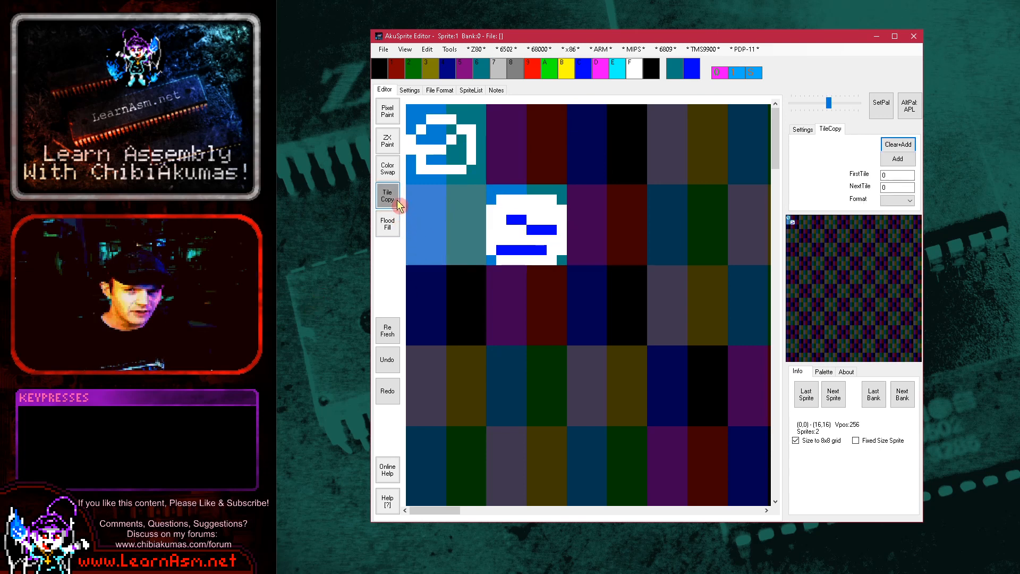
left_click(446, 148)
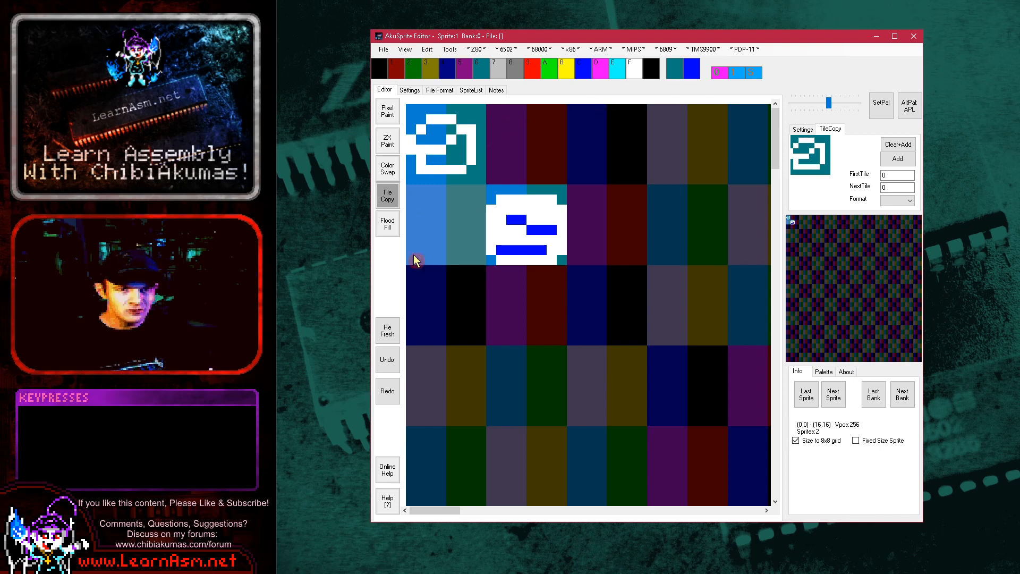
left_click(609, 142)
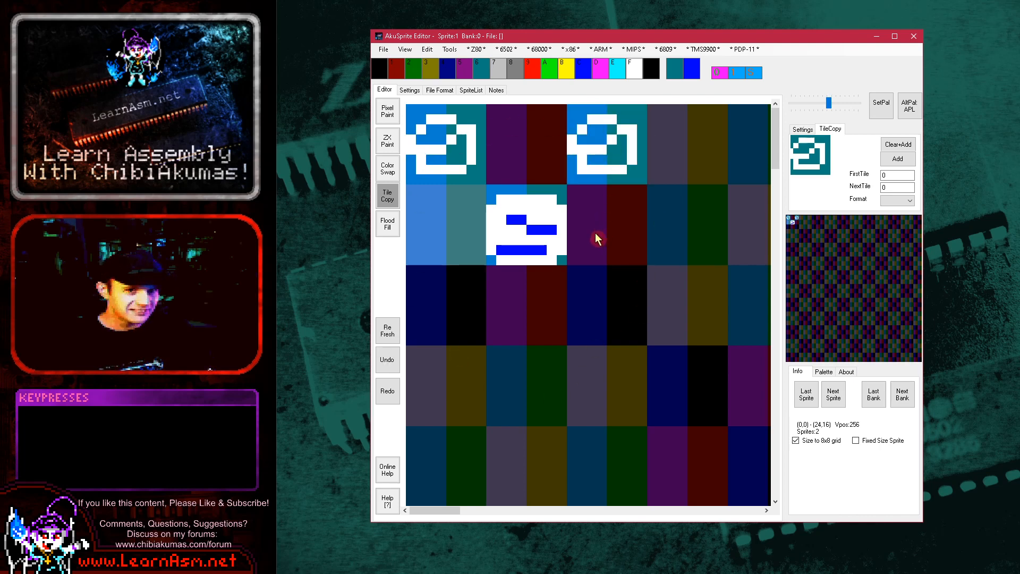
right_click(465, 221)
left_click(530, 128)
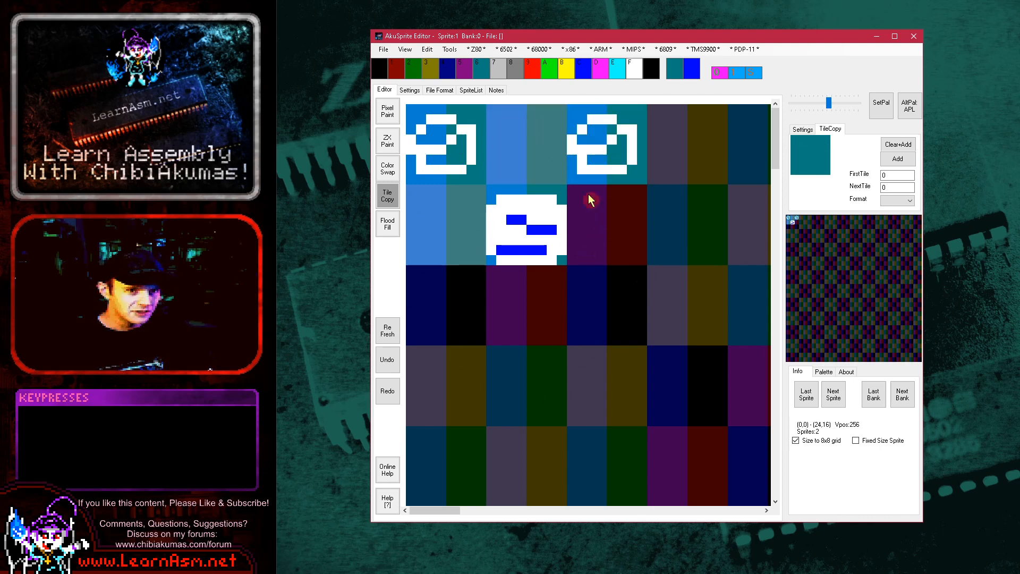
left_click(601, 215)
left_click(549, 299)
right_click(430, 159)
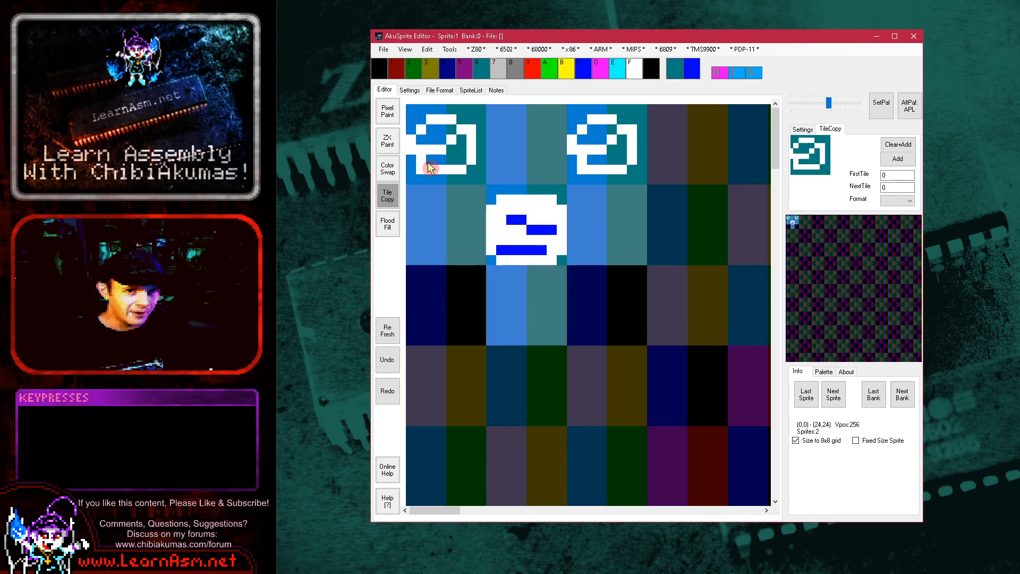
left_click(430, 299)
left_click(596, 310)
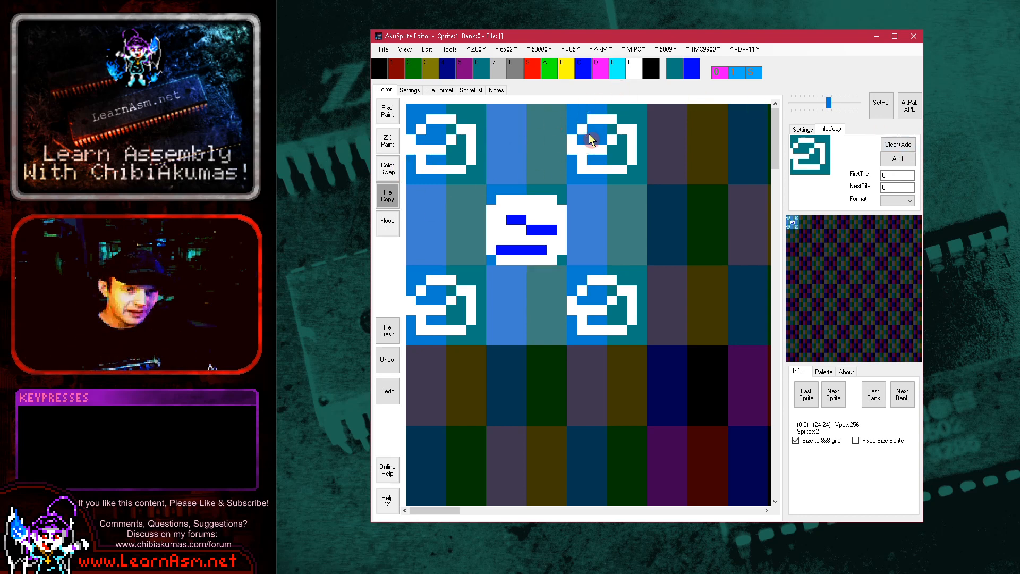
Step: Clear the tile set and add sprite 1's tiles to it, view the extracted tiles in sprite 0 and return to sprite 1
left_click(910, 146)
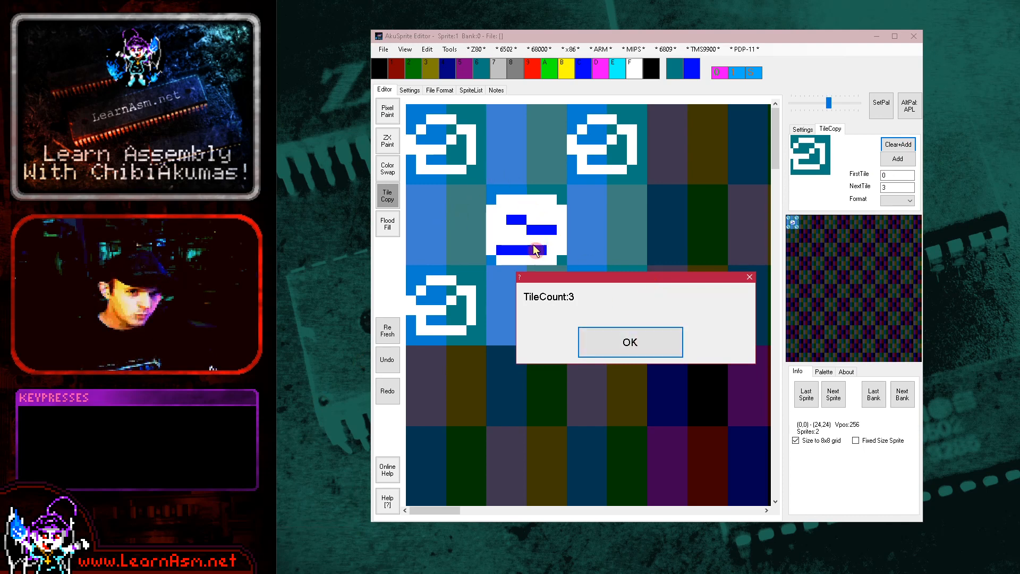
left_click(604, 345)
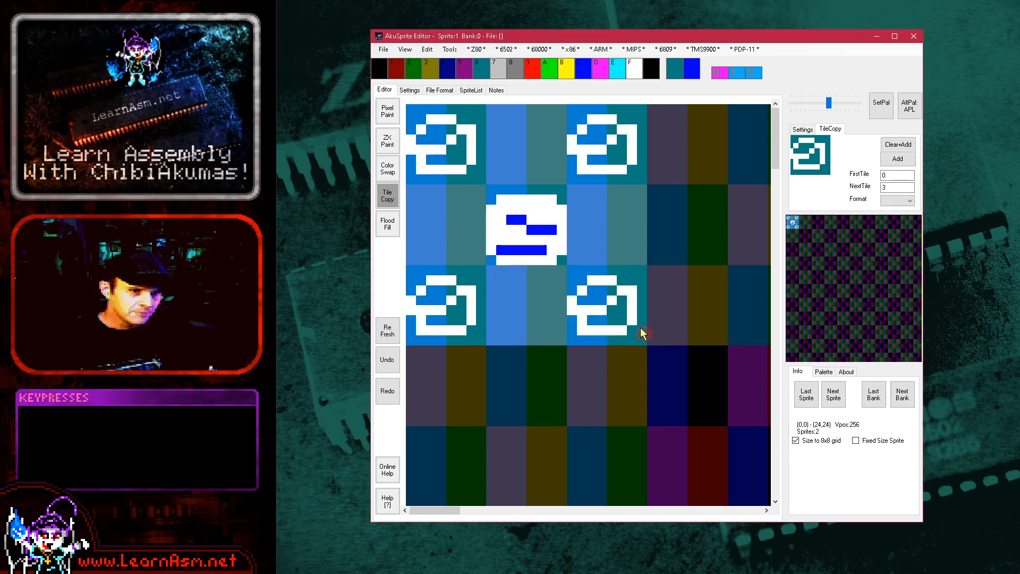
left_click(815, 405)
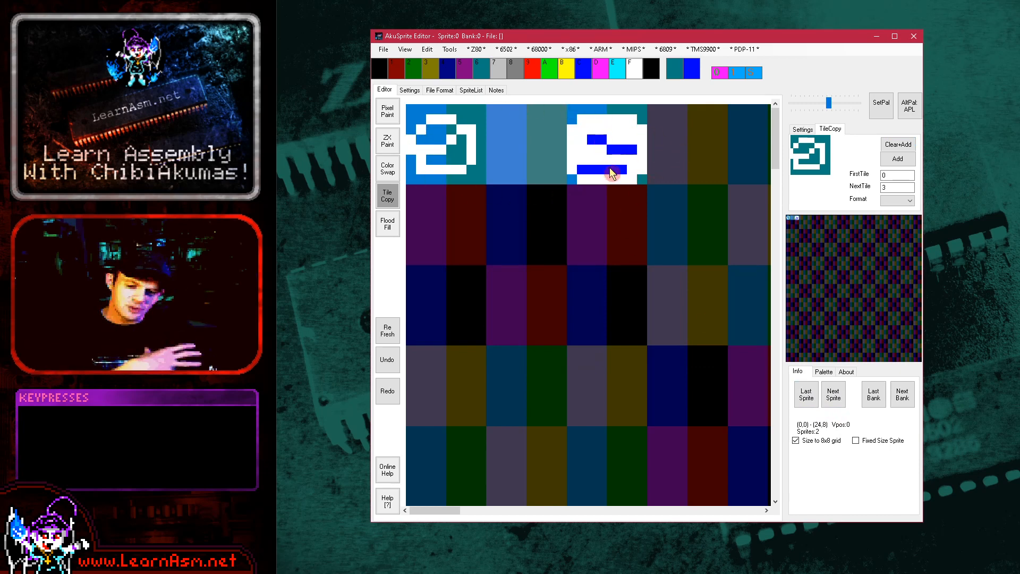
left_click(834, 399)
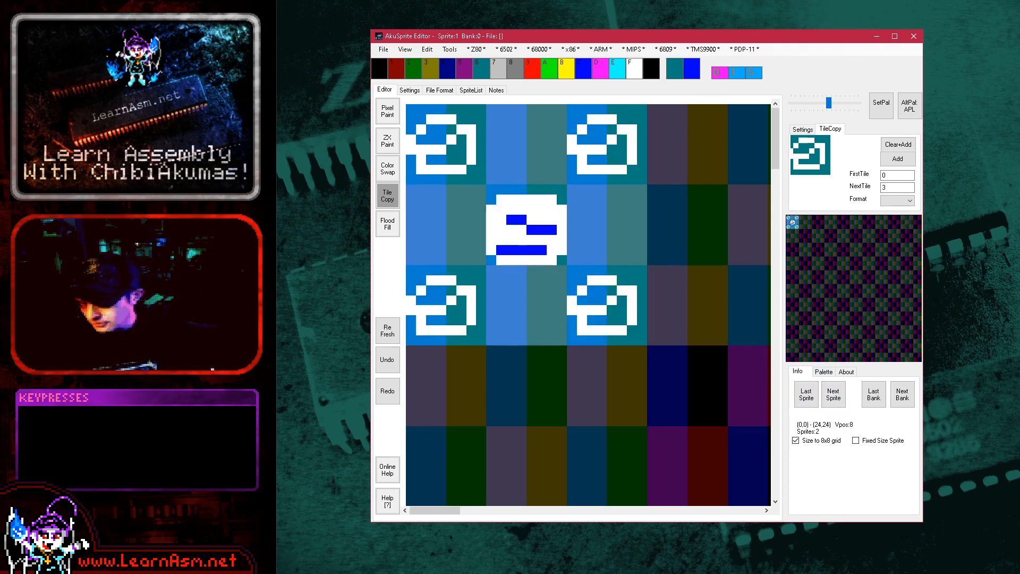
Step: Switch to Notepad, paste the copied tilemap of sprite 1 and resize the window to fit beside the sprite editor
key("alt+Tab")
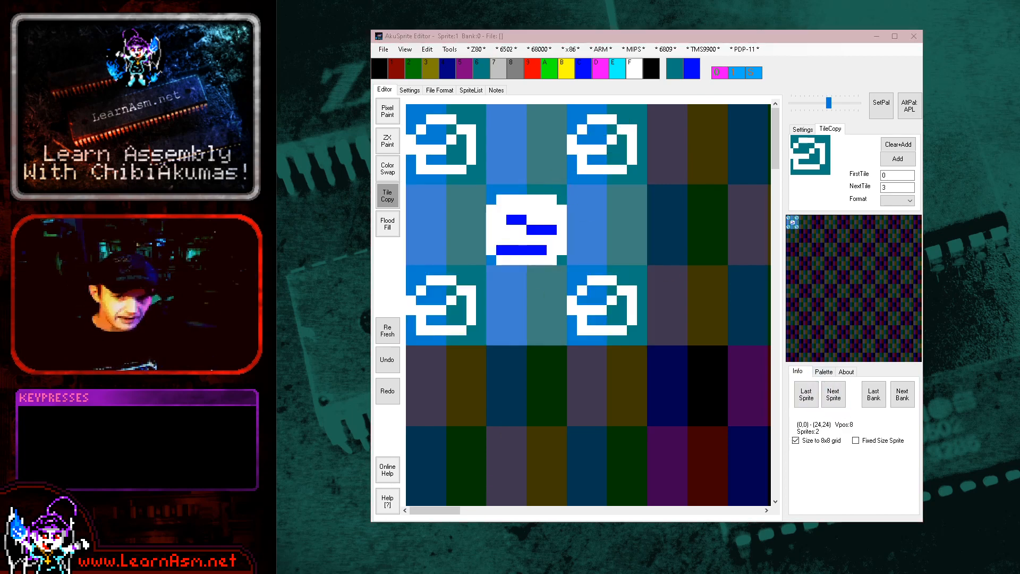
key("ctrl+v")
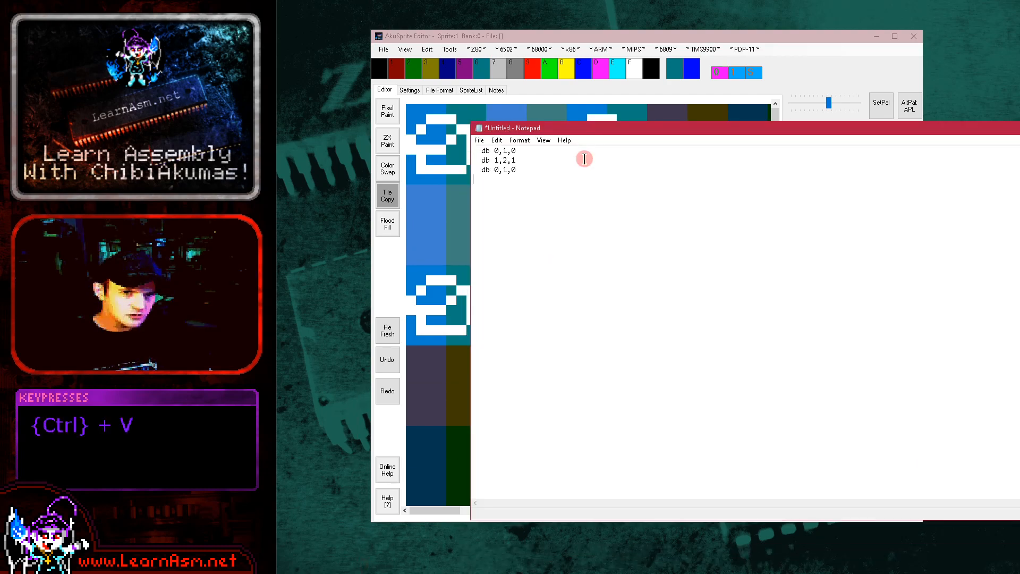
left_click_drag(475, 121, 812, 193)
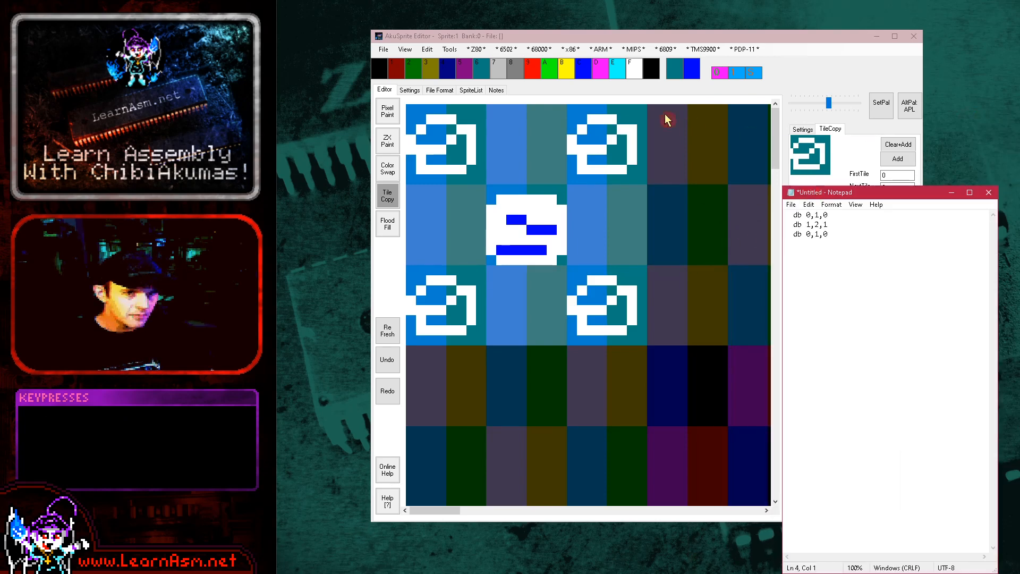
Step: Compare the tiles in sprite 0 with the tilemap numbers in Notepad, then return to sprite 1 in AkuSprite Editor
left_click(848, 79)
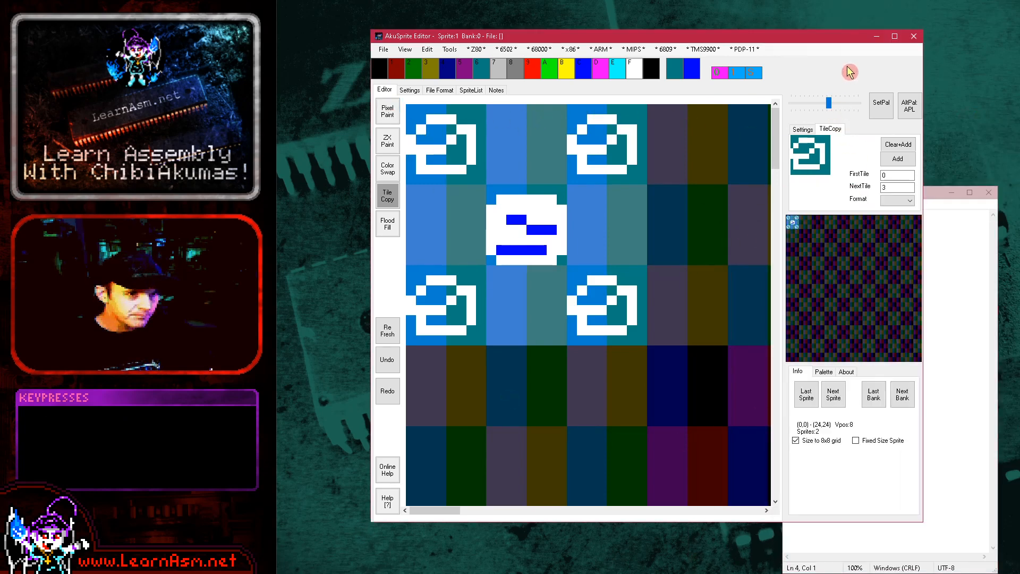
left_click(806, 394)
left_click(976, 342)
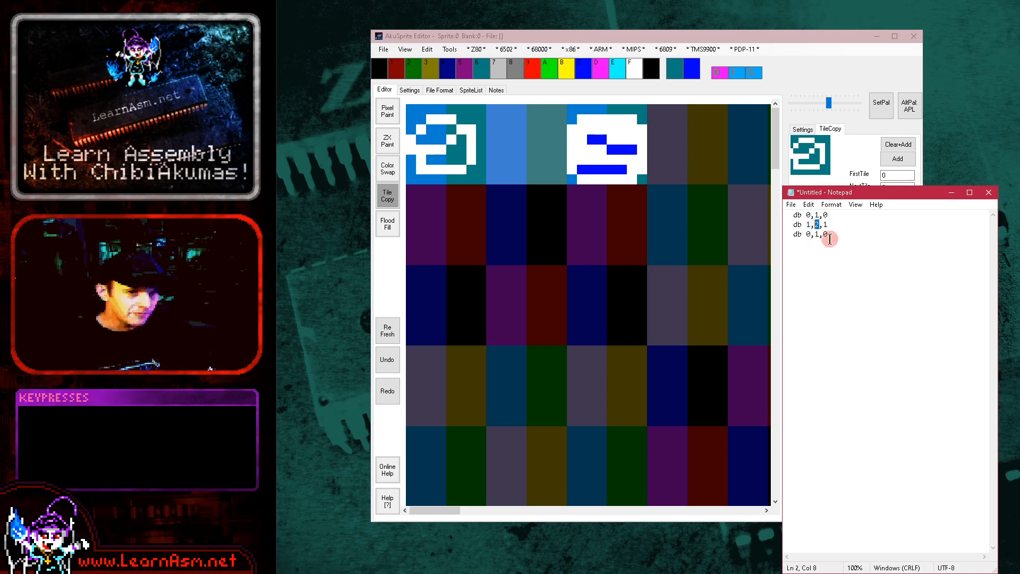
left_click(821, 93)
left_click(833, 394)
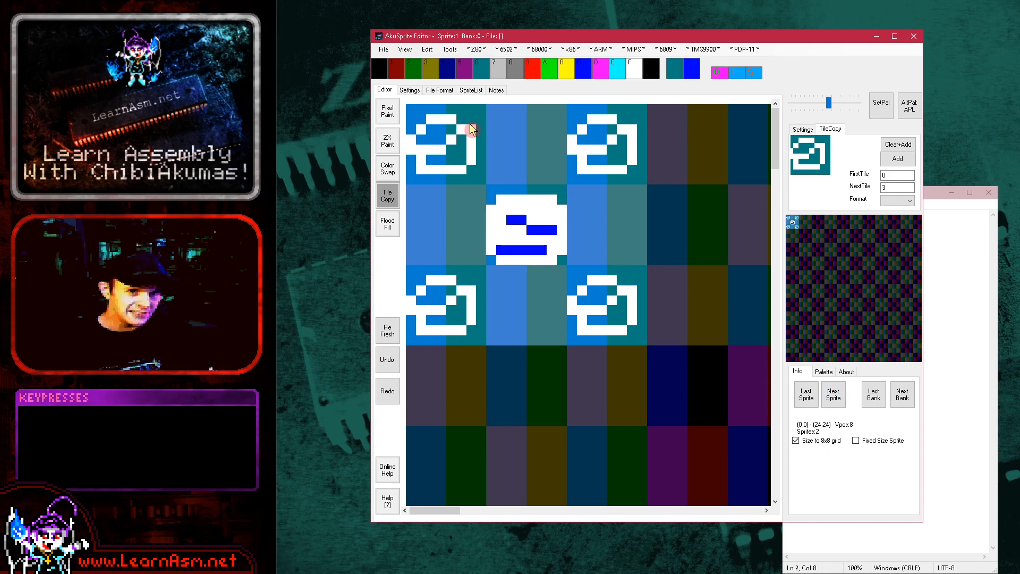
Step: In sprite 2, stamp the spiral tile across the first three tiles of the first and third rows
left_click(833, 394)
left_click(460, 154)
left_click(548, 151)
left_click(604, 320)
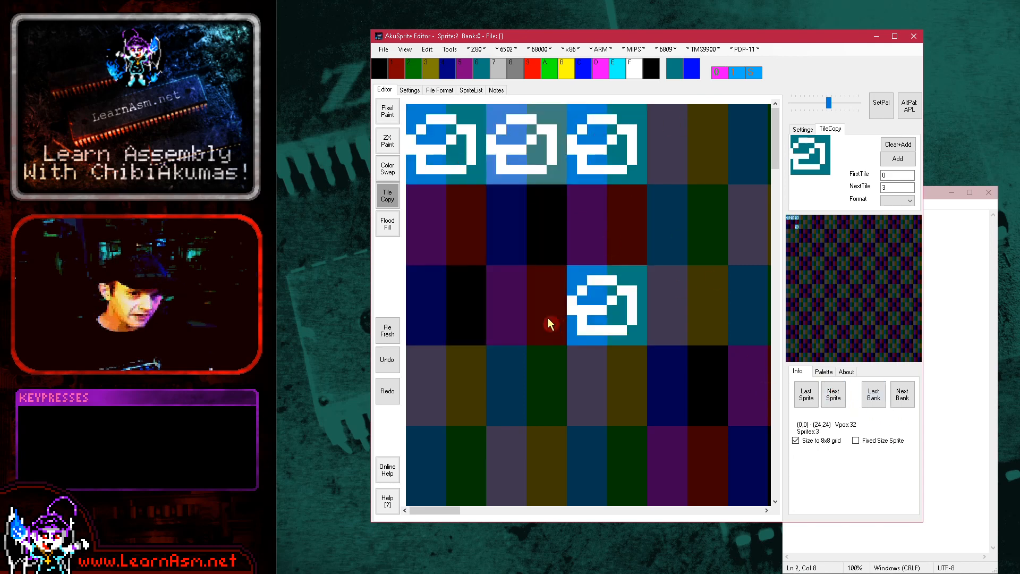
left_click(526, 316)
left_click(439, 311)
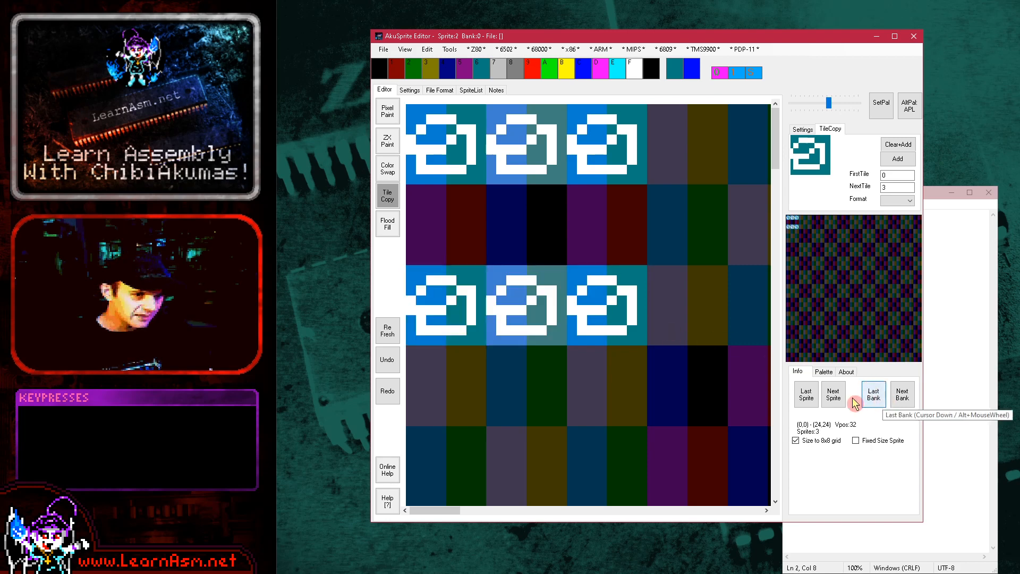
Step: Pick up the white block tile from sprite 1 and stamp it three times across the middle row of sprite 2
left_click(805, 396)
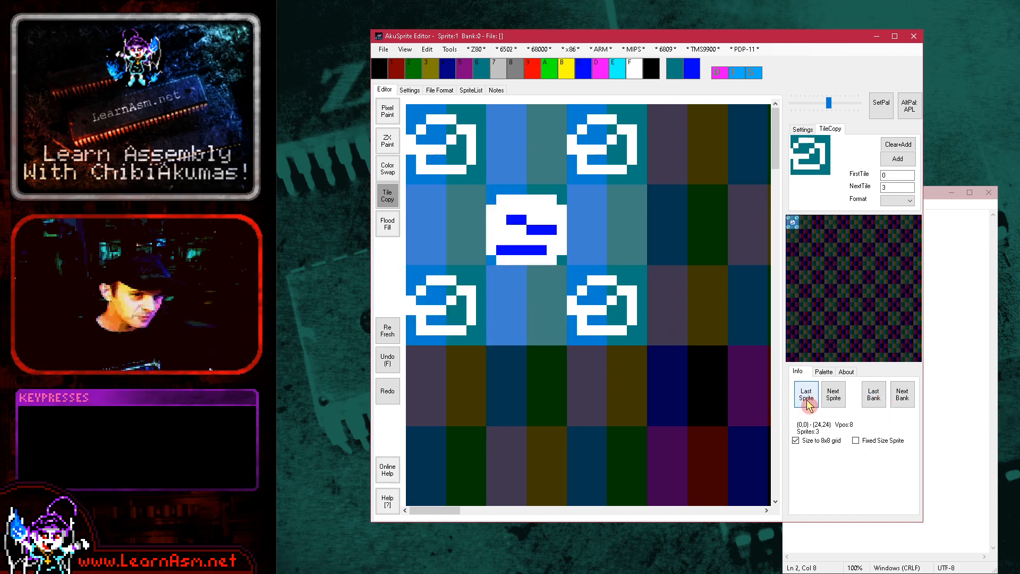
right_click(450, 228)
right_click(521, 236)
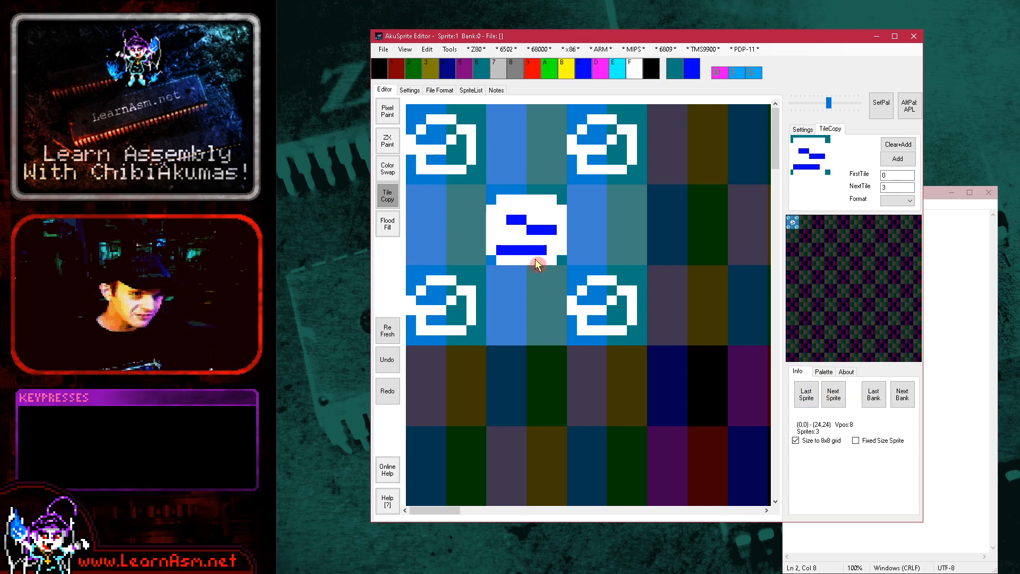
left_click(824, 402)
left_click(591, 238)
left_click(555, 237)
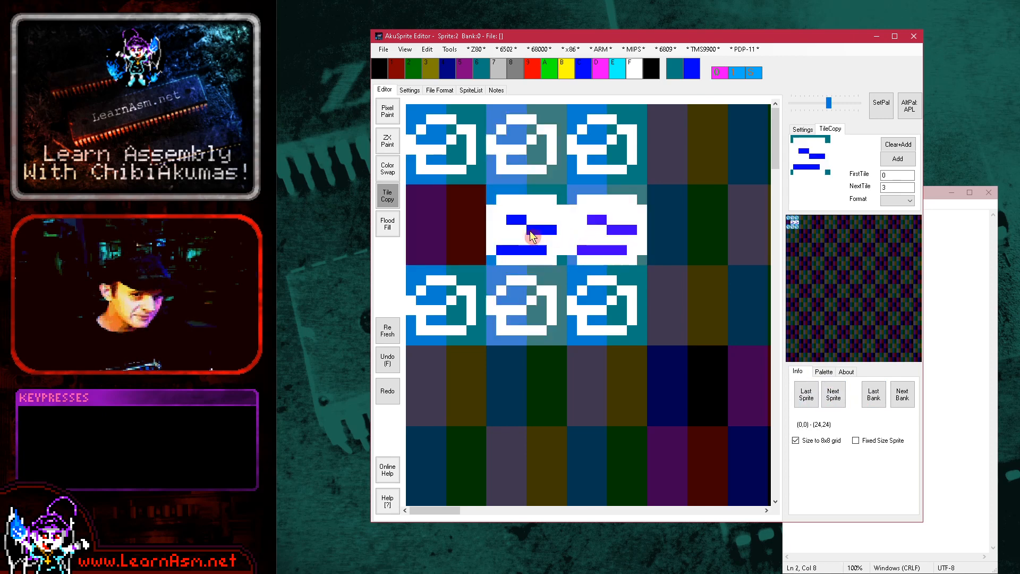
left_click(478, 232)
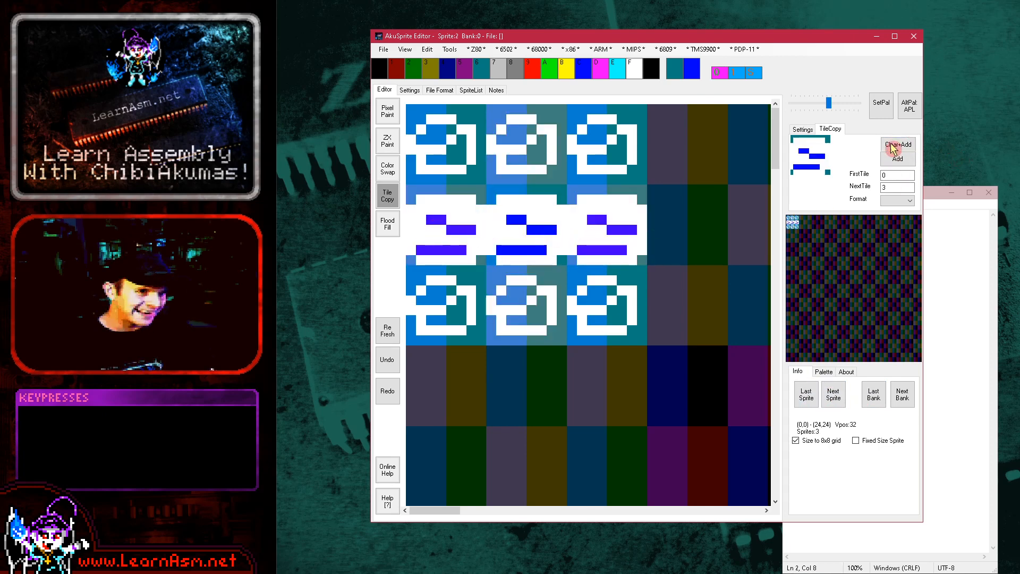
Step: Add sprite 2's tiles to the existing tile set and paste its tilemap below the first one in Notepad
left_click(909, 161)
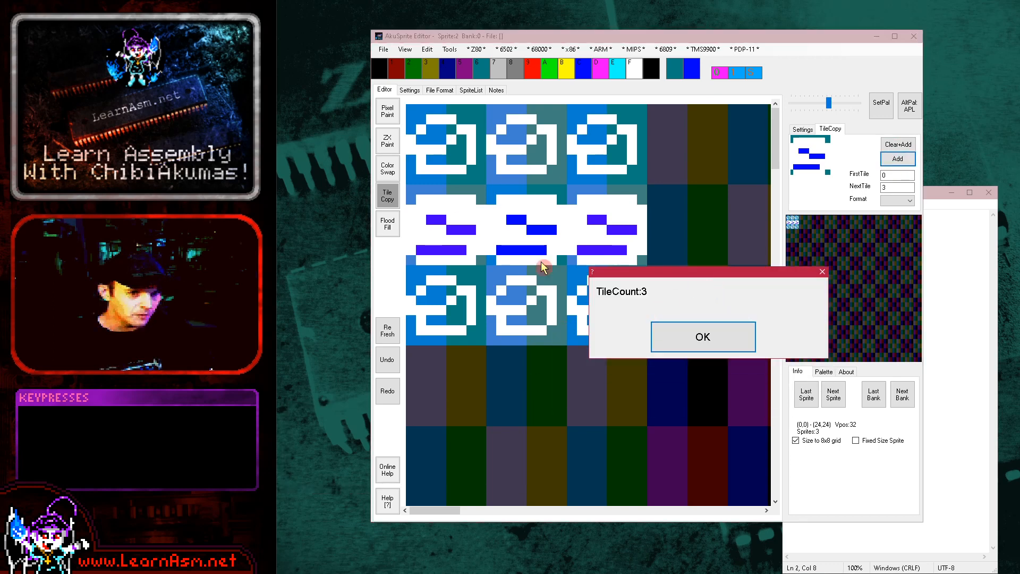
left_click(701, 335)
left_click(940, 396)
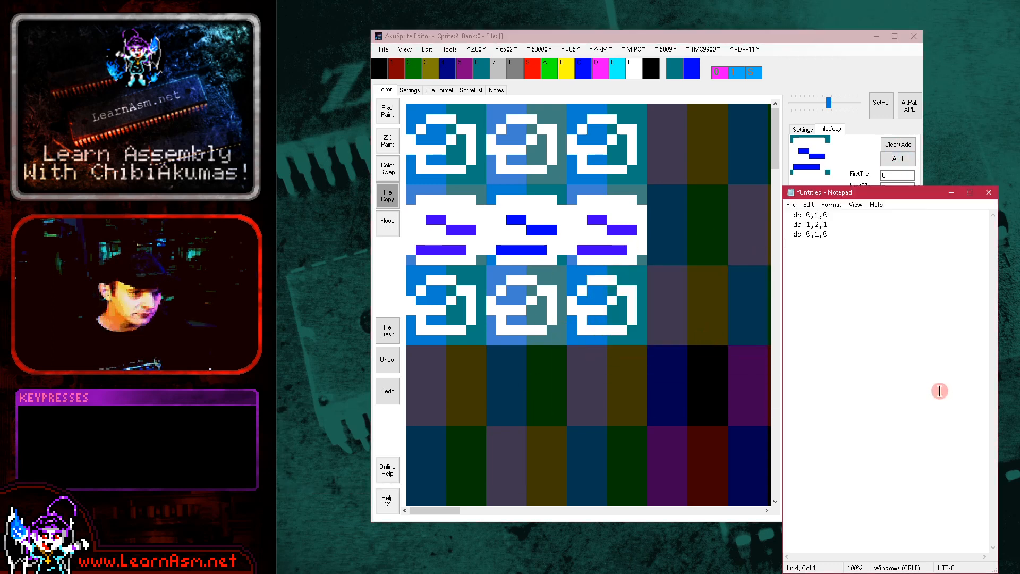
type("db 0,0,0   db 2,2,2   db 0,0,0")
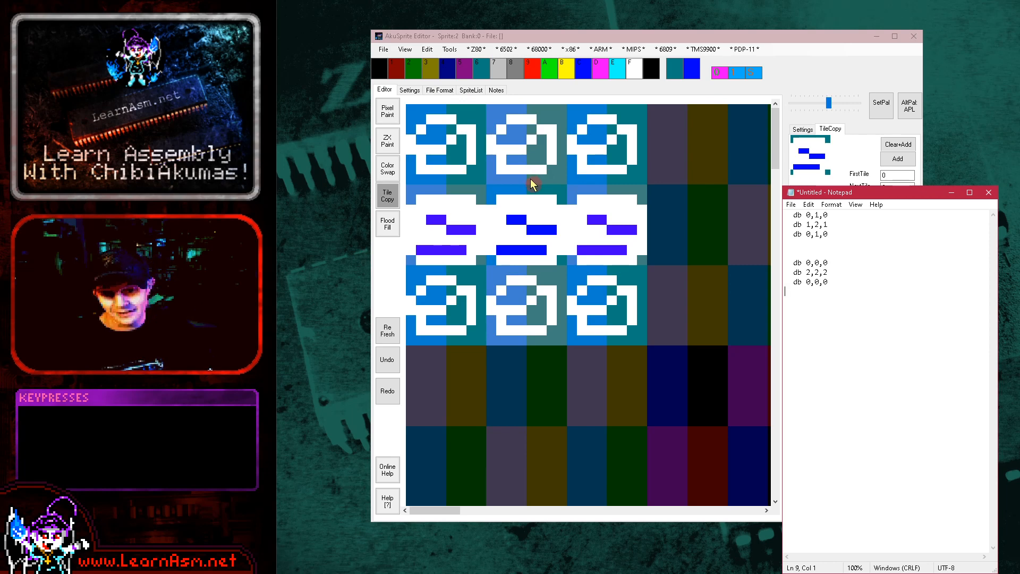
Step: Try the 256+ tilemap format in AkuSprite Editor and look over the first tilemap's lines in Notepad
left_click(832, 81)
left_click(910, 201)
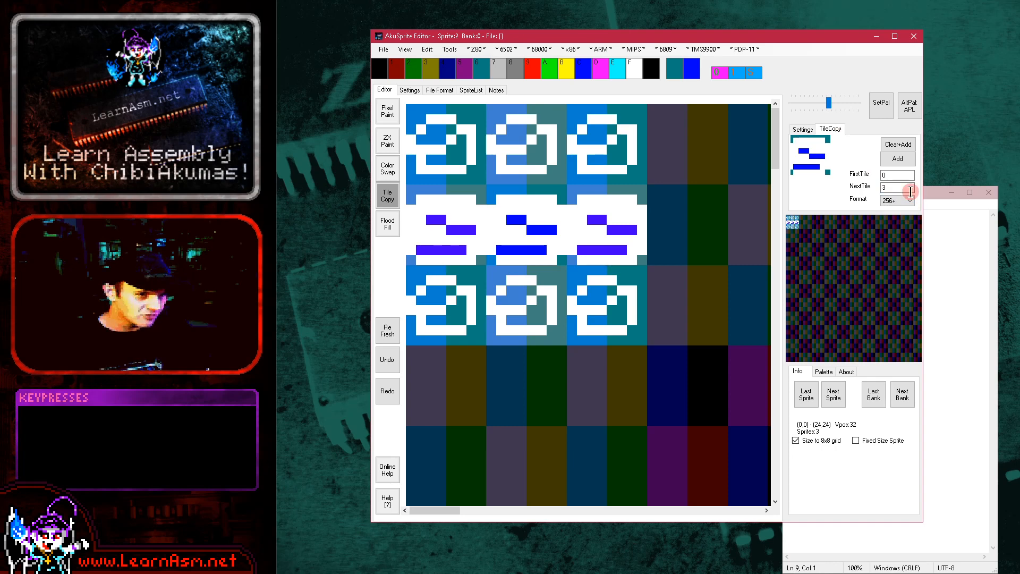
left_click_drag(945, 227, 875, 241)
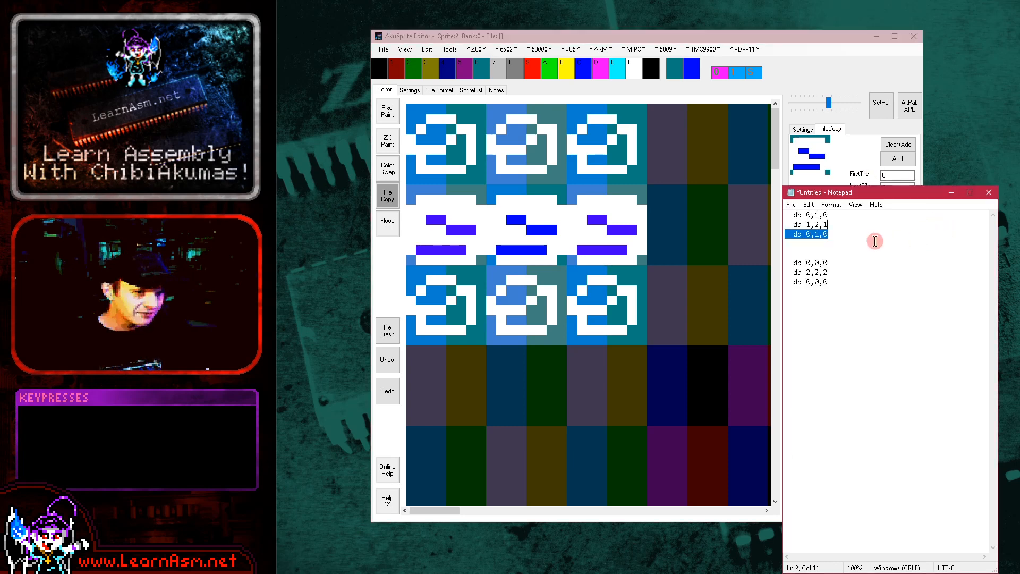
left_click(847, 242)
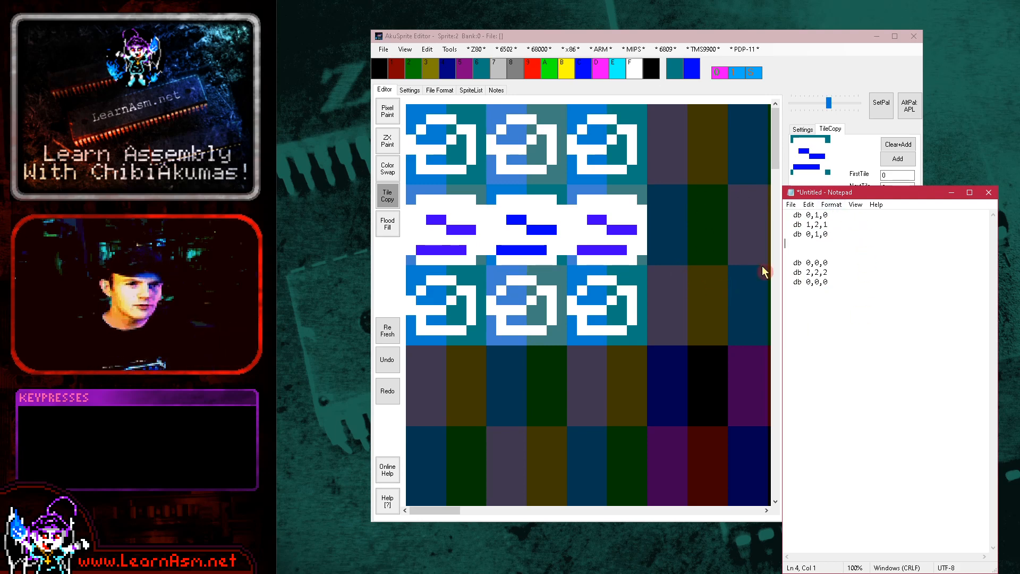
Step: Set the tilemap format to Nibble in AkuSprite Editor, add sprite 2's tiles again and paste the resulting tilemap at the end of the Notepad text
left_click(828, 56)
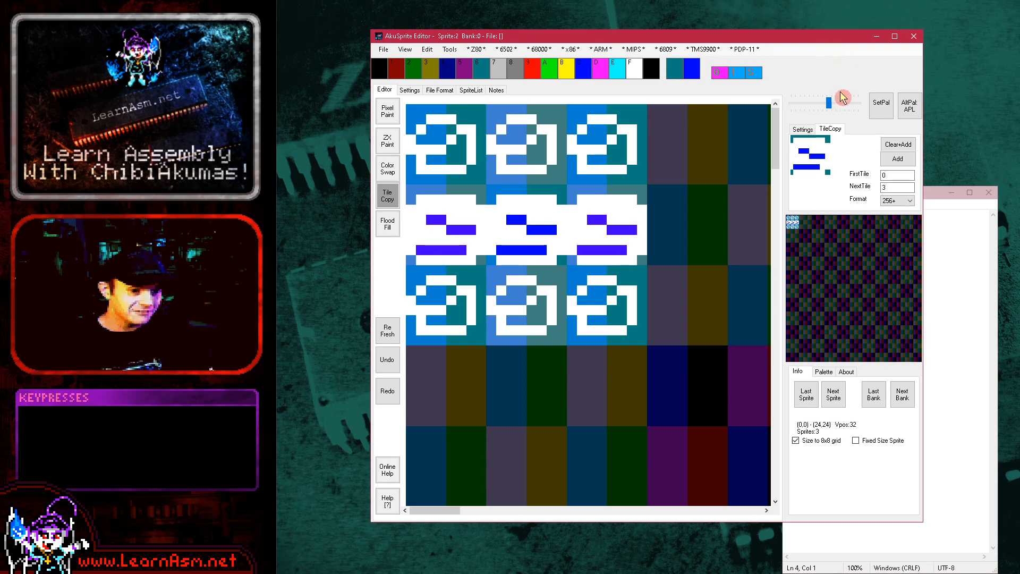
left_click(910, 200)
left_click(903, 218)
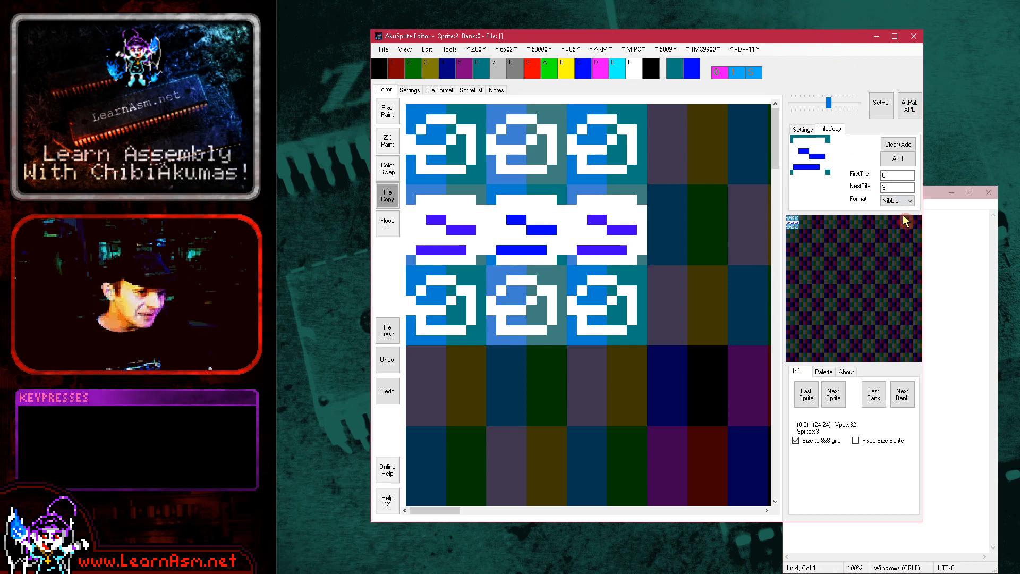
left_click(903, 159)
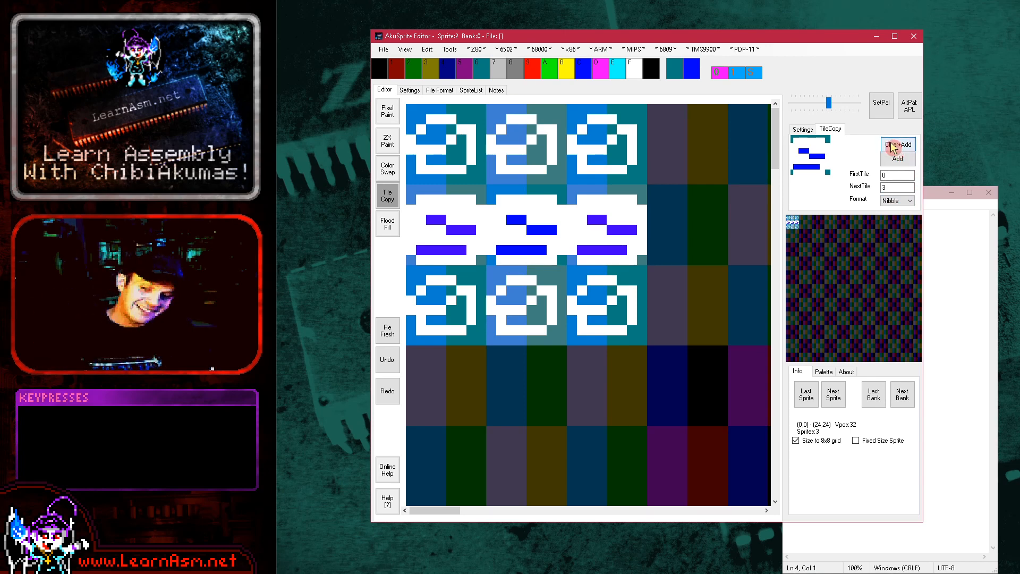
left_click(889, 147)
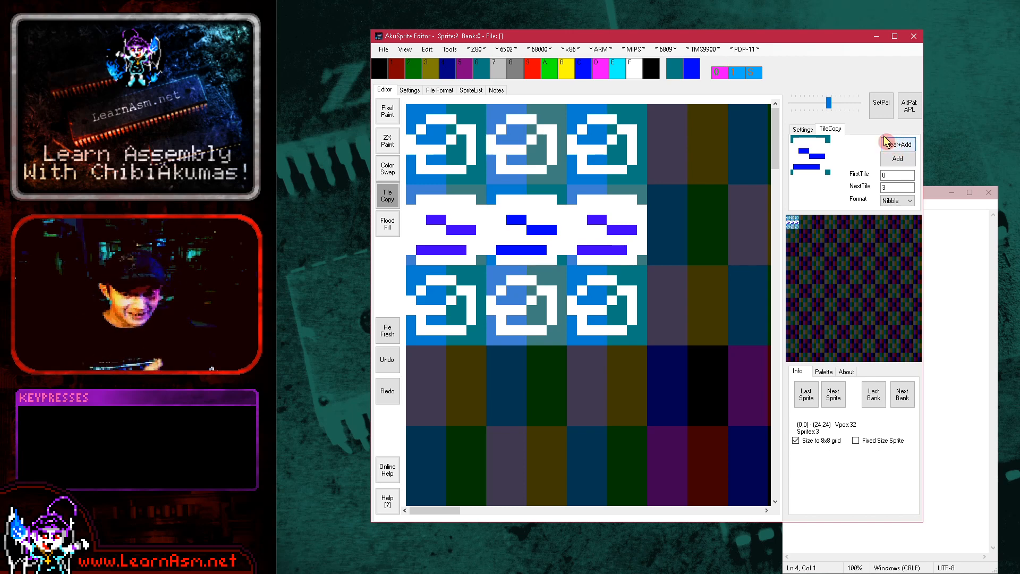
left_click(898, 157)
left_click(898, 161)
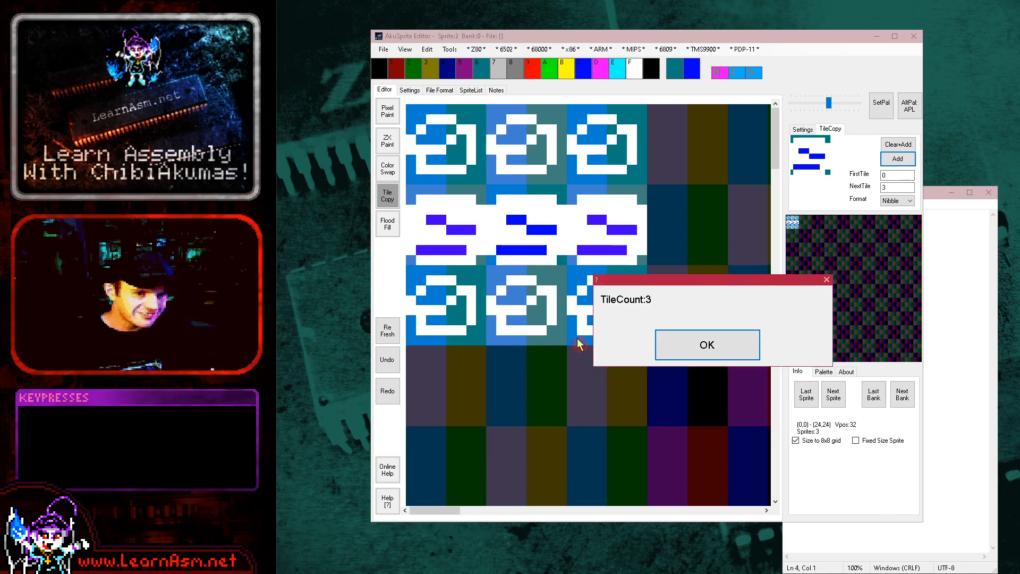
left_click(703, 341)
left_click(940, 446)
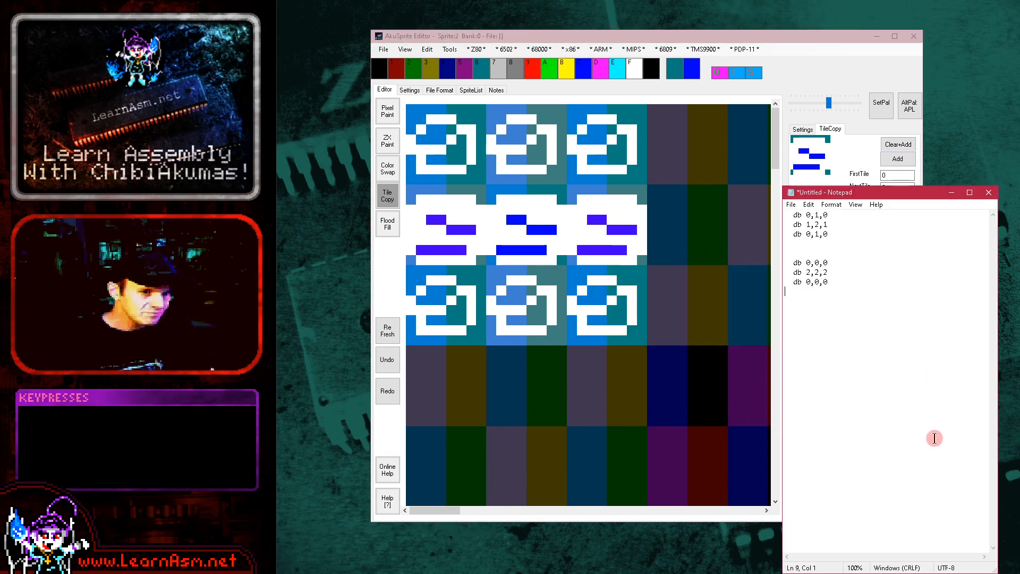
type("db &00,&0  db &22,&2  db &00,&0")
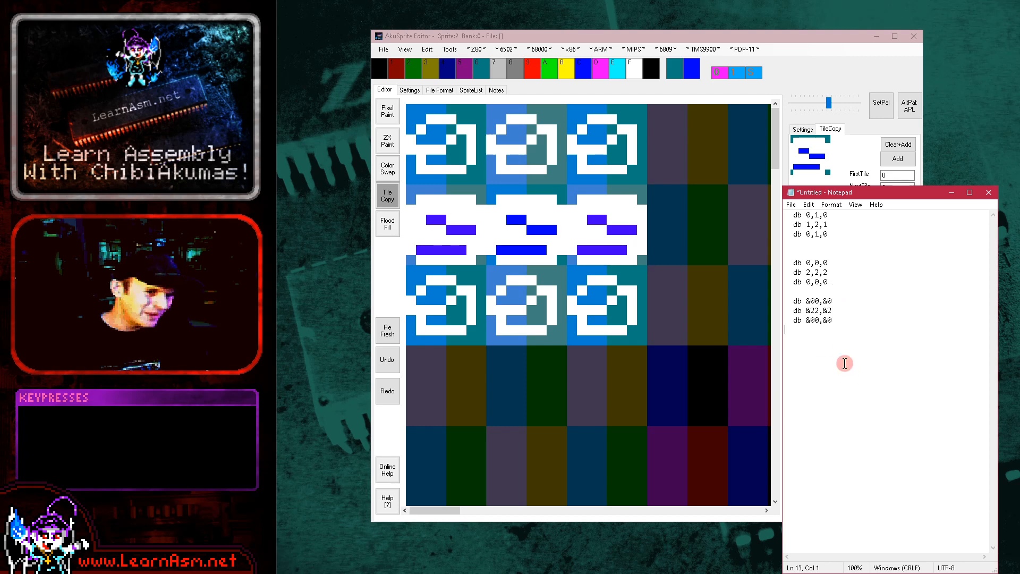
Step: In AkuSprite Editor, use Color Swap in Block mode to recolour the white of sprite 2's three middle-row tiles to bright green (colour A)
left_click(834, 63)
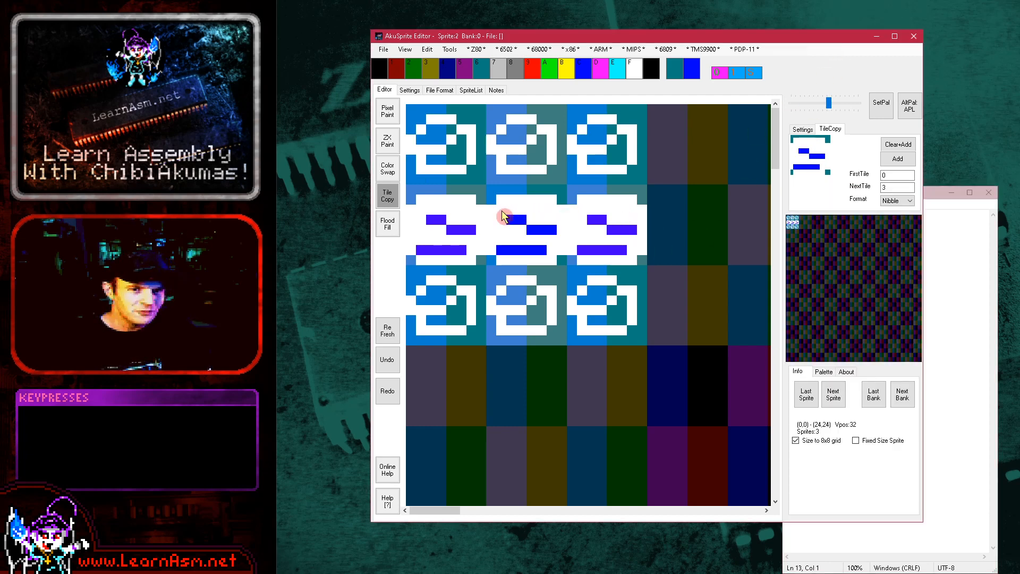
left_click(552, 73)
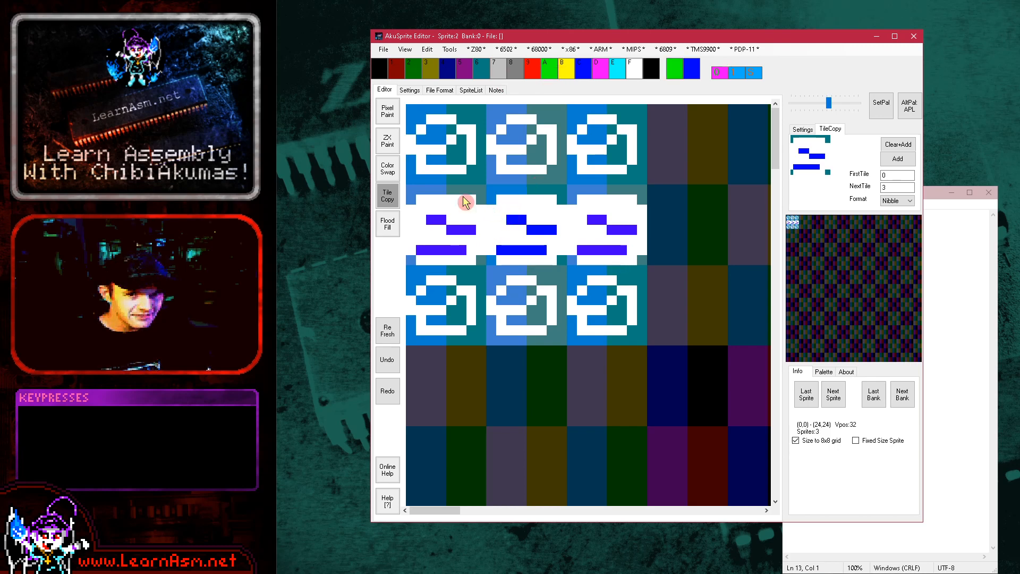
left_click(387, 141)
left_click(389, 180)
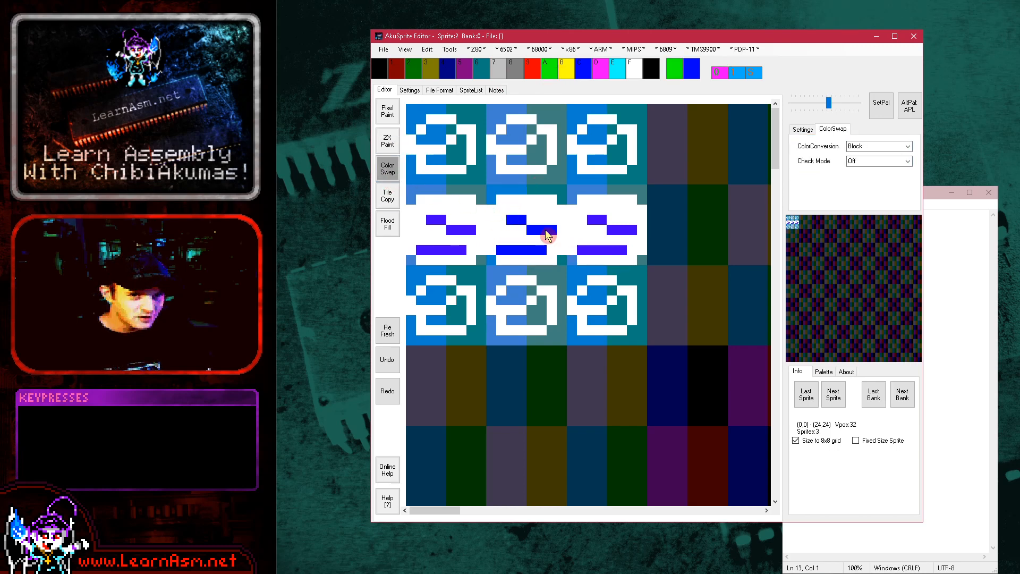
left_click(553, 212)
left_click(597, 210)
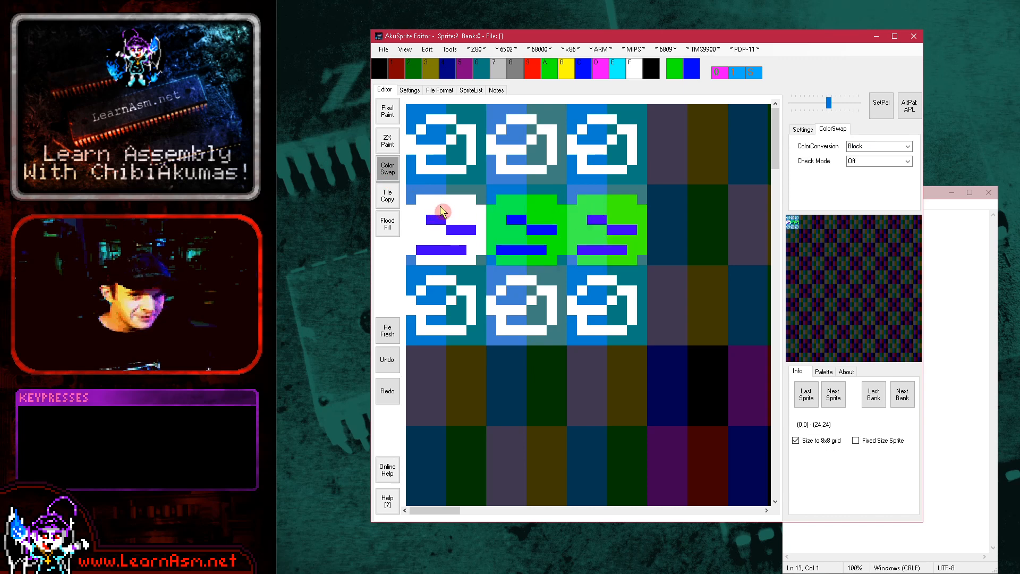
left_click(433, 210)
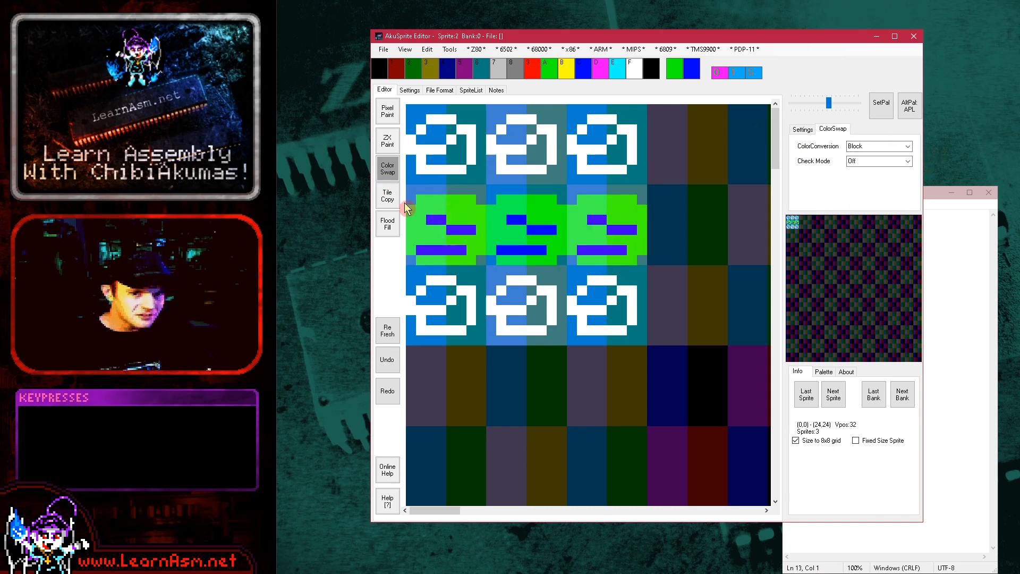
Step: With Tile Copy, check sprite 1 against sprite 2, add sprite 2's tiles to the existing tile set in Nibble format
left_click(388, 204)
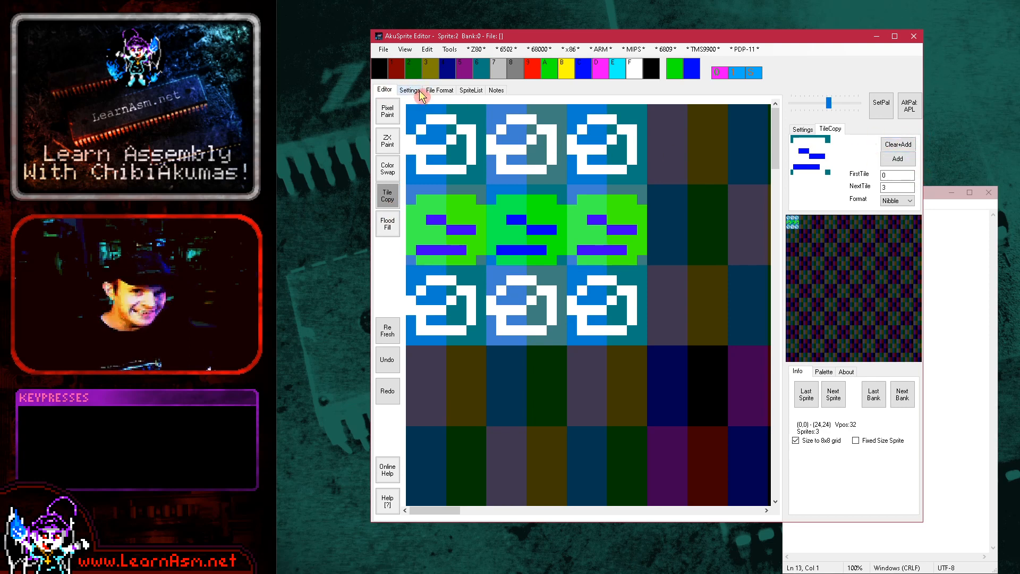
left_click(806, 395)
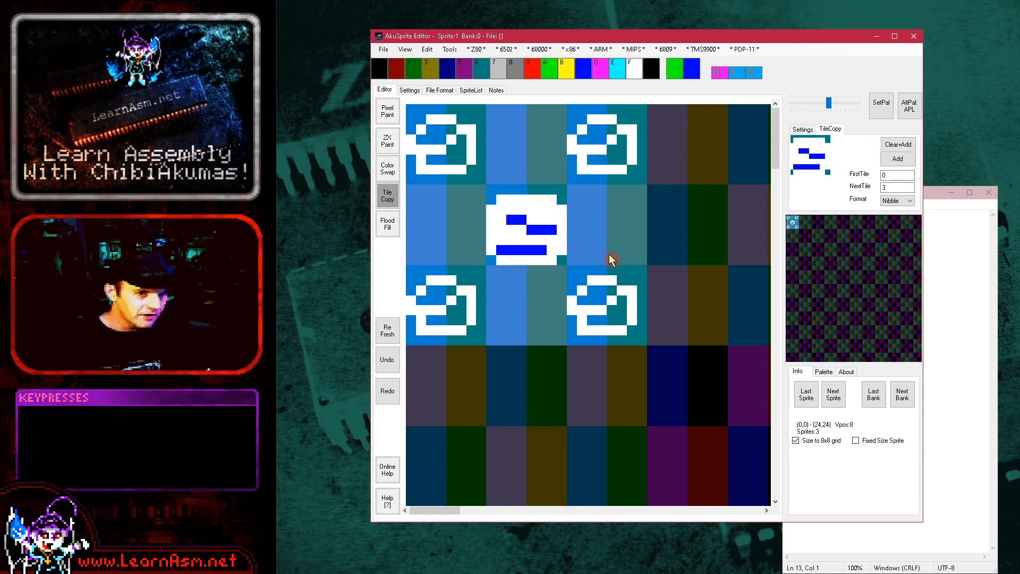
left_click(833, 395)
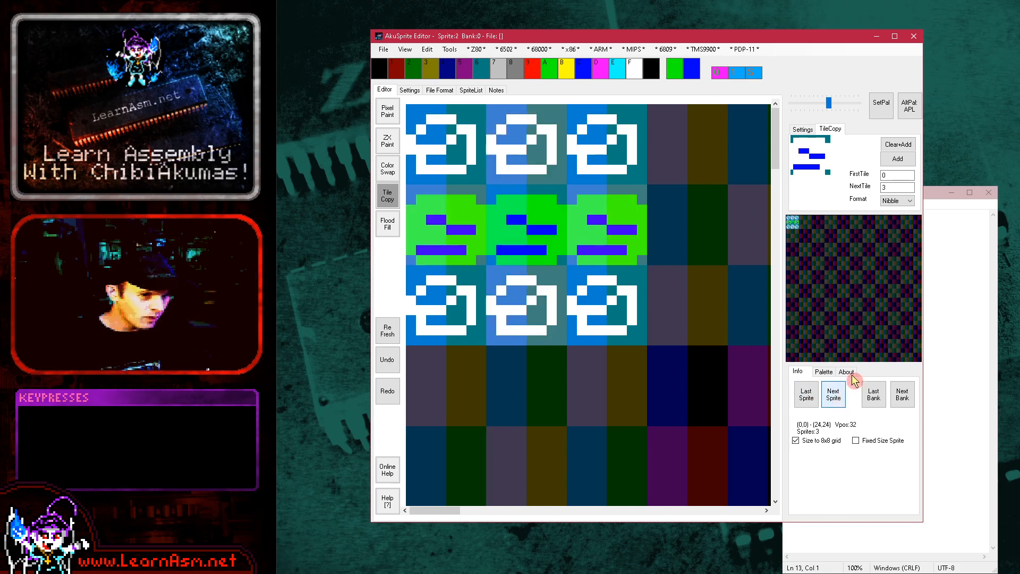
left_click(898, 159)
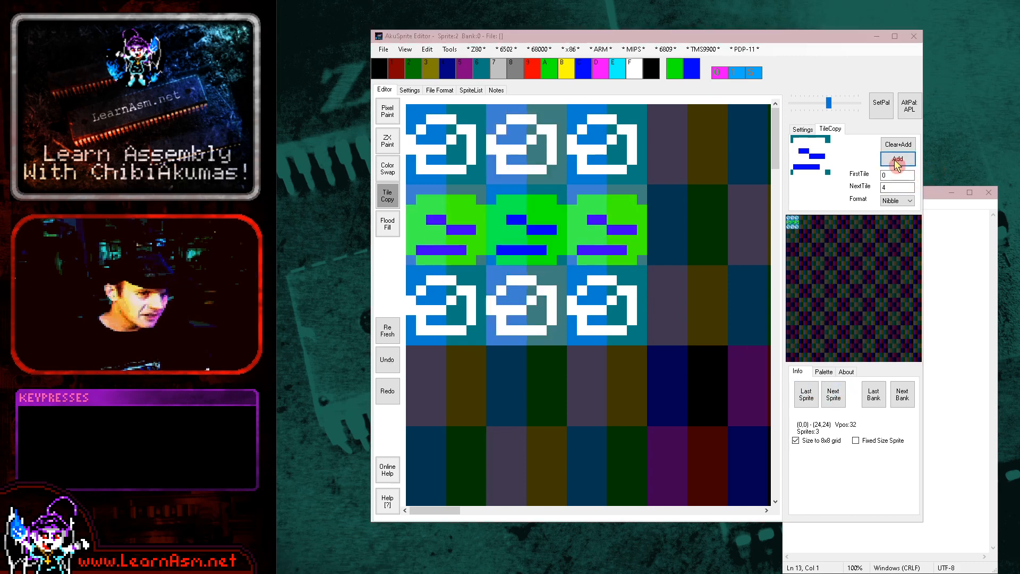
left_click_drag(743, 569, 628, 182)
left_click(587, 243)
Step: Go back to sprite 0 to examine the extended tile set
left_click(806, 395)
left_click(806, 395)
left_click(787, 234)
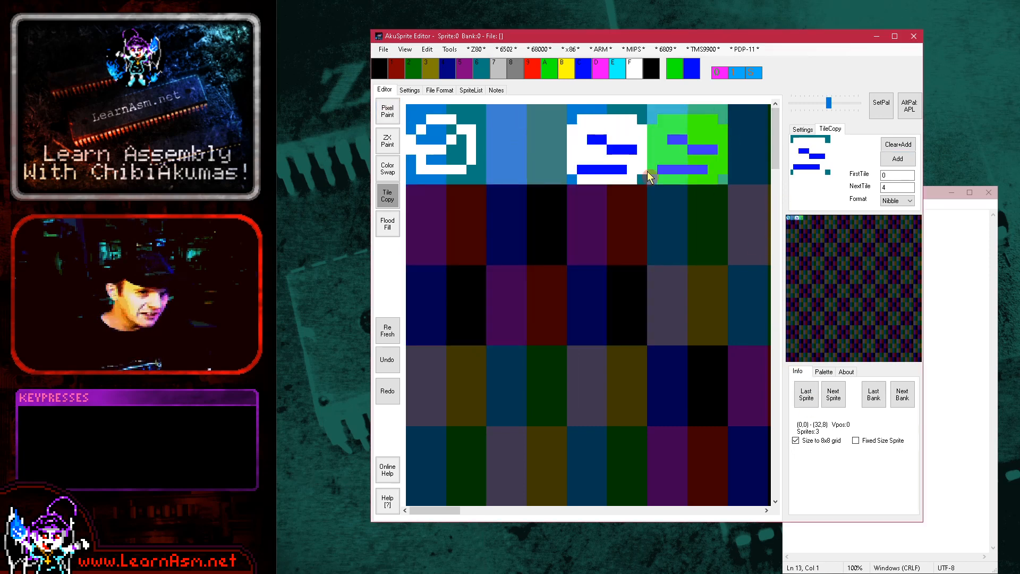
Step: Paste the new Nibble tilemap at the end of the Notepad text
left_click_drag(978, 315, 770, 319)
left_click(853, 352)
key("ctrl+v")
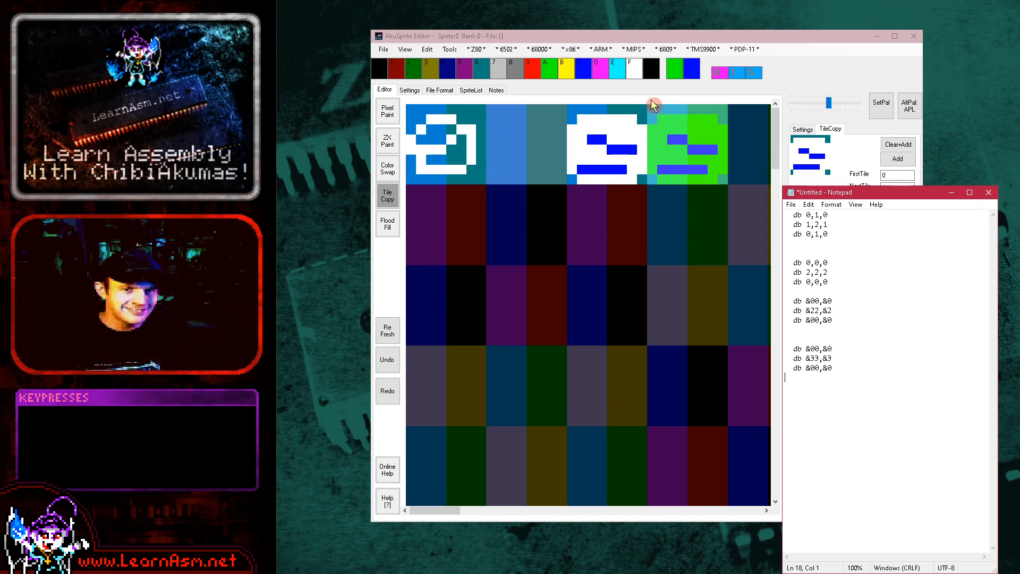
Step: Return to AkuSprite Editor, turn on its Help mode and dismiss the message
left_click(846, 82)
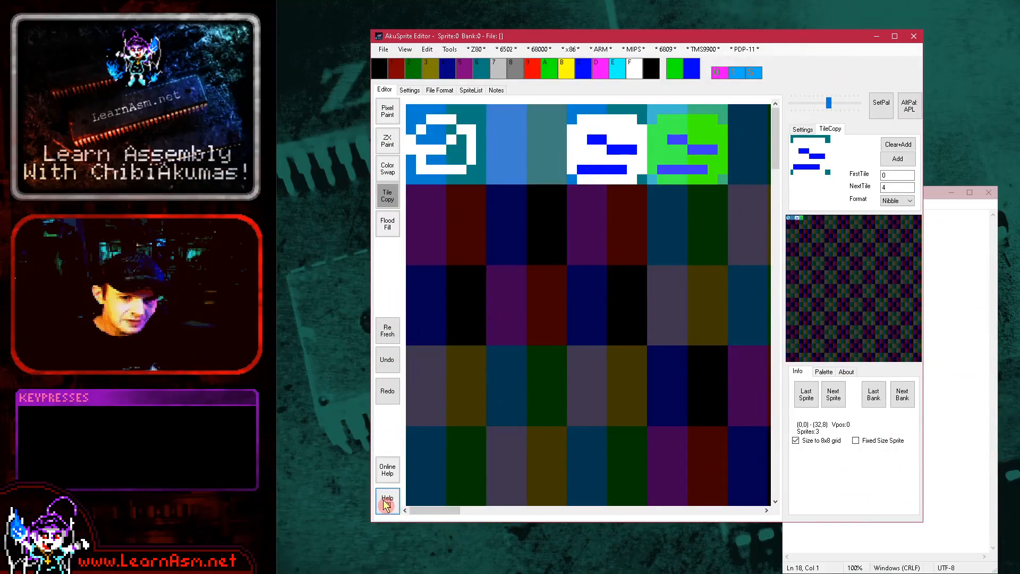
left_click(396, 505)
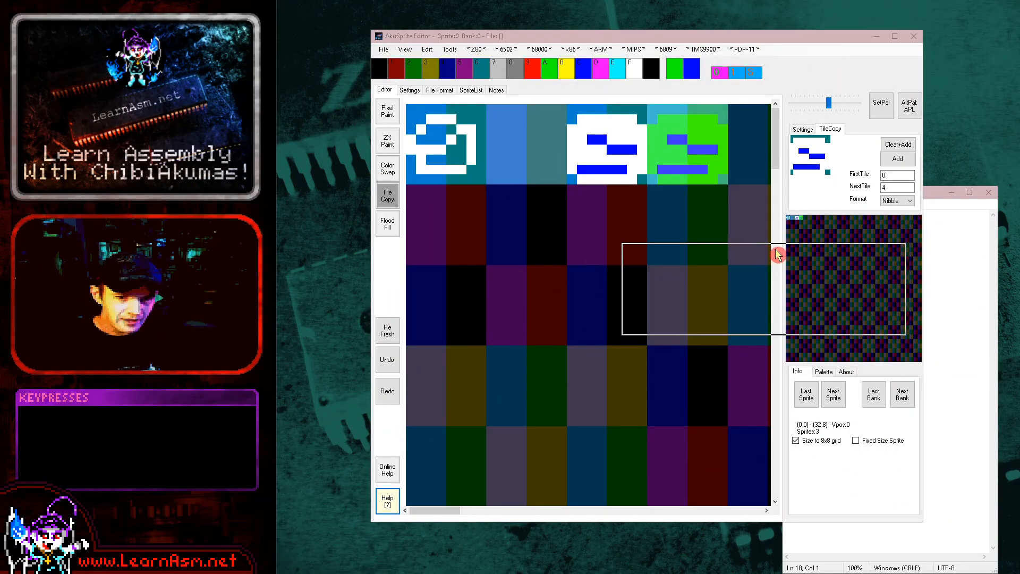
left_click(746, 309)
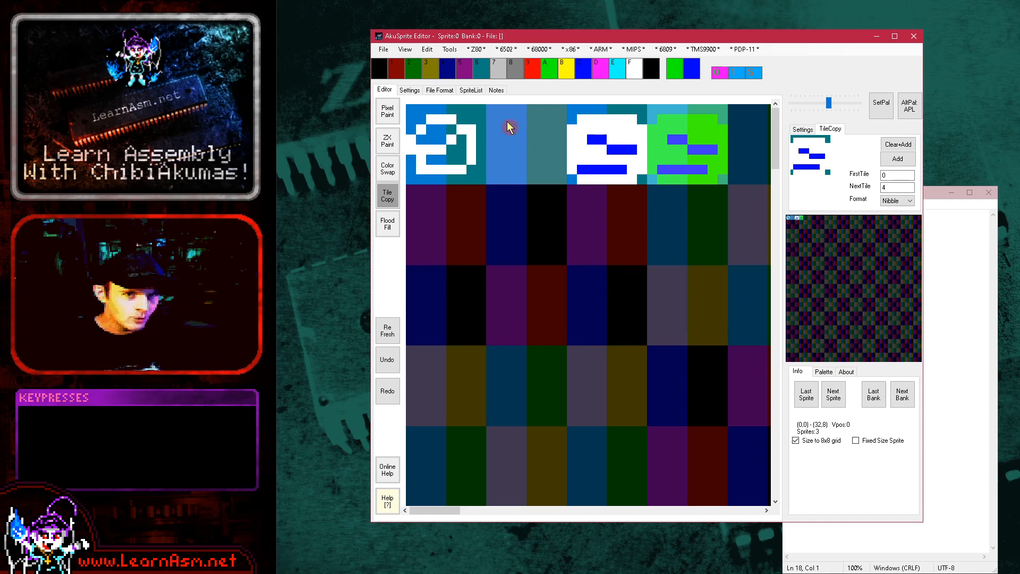
Step: Open the online help for the Amstrad CPC Save CPC+ Binary command under Z80, then close the web page and browser
left_click(476, 49)
mouse_move(511, 61)
mouse_move(616, 63)
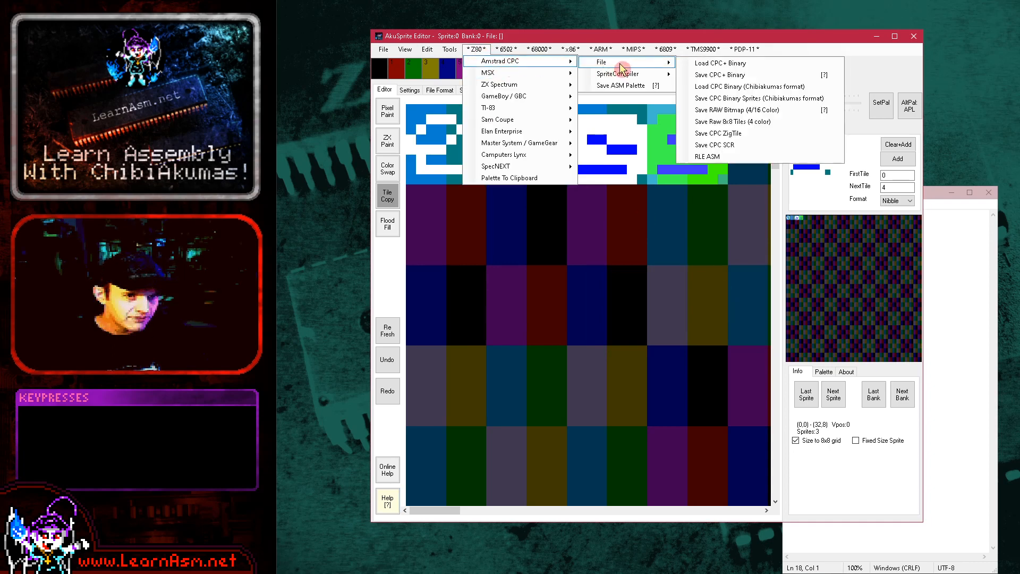
left_click(803, 79)
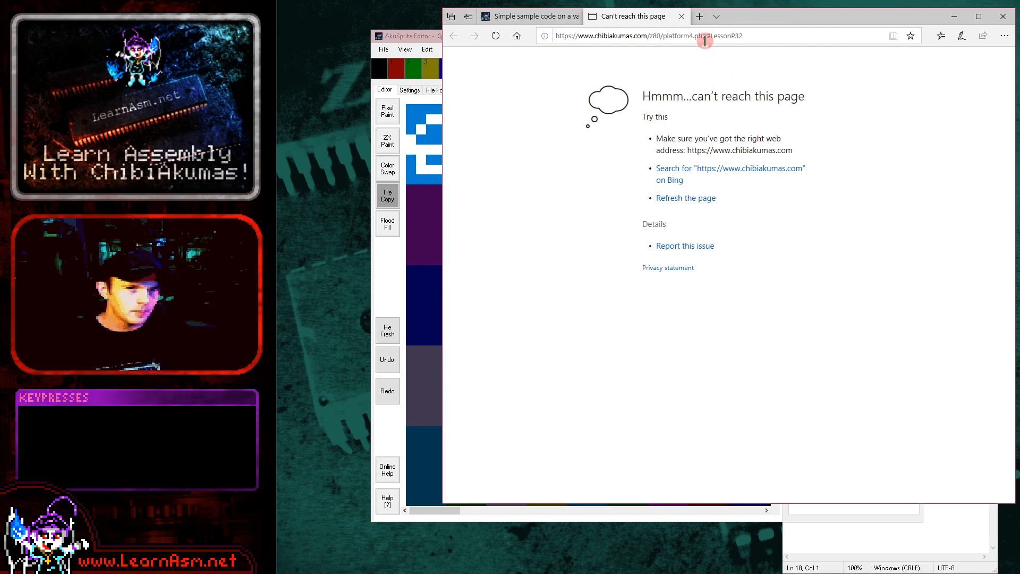
left_click(682, 17)
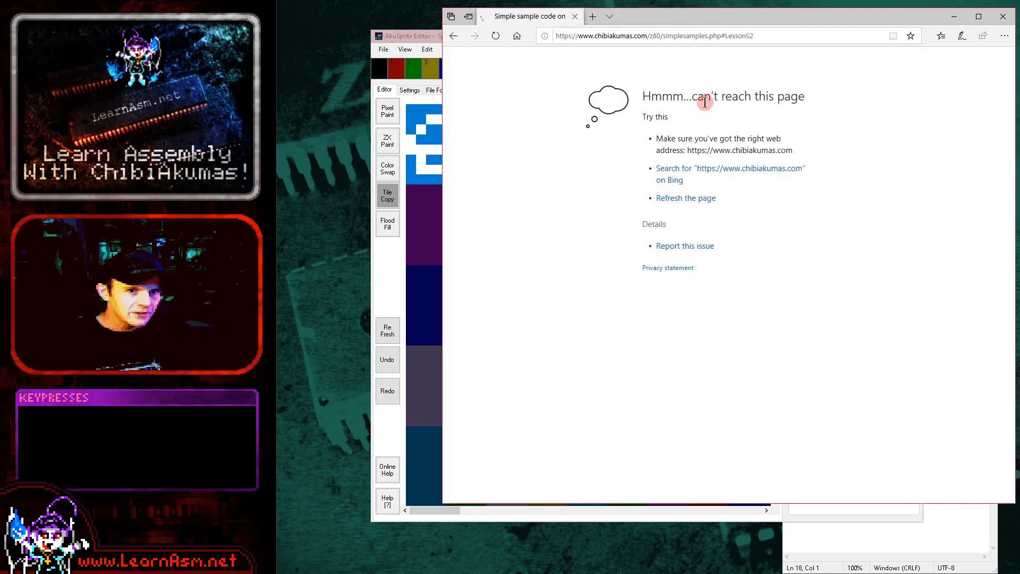
left_click(1003, 16)
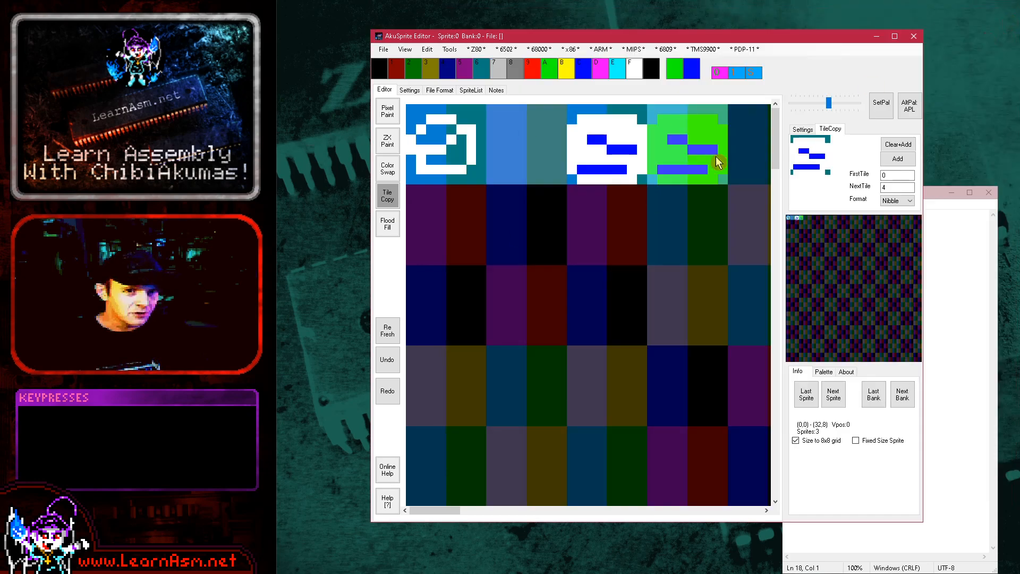